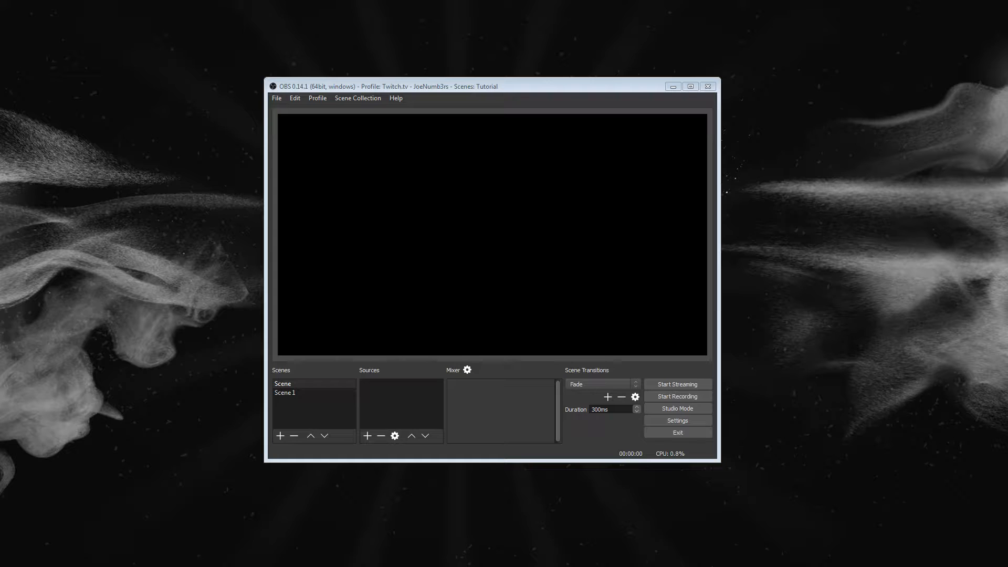
left_click(304, 87)
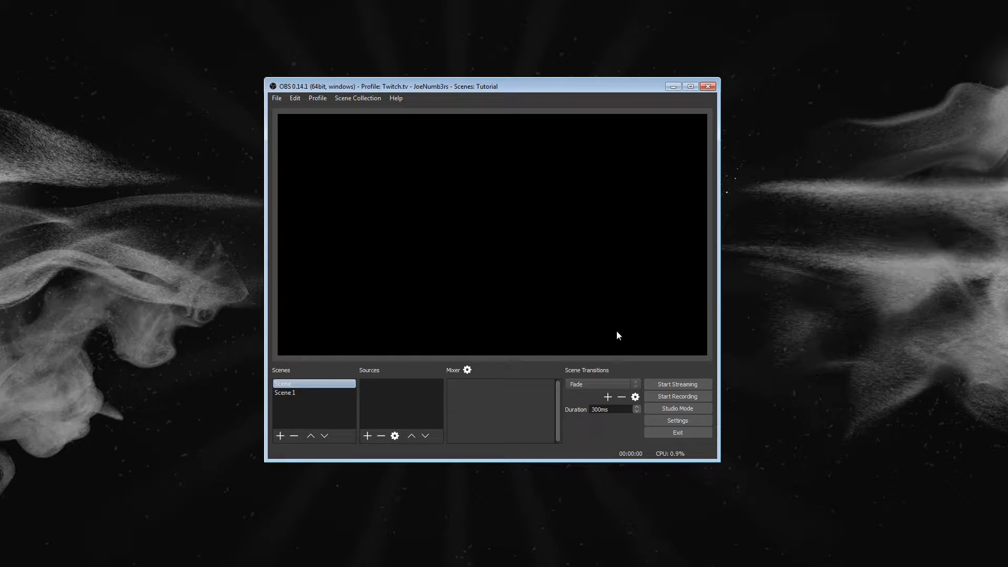
left_click(497, 359)
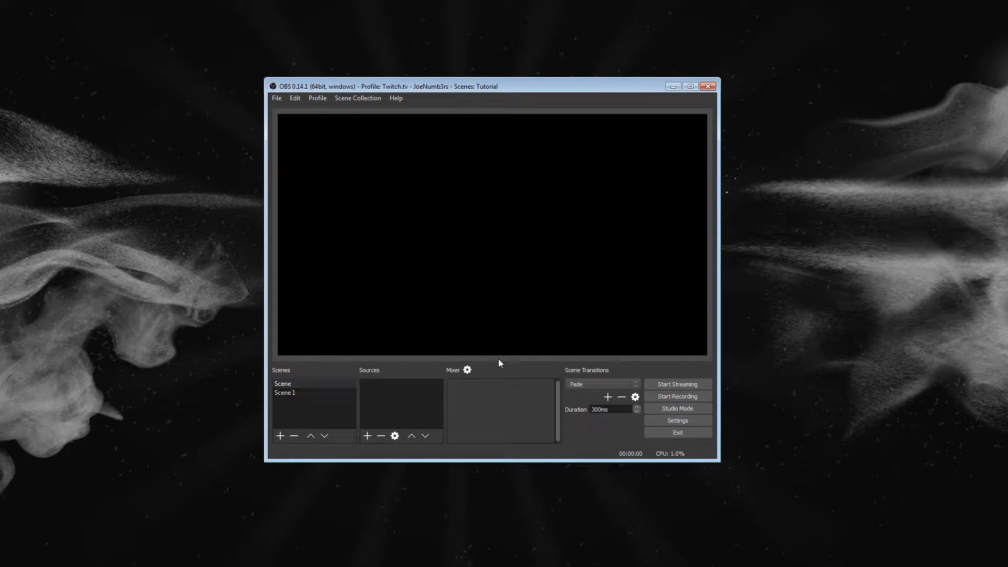
right_click(393, 405)
Open the program settings and view the streaming service configuration.
mouse_move(404, 413)
left_click(686, 421)
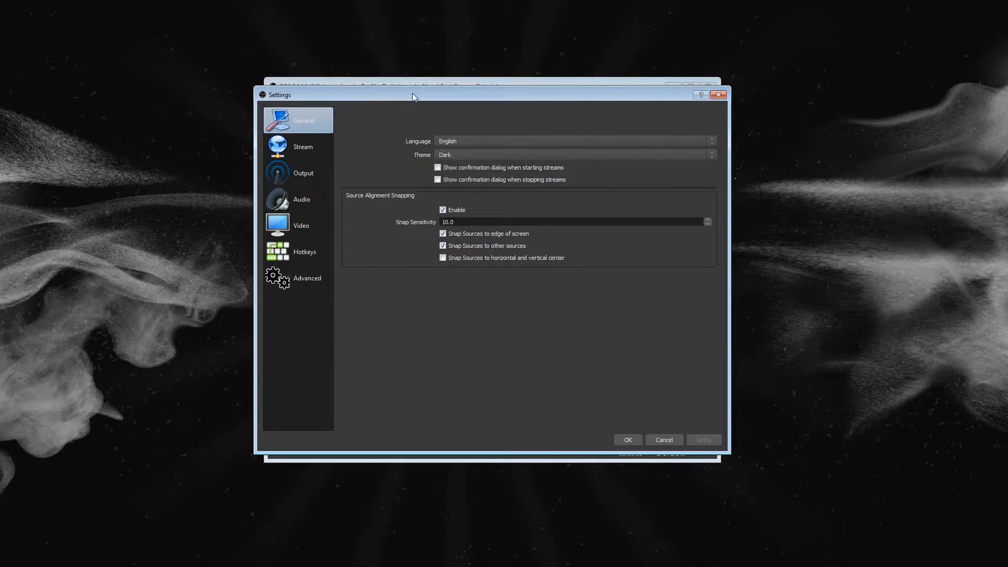
left_click_drag(453, 99, 455, 114)
left_click(321, 160)
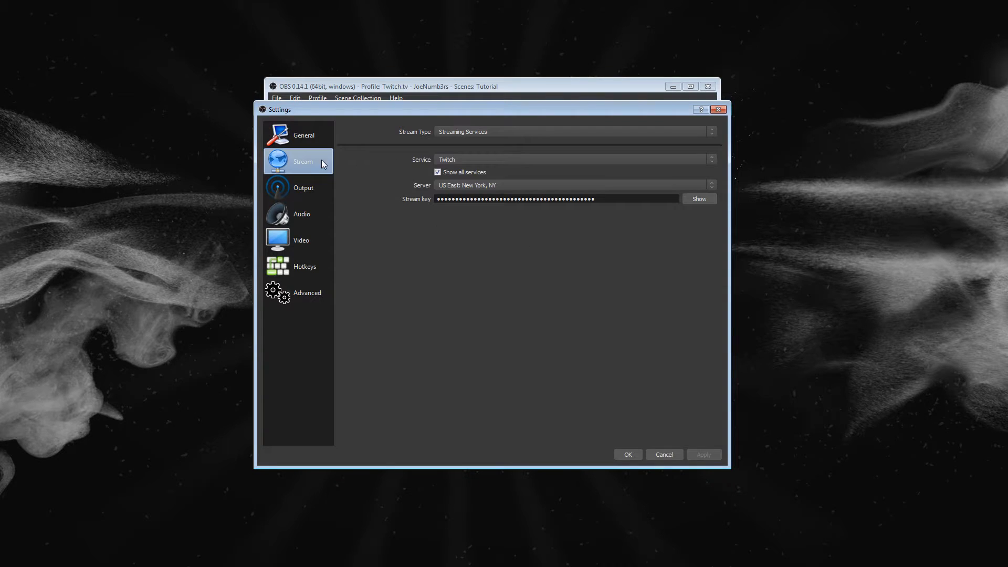
Set the CPU usage preset to faster in the streaming output settings and apply the change.
left_click(311, 196)
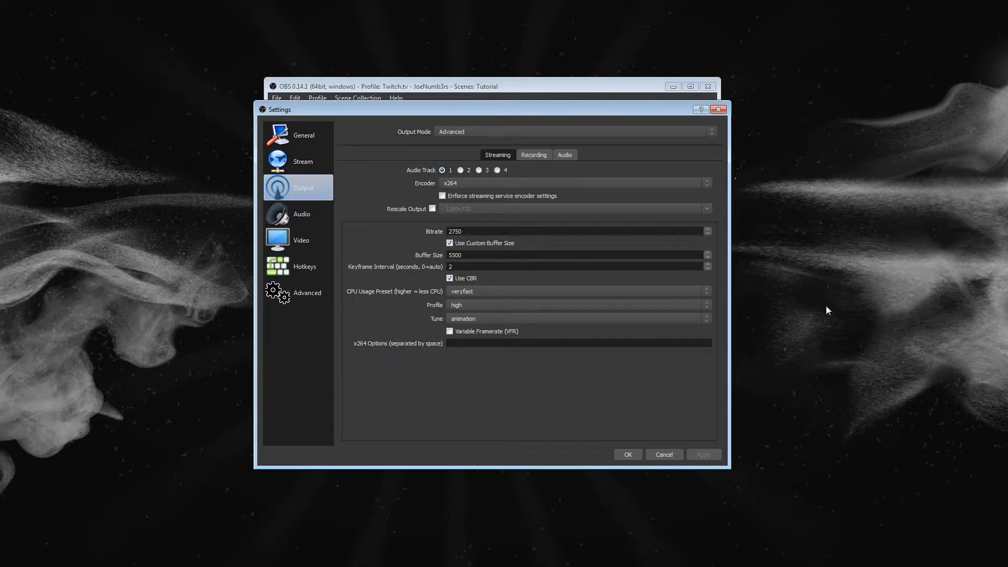
left_click(473, 256)
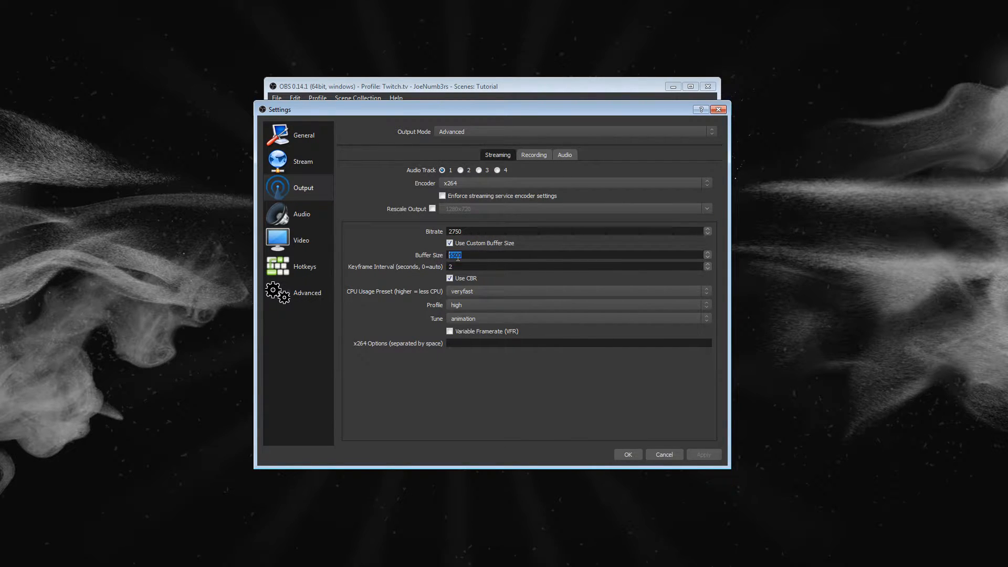
left_click(470, 265)
left_click(471, 292)
left_click(469, 320)
left_click(703, 454)
Look through the audio, video, streaming output and hotkey settings, including the CPU usage preset and common FPS choices.
left_click(295, 208)
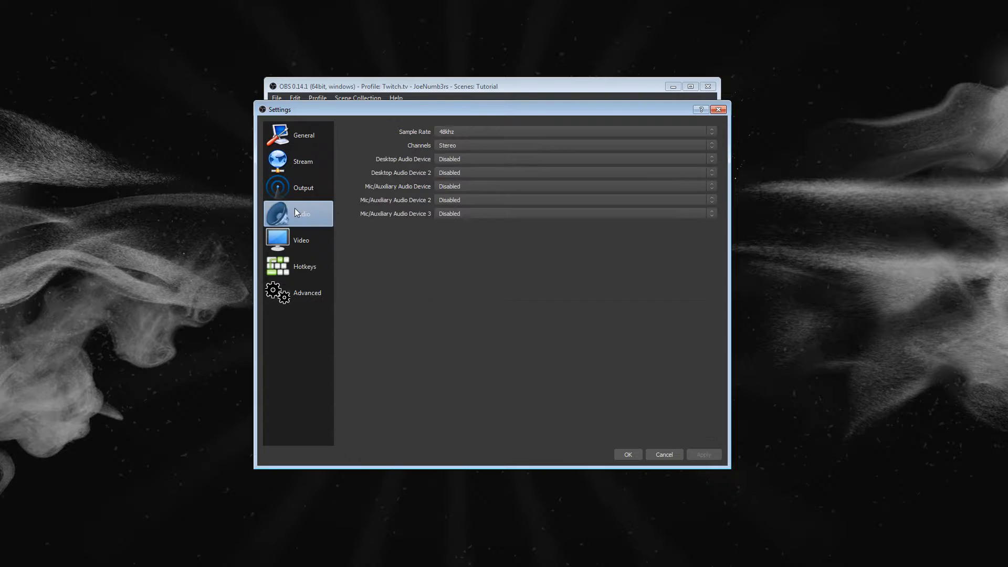
left_click(311, 240)
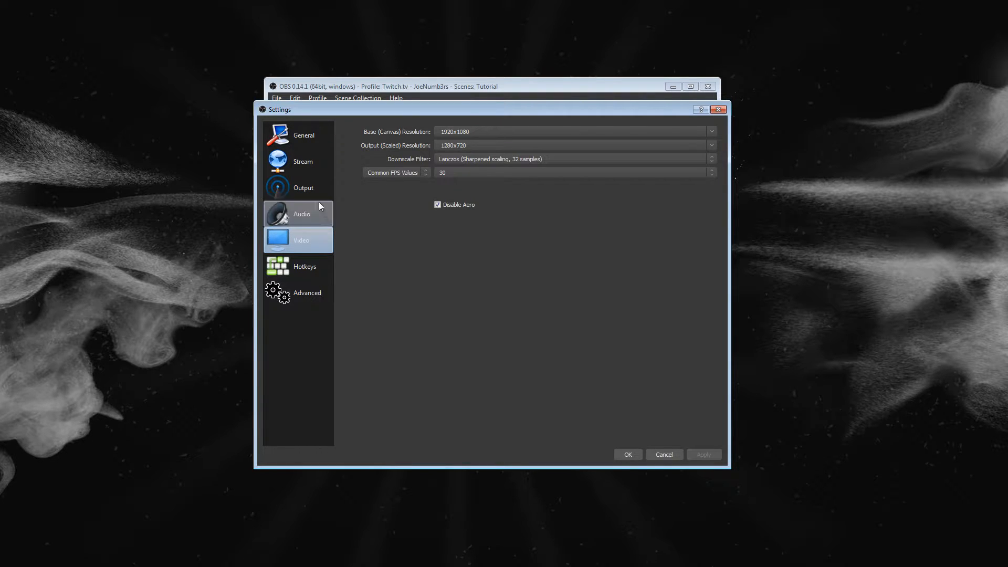
left_click(314, 189)
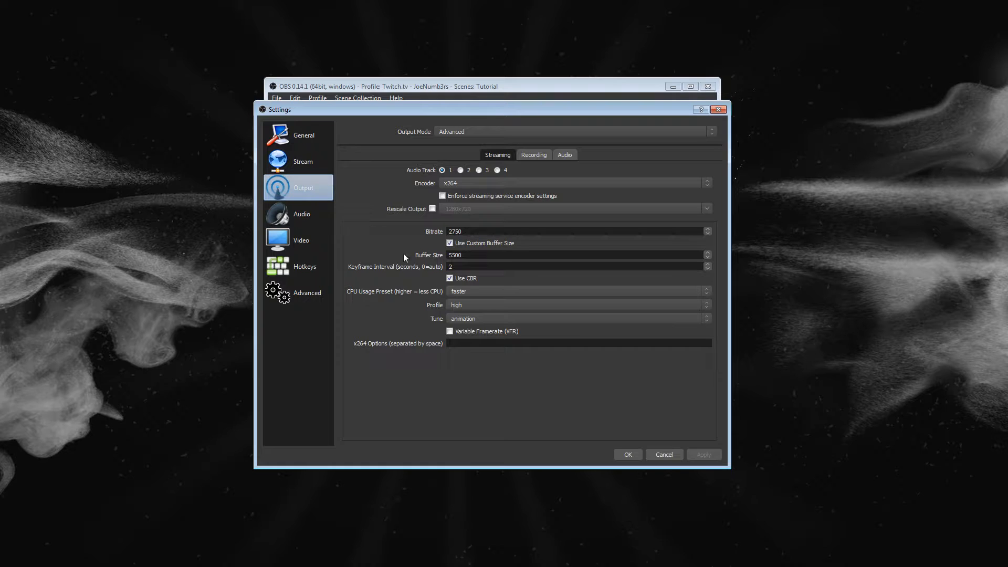
left_click(478, 292)
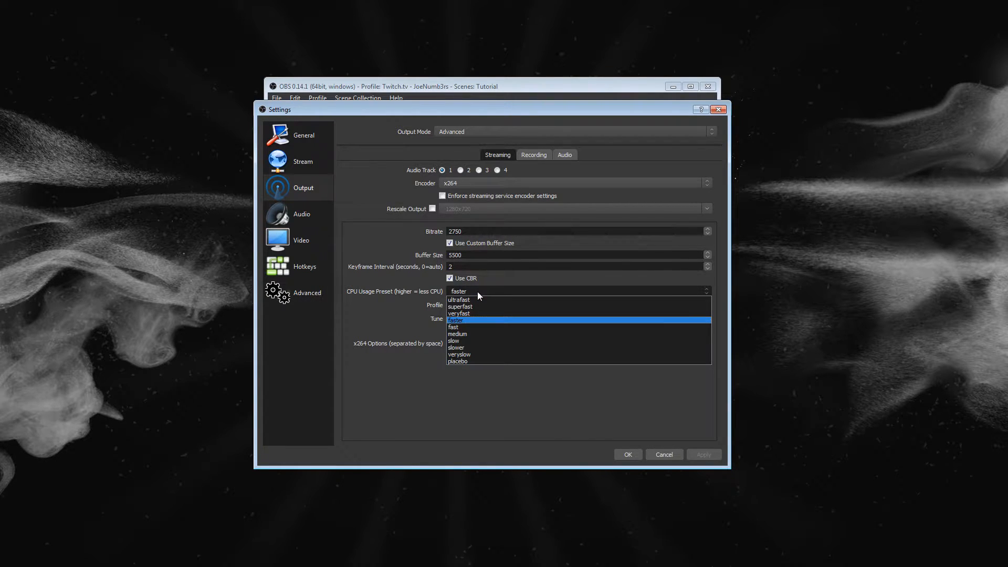
left_click(478, 294)
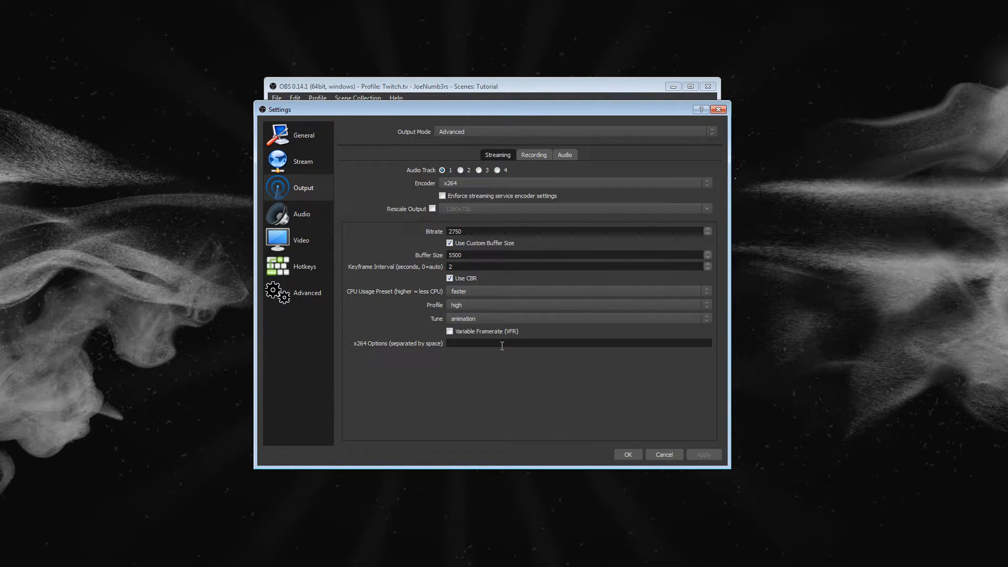
left_click(322, 238)
left_click(519, 168)
left_click(519, 173)
left_click(318, 217)
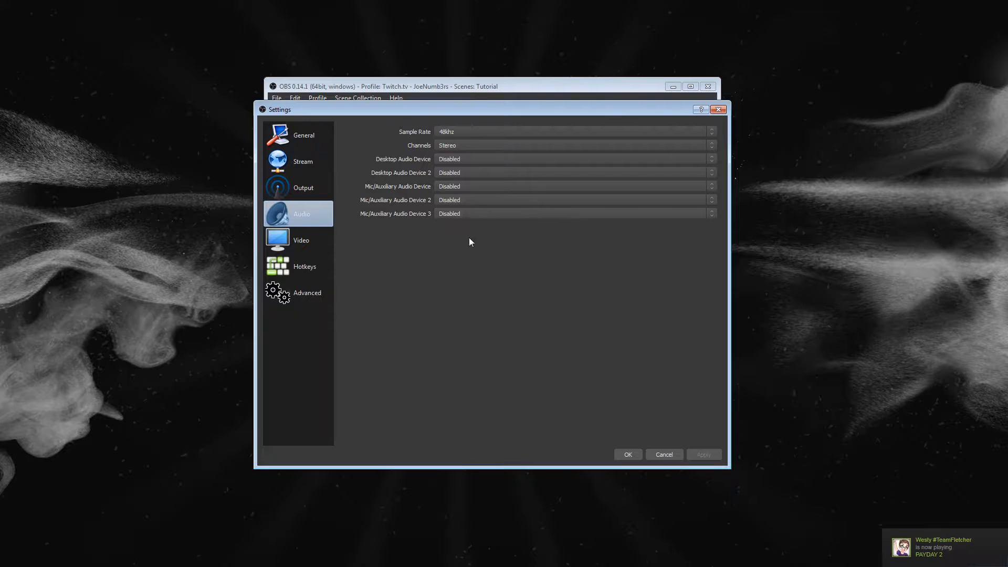
left_click(324, 198)
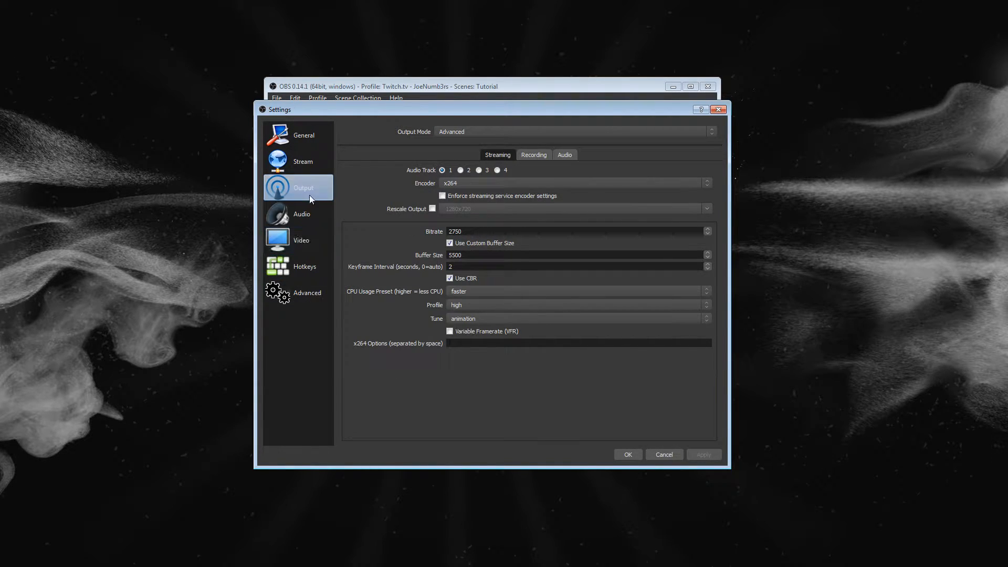
left_click(307, 210)
left_click(290, 273)
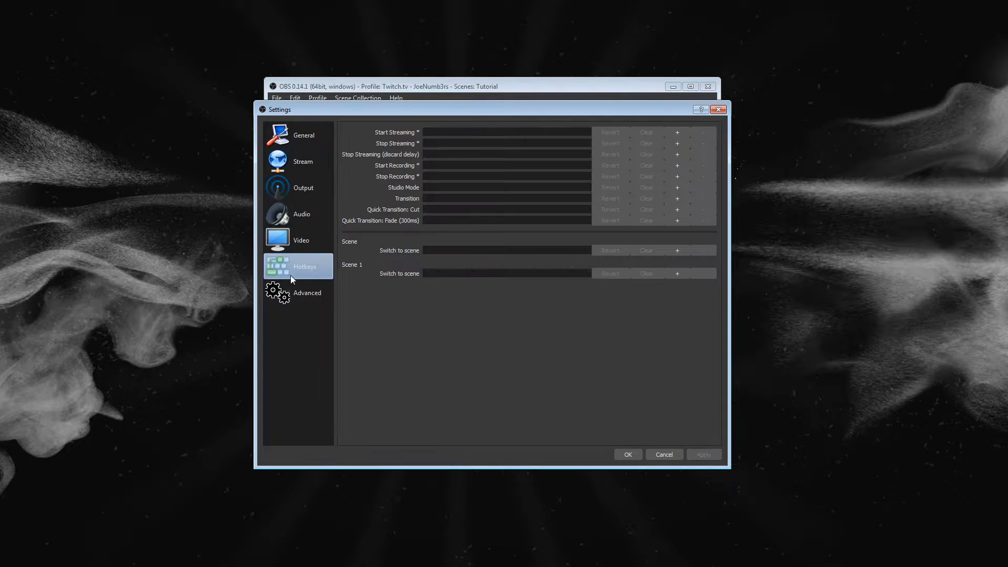
Examine the advanced video settings, including the choices for renderer, color format, YUV color space and YUV color range.
left_click(310, 297)
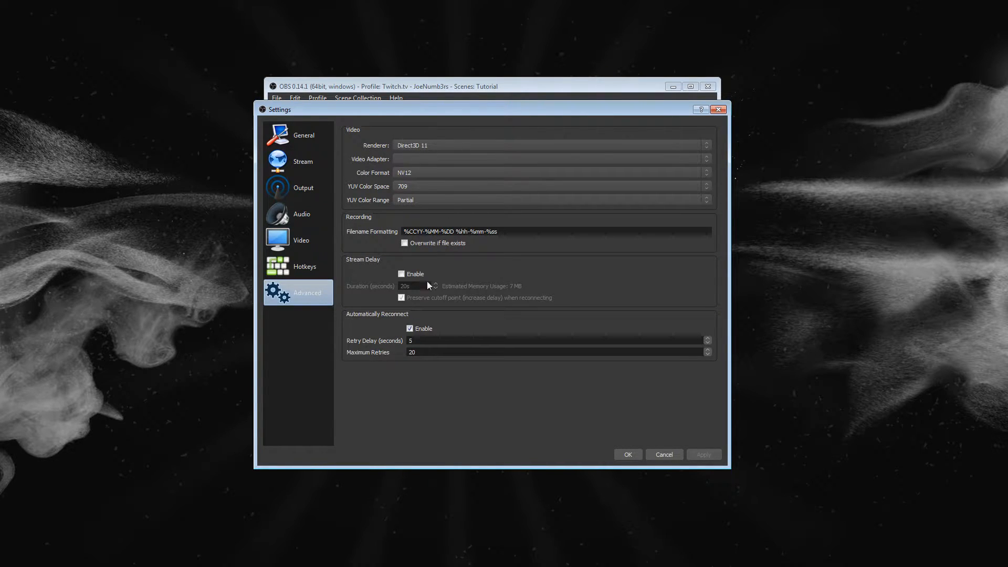
left_click(424, 171)
left_click(424, 171)
left_click(412, 188)
left_click(411, 188)
left_click(415, 200)
left_click(415, 200)
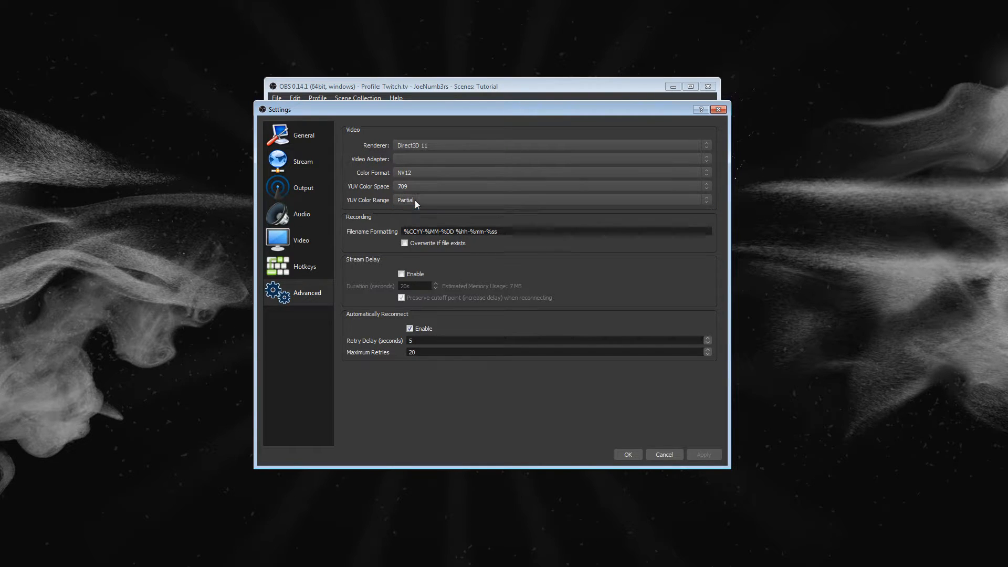
left_click(415, 200)
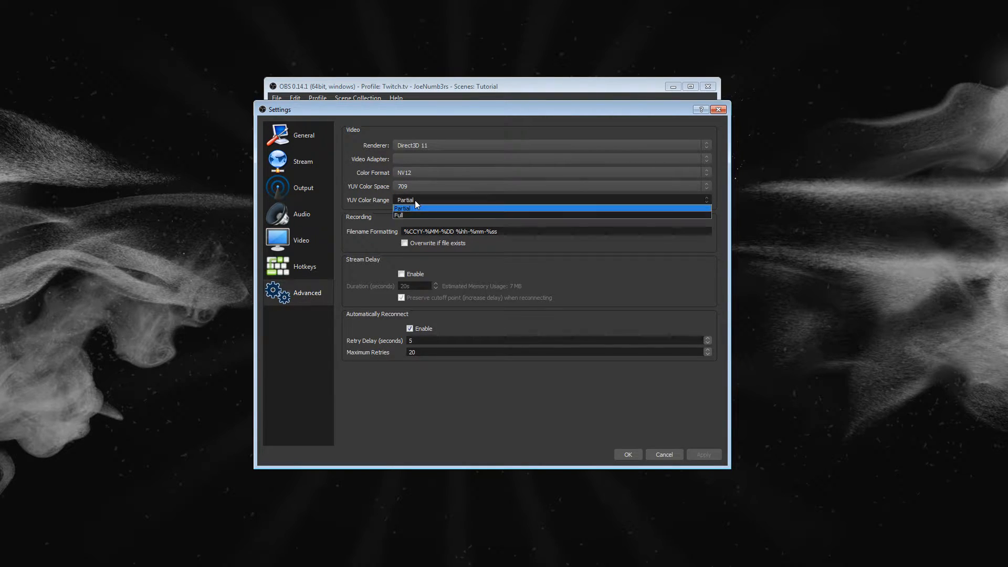
left_click(415, 200)
left_click(419, 188)
left_click(418, 187)
left_click(418, 172)
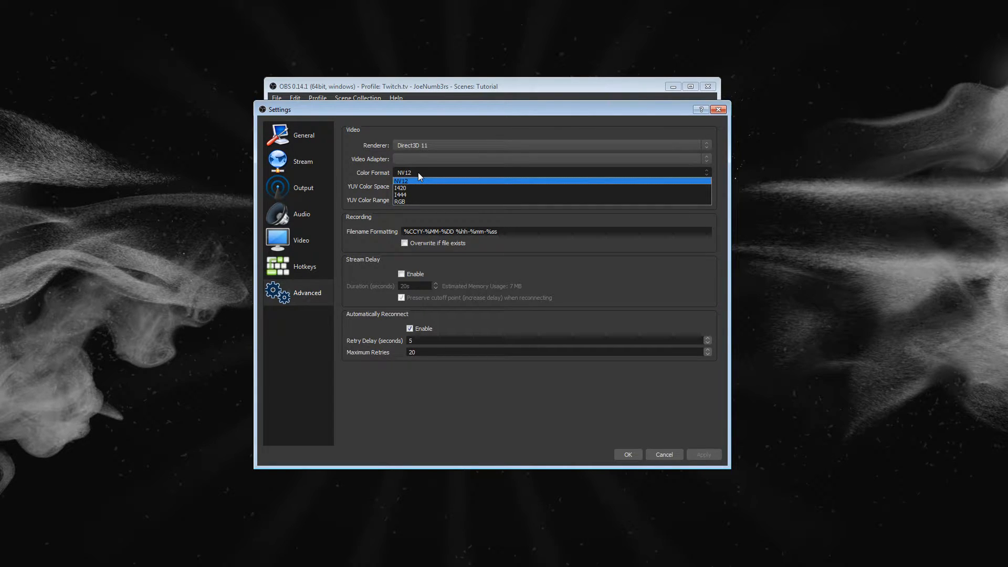
left_click(418, 172)
left_click(417, 173)
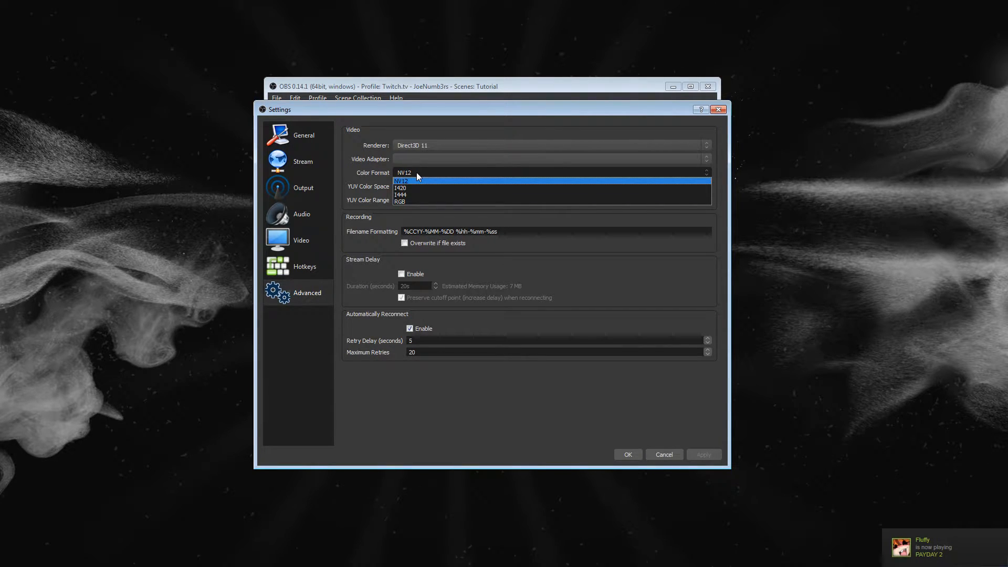
left_click(417, 173)
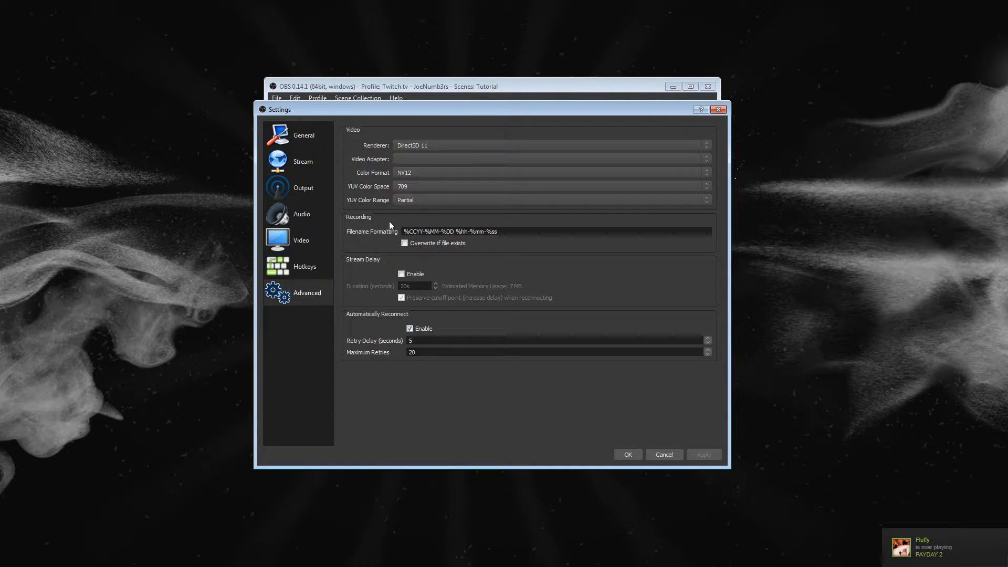
left_click(420, 141)
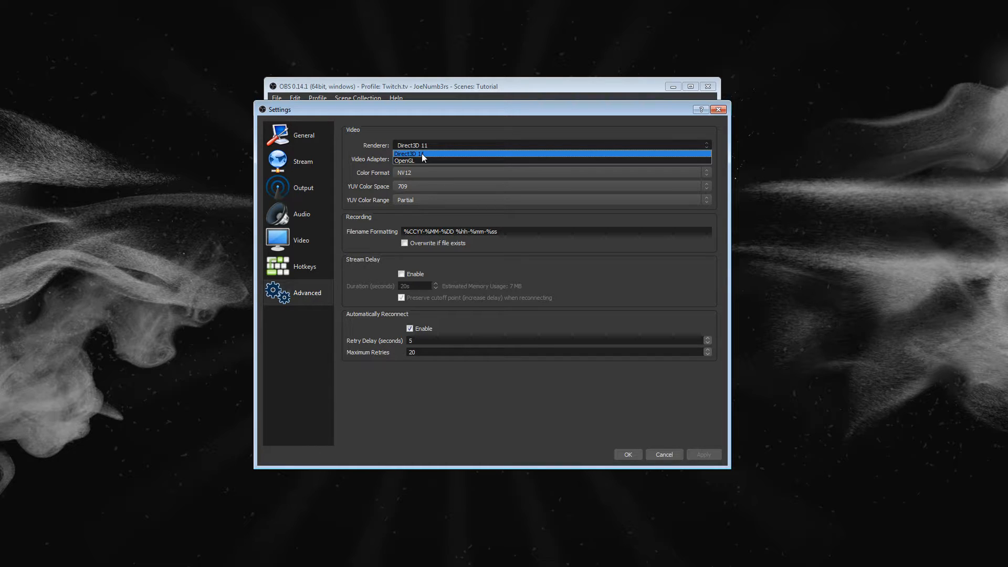
left_click(421, 153)
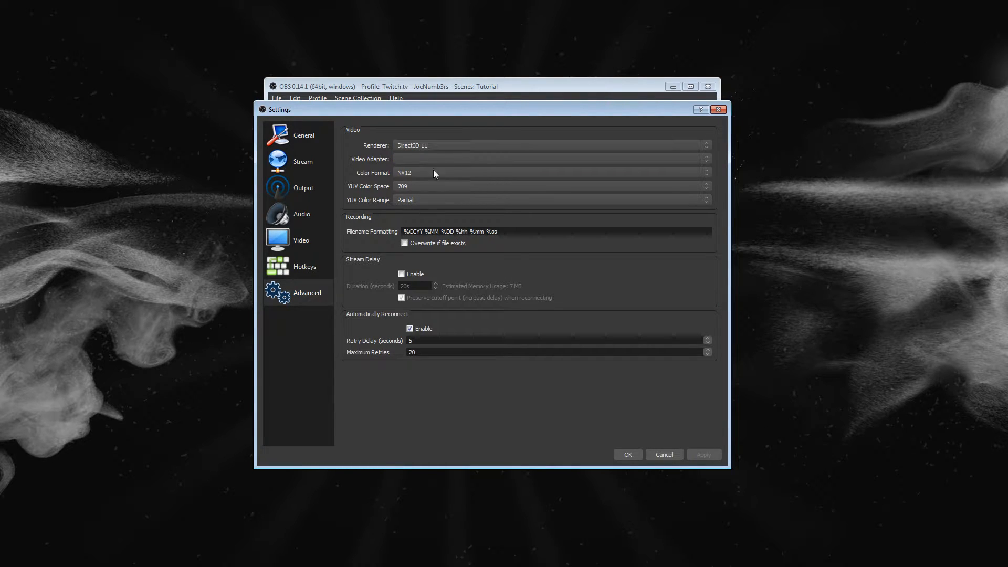
Examine the available base canvas and scaled output resolutions in the video settings.
left_click(310, 242)
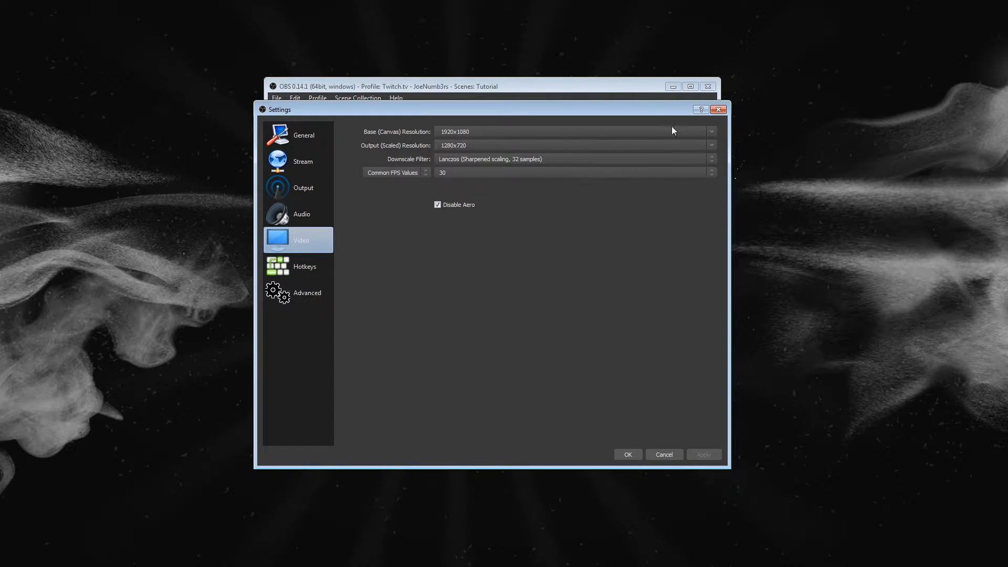
left_click(713, 131)
left_click(713, 131)
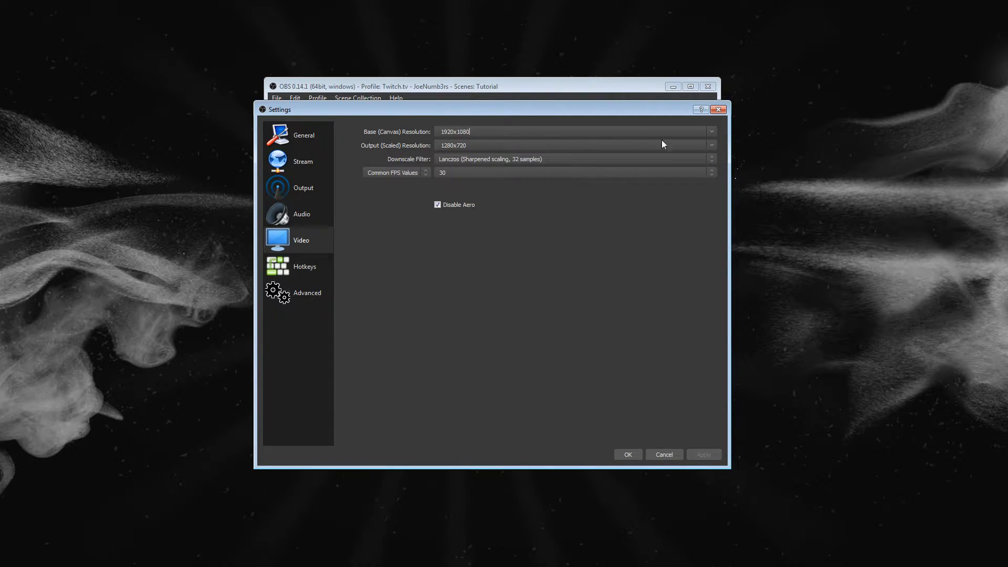
left_click(712, 145)
left_click(712, 146)
left_click_drag(0, 104, 0, 103)
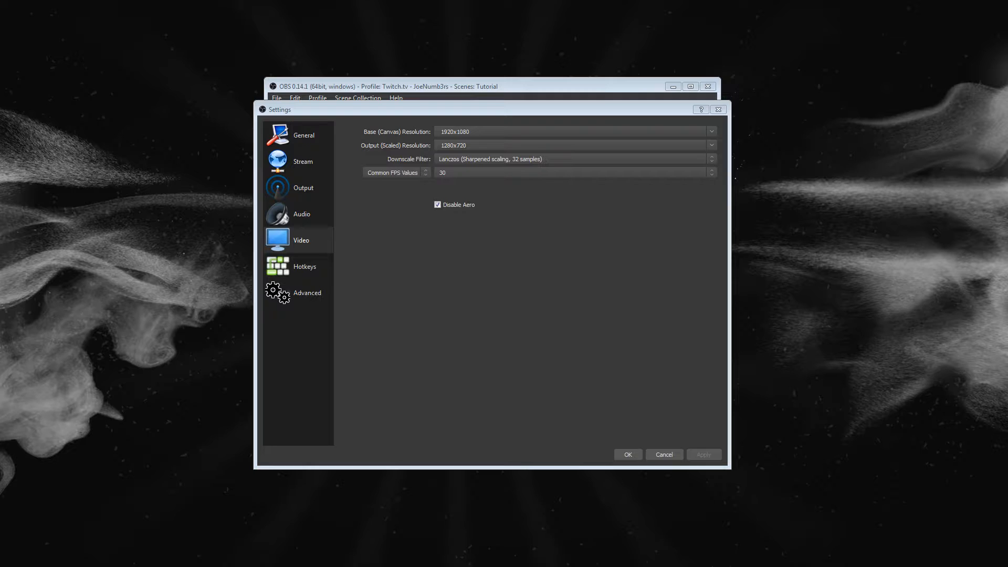
Set the recording encoder to QuickSync H.264 in the output settings, apply the change and close the settings.
left_click(301, 187)
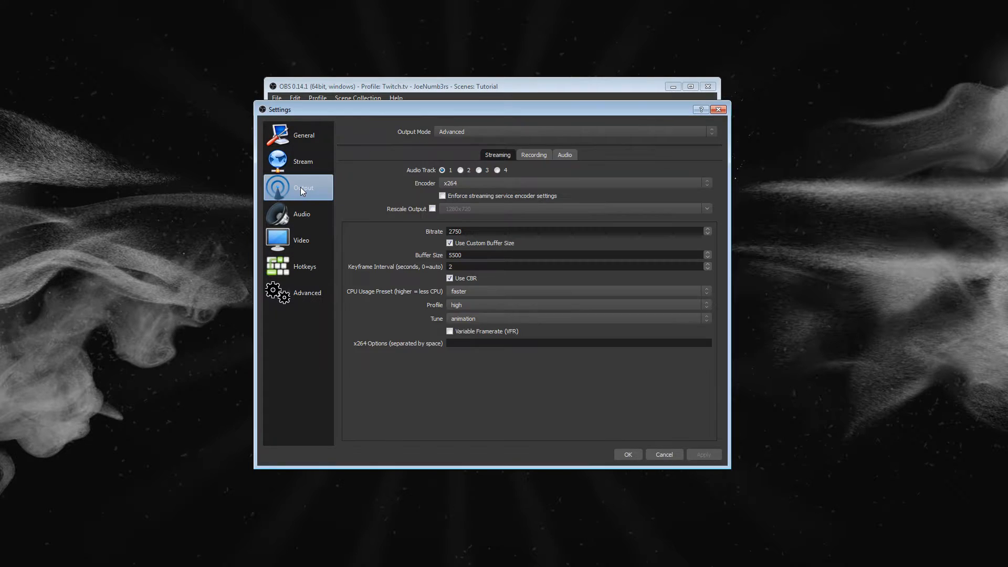
left_click(536, 157)
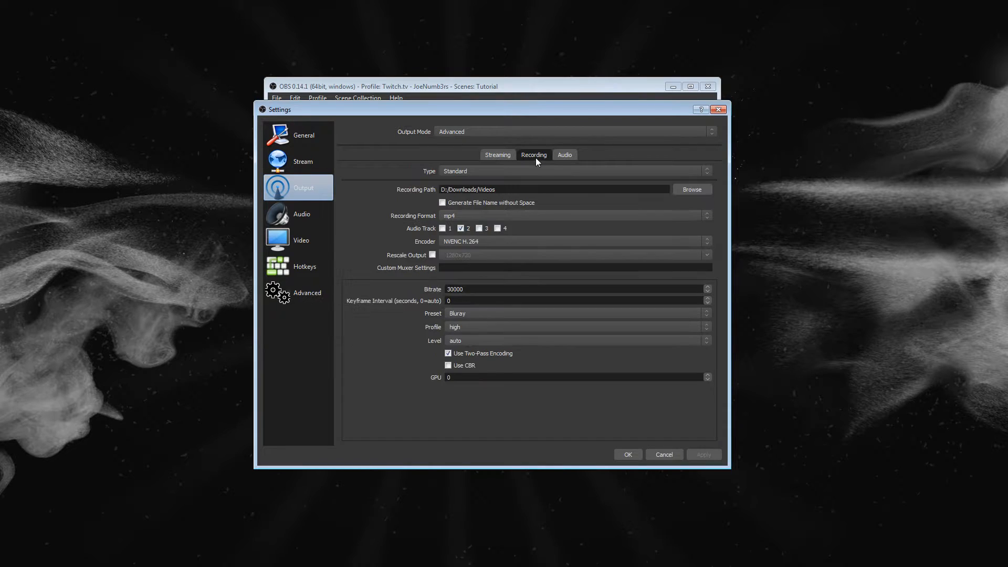
left_click(493, 241)
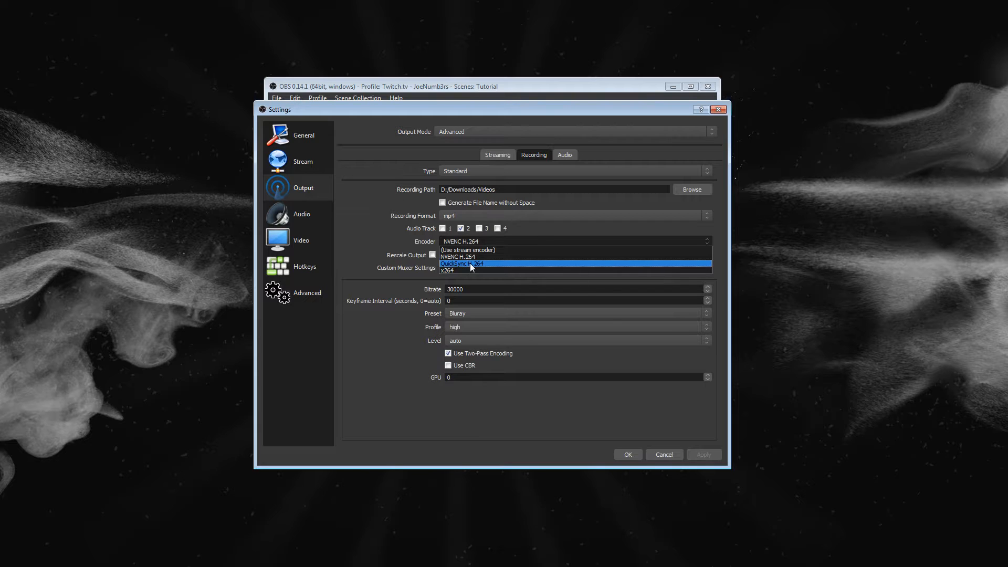
left_click(470, 263)
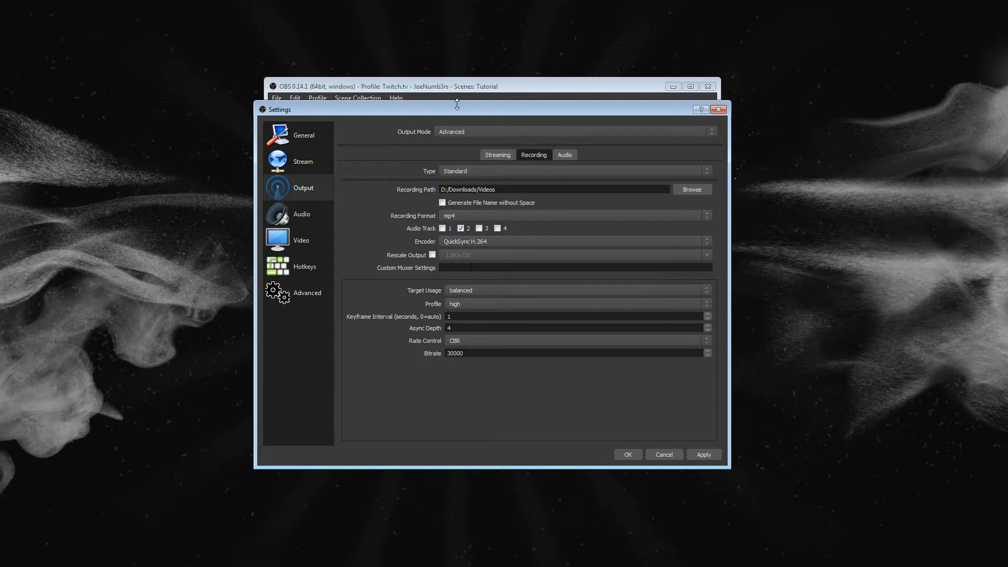
left_click_drag(463, 112, 720, 88)
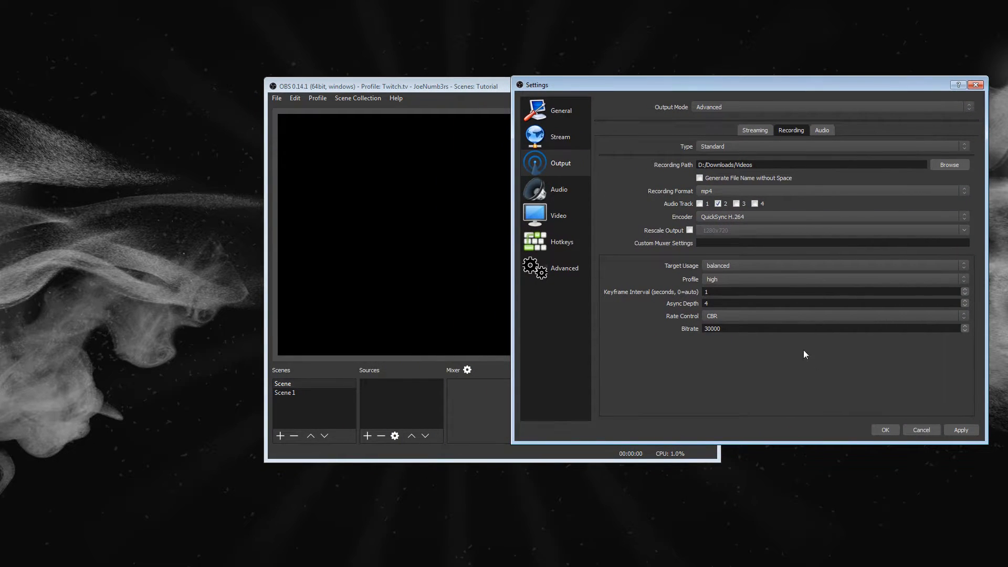
left_click(957, 429)
left_click(925, 430)
Open the settings and set the output (scaled) resolution in the video settings to 1920x1080.
left_click(665, 420)
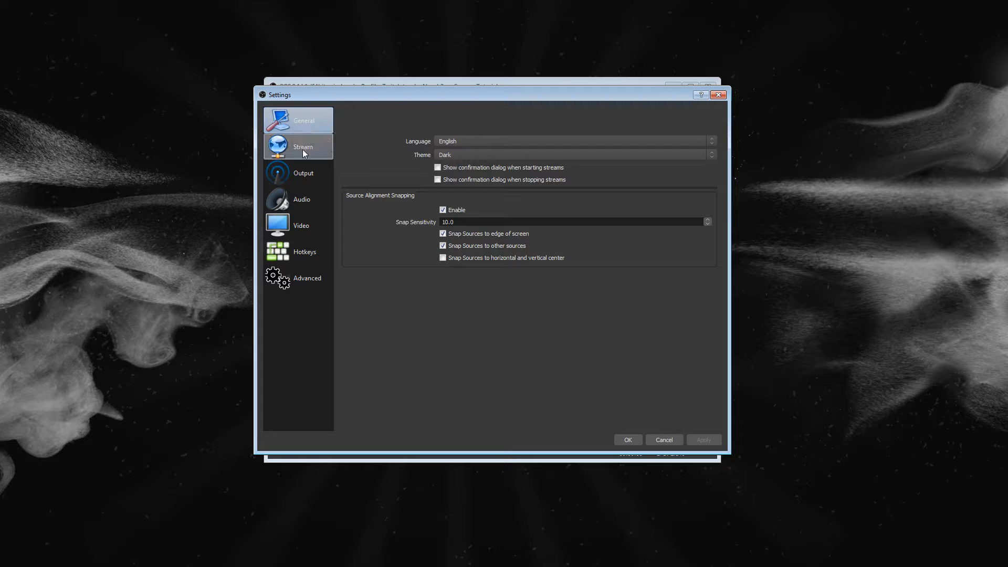
left_click_drag(397, 98, 630, 74)
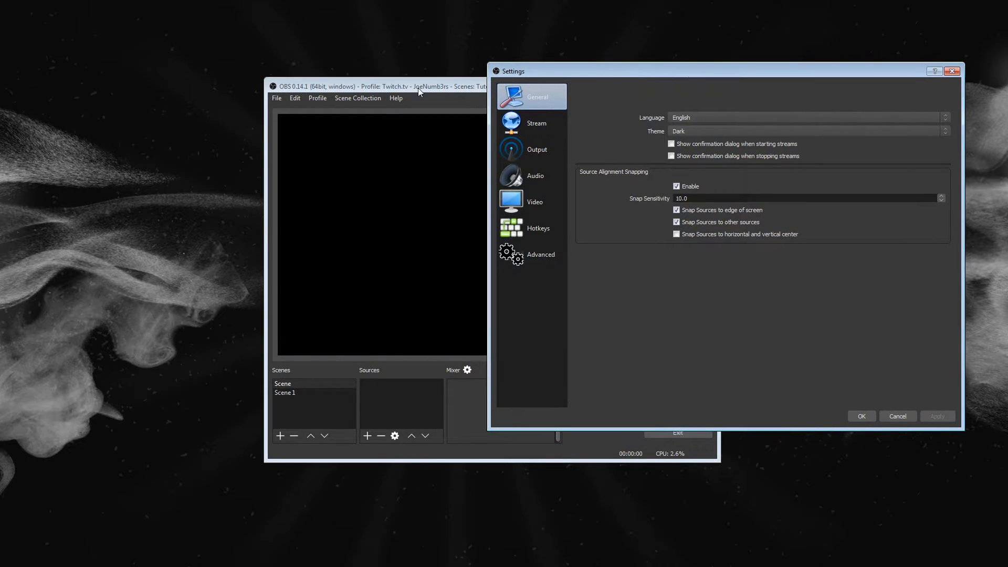
left_click(297, 85)
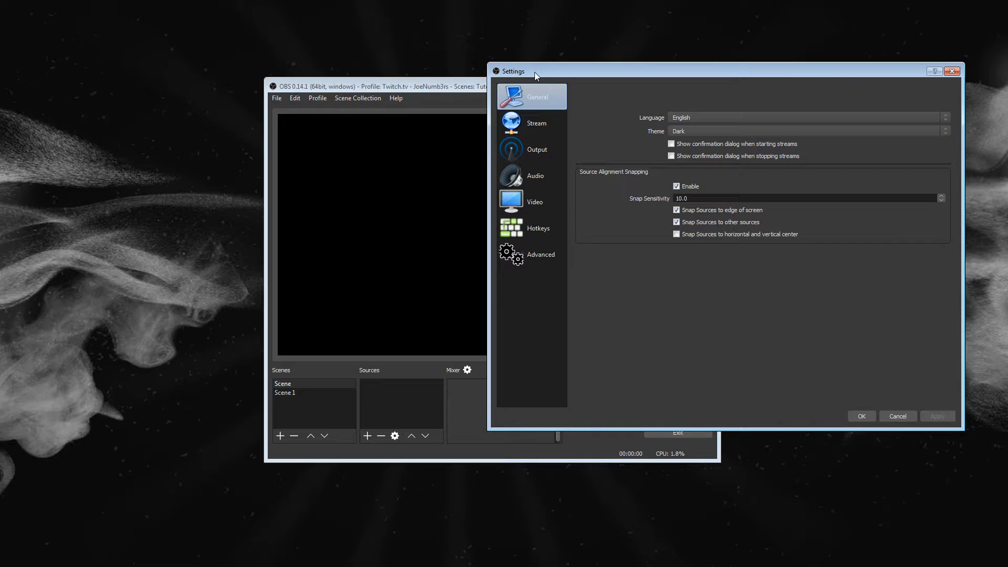
left_click(539, 202)
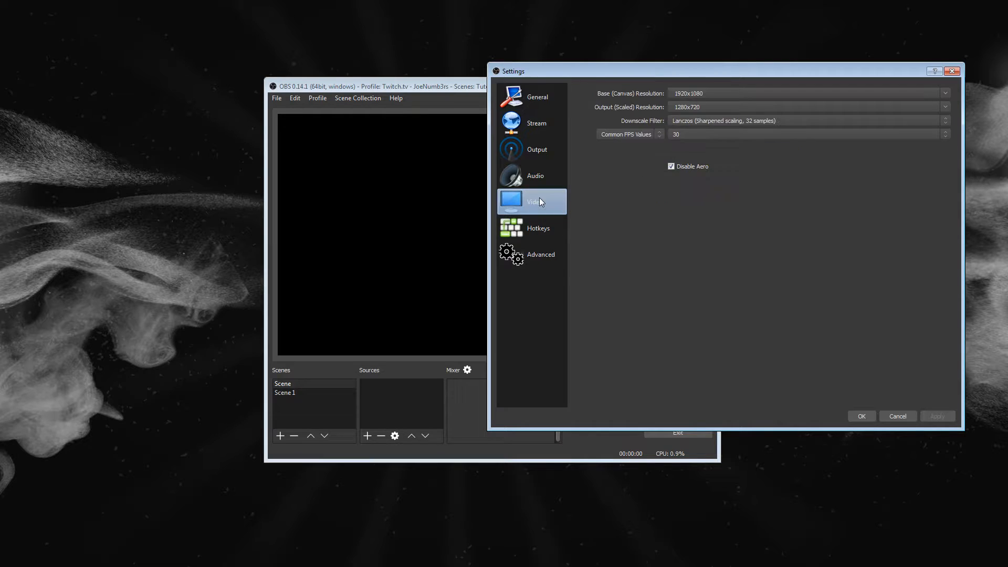
left_click(947, 107)
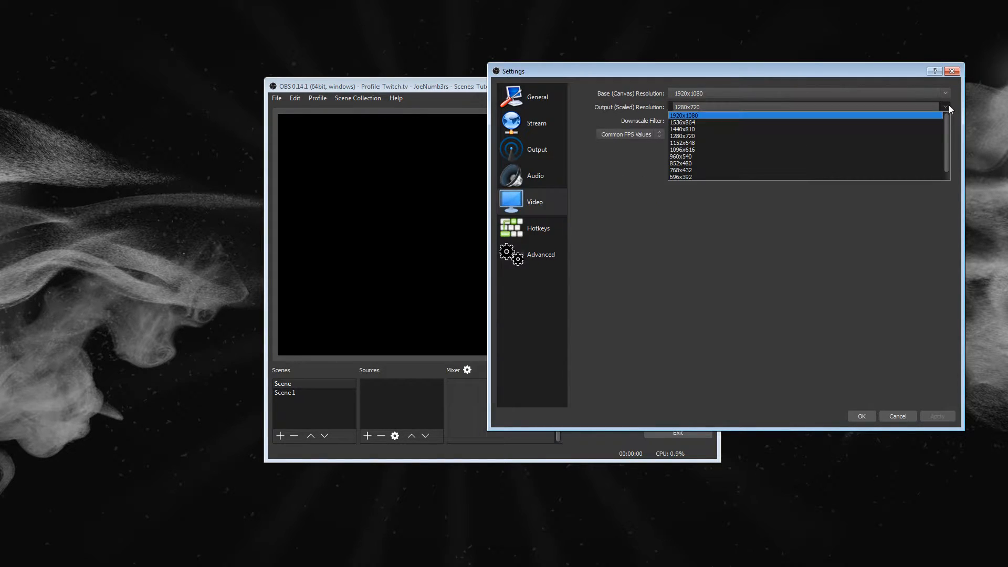
left_click(939, 115)
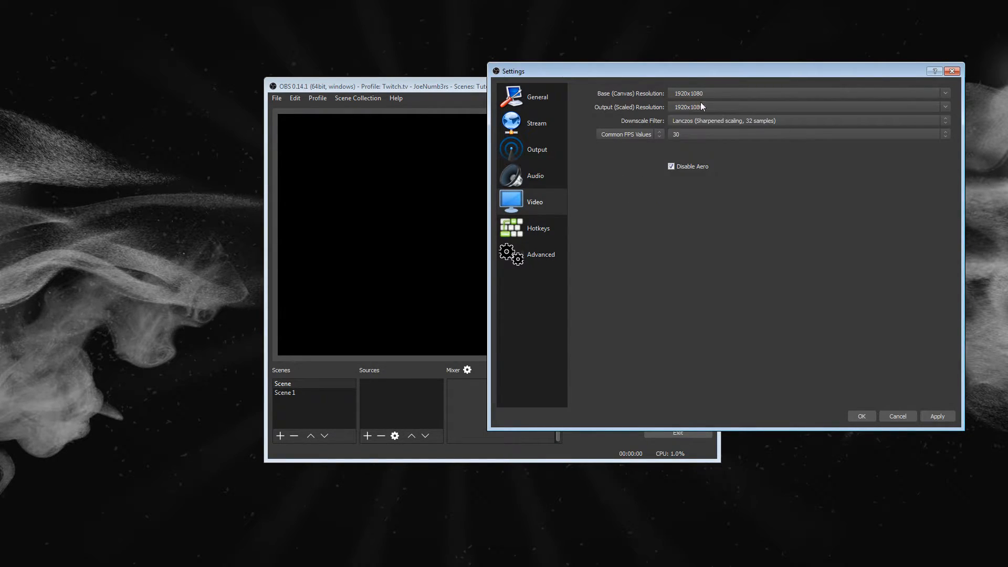
Set the common FPS value in the video settings to 60.
left_click(948, 136)
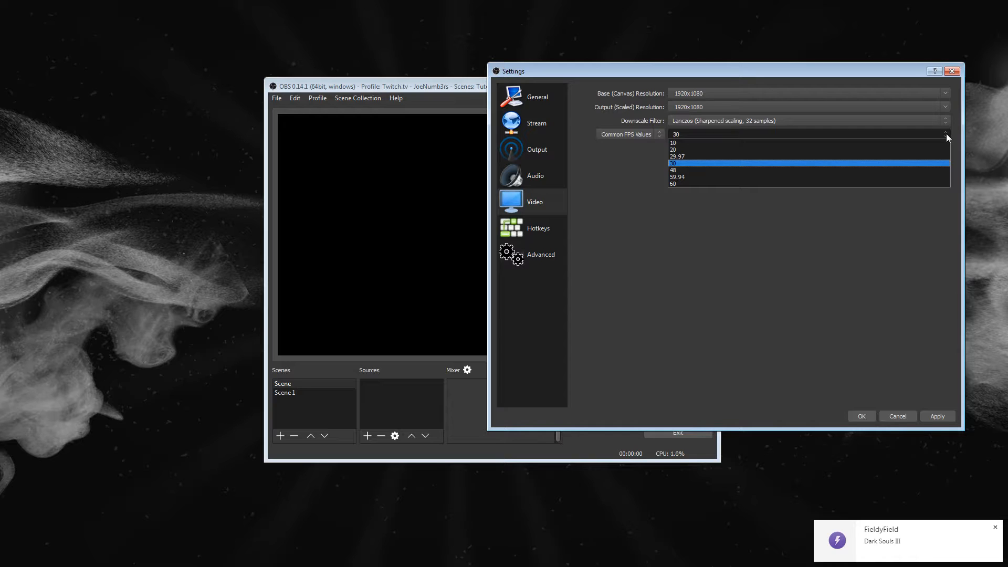
left_click(947, 133)
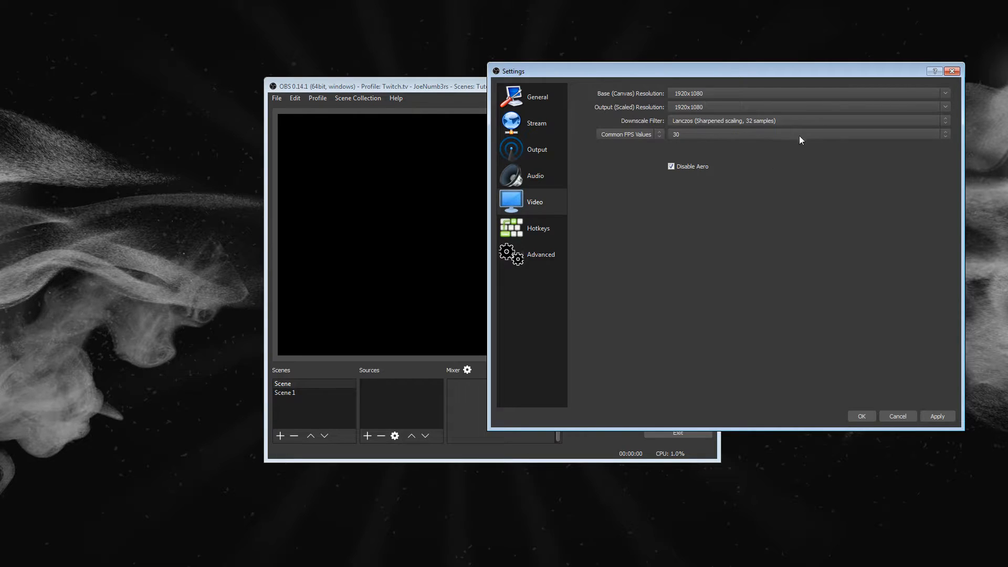
left_click(929, 134)
left_click(906, 185)
Enforce the streaming service encoder settings and rescale the streaming output to 1280x720.
left_click(537, 149)
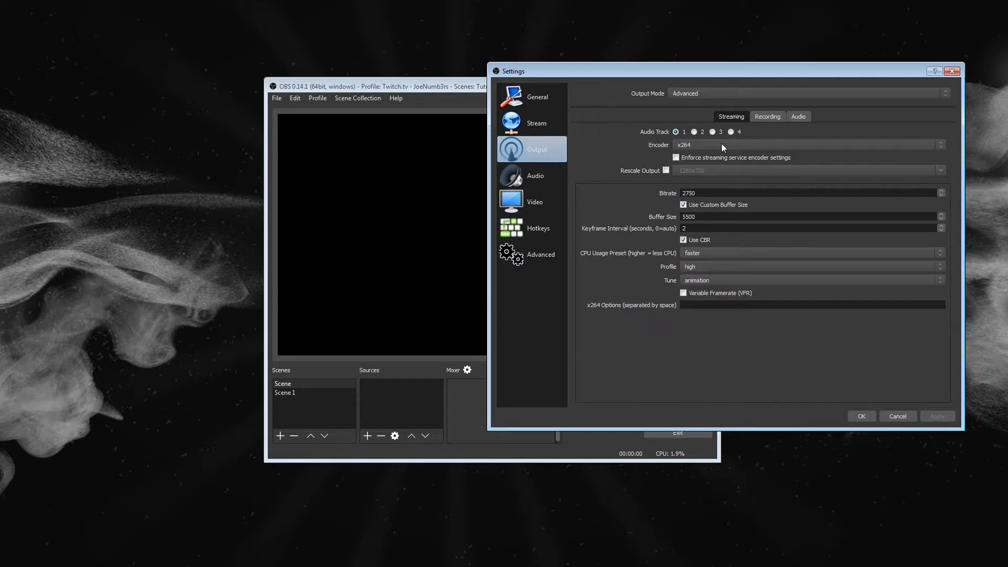
left_click(677, 161)
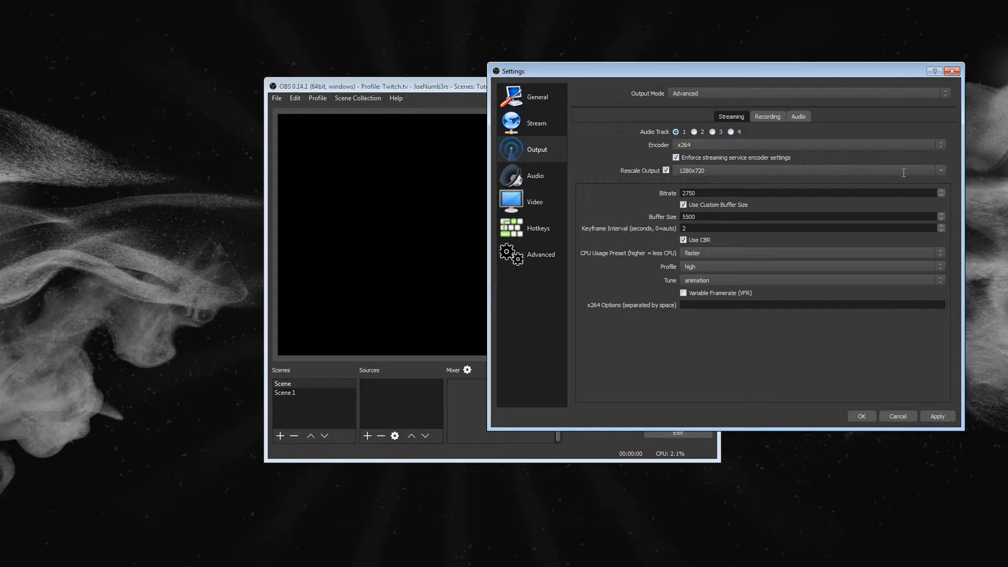
Examine the streaming bitrate, the custom buffer size and the available rescale output resolutions.
left_click_drag(705, 193, 656, 188)
left_click(705, 192)
left_click_drag(701, 218, 636, 211)
left_click(723, 217)
left_click(706, 193)
left_click(719, 215)
left_click(702, 193)
left_click(713, 216)
left_click(940, 171)
left_click(941, 171)
Try the stream encoder for recording and switch the recording encoder back to QuickSync H.264.
left_click(768, 116)
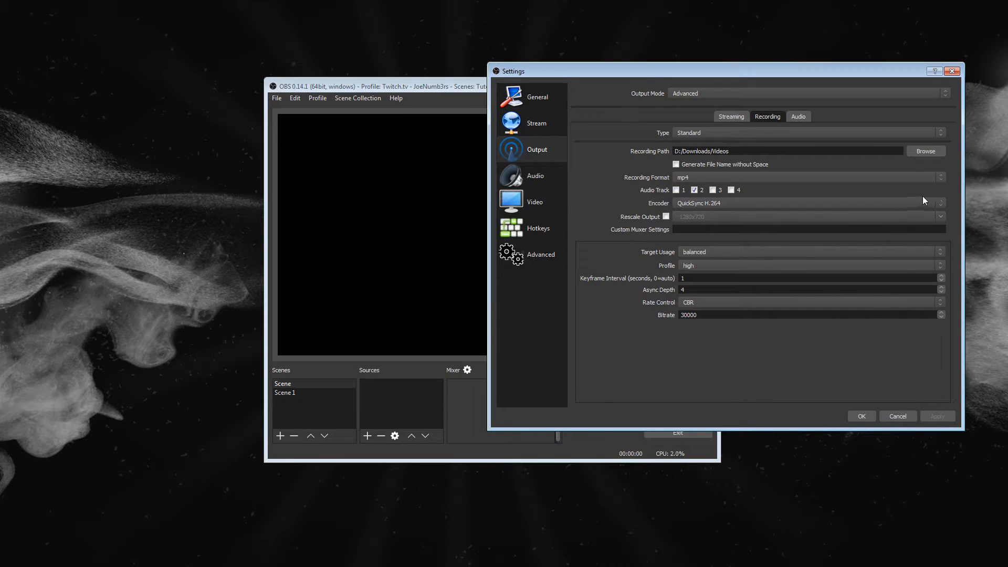
left_click(943, 203)
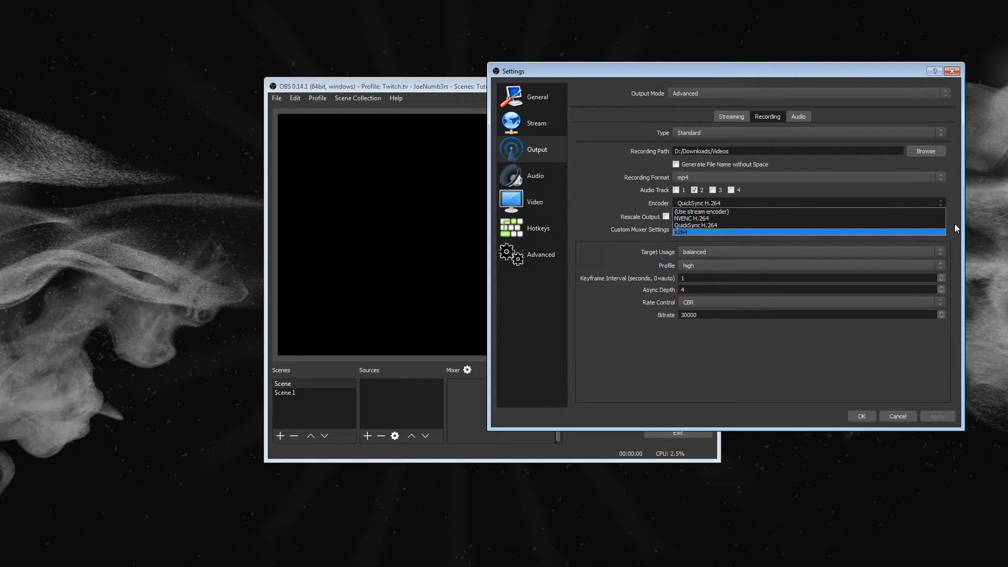
left_click(931, 212)
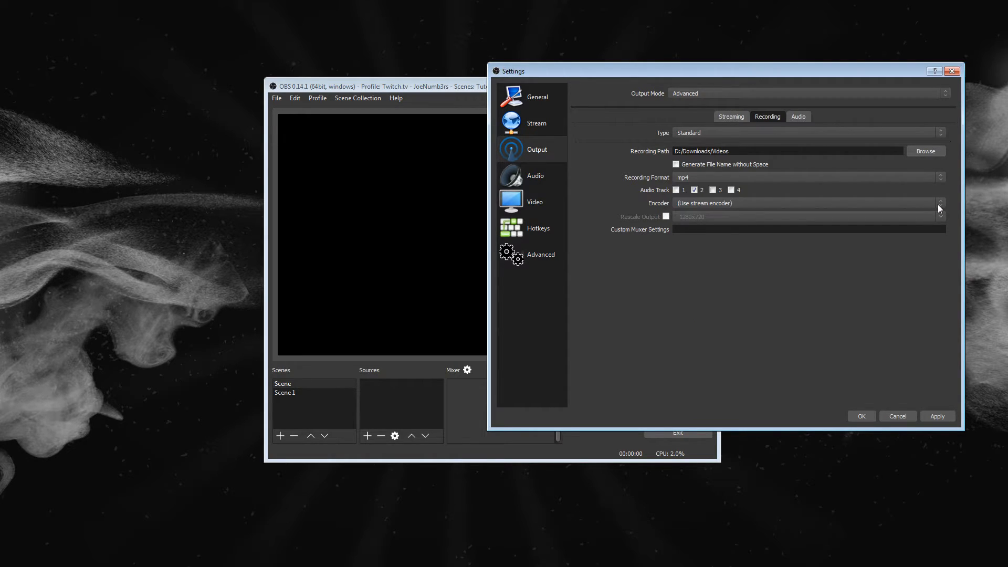
left_click(938, 204)
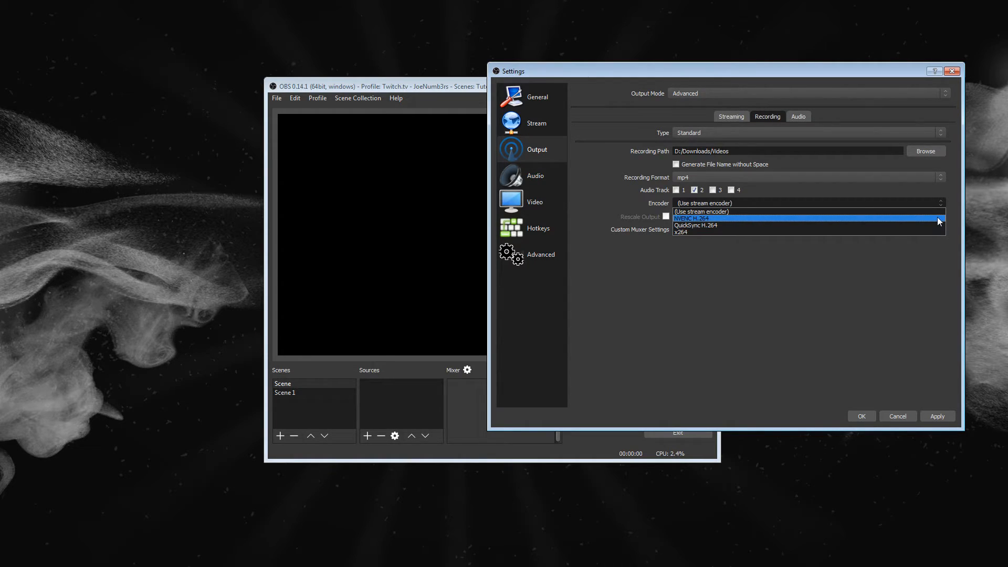
left_click(934, 224)
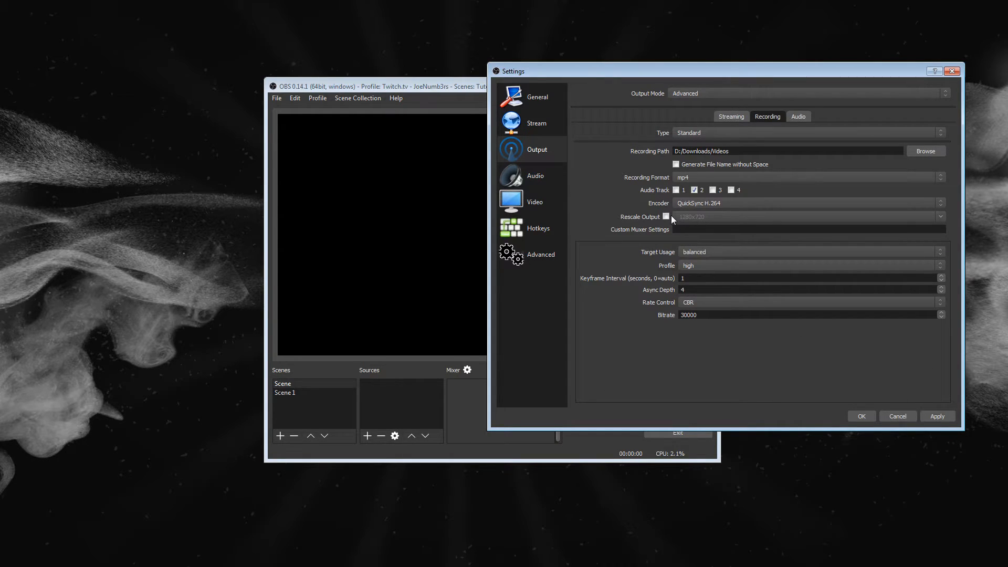
Set the recording's target usage to quality and profile to high, with a keyframe interval of 1 second and async depth 4.
left_click(703, 252)
left_click(699, 262)
left_click(695, 267)
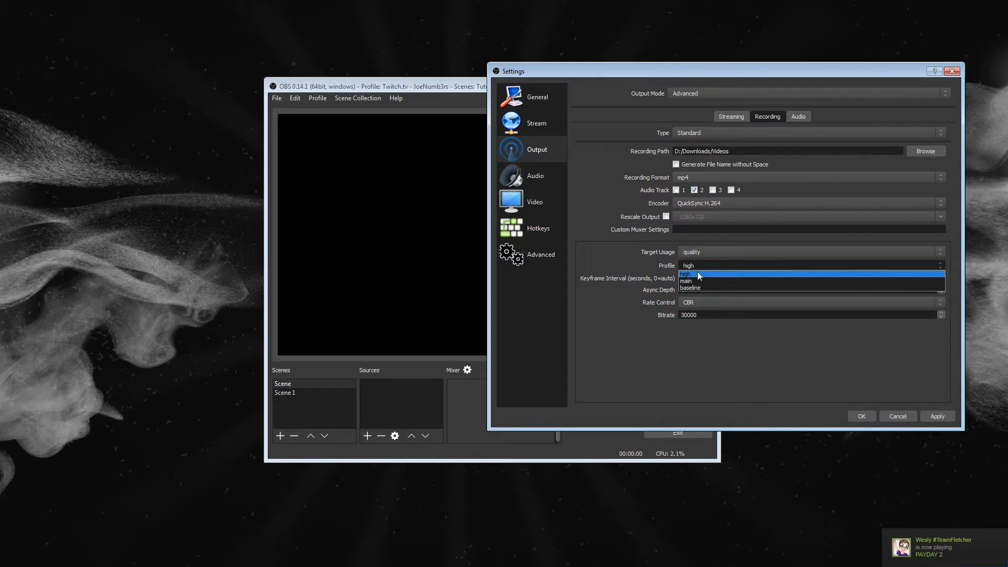
left_click(697, 274)
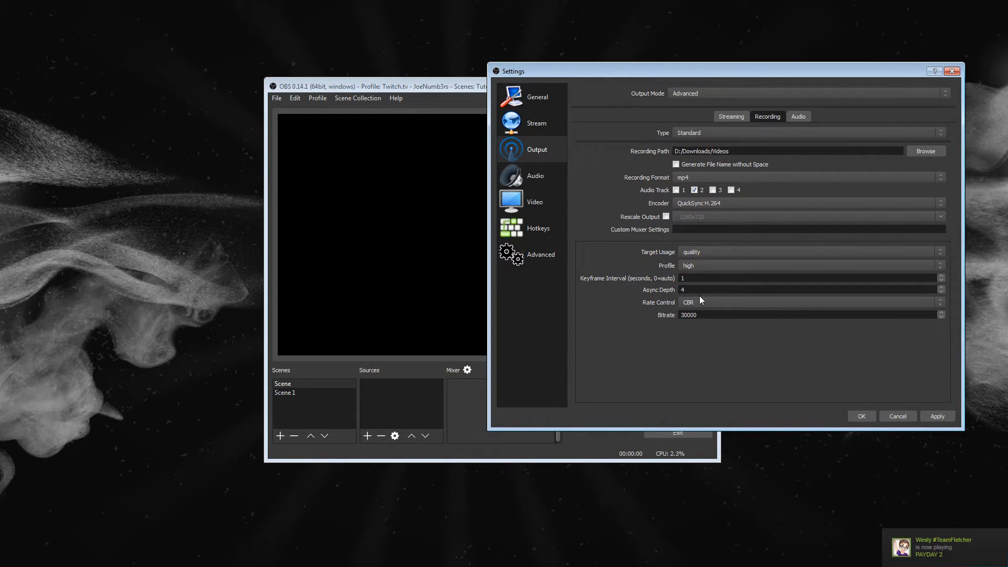
left_click_drag(699, 277, 640, 270)
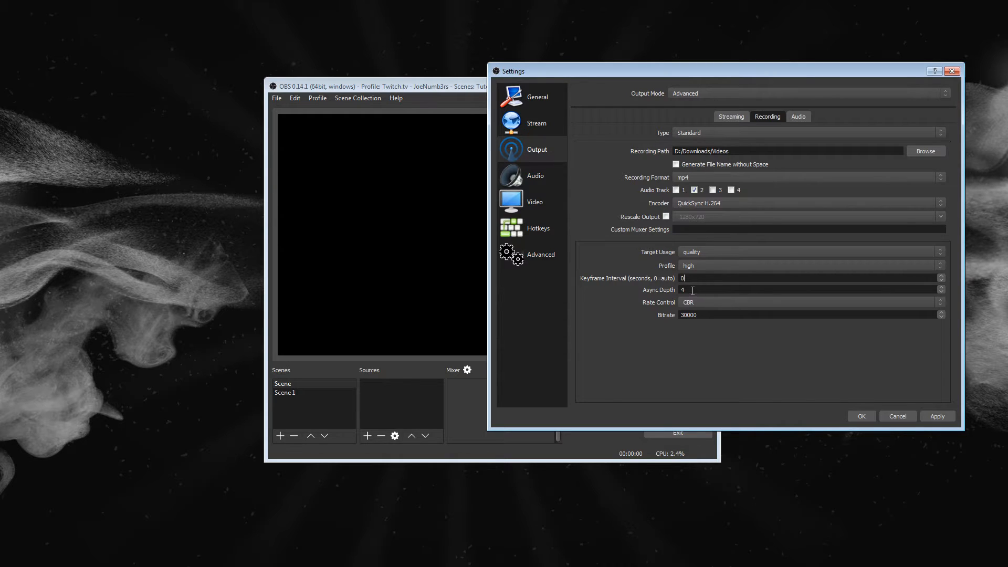
type("4")
Set the recording's rate control to VBR with a max bitrate of 30000.
left_click(720, 304)
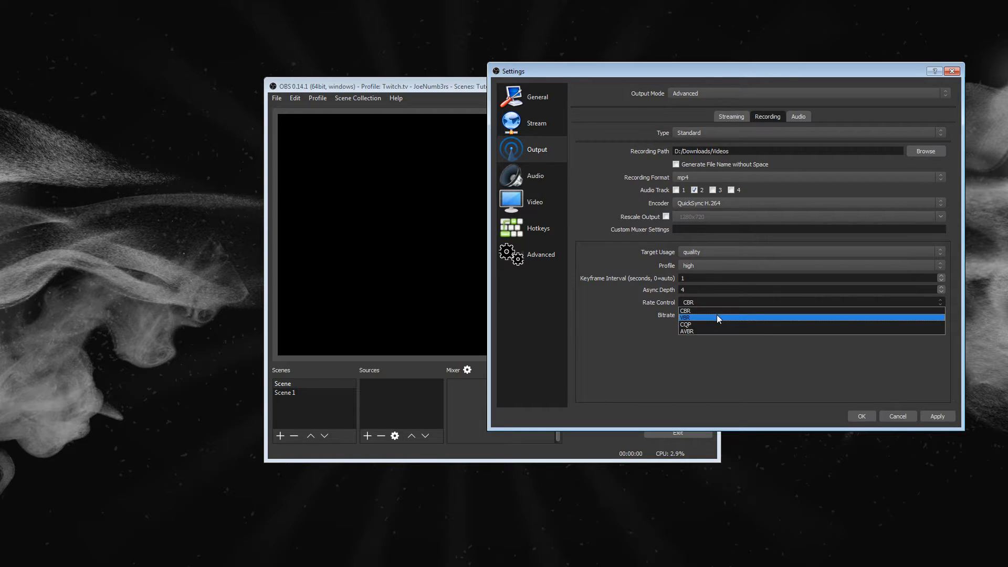
left_click(716, 314)
left_click_drag(696, 330, 645, 320)
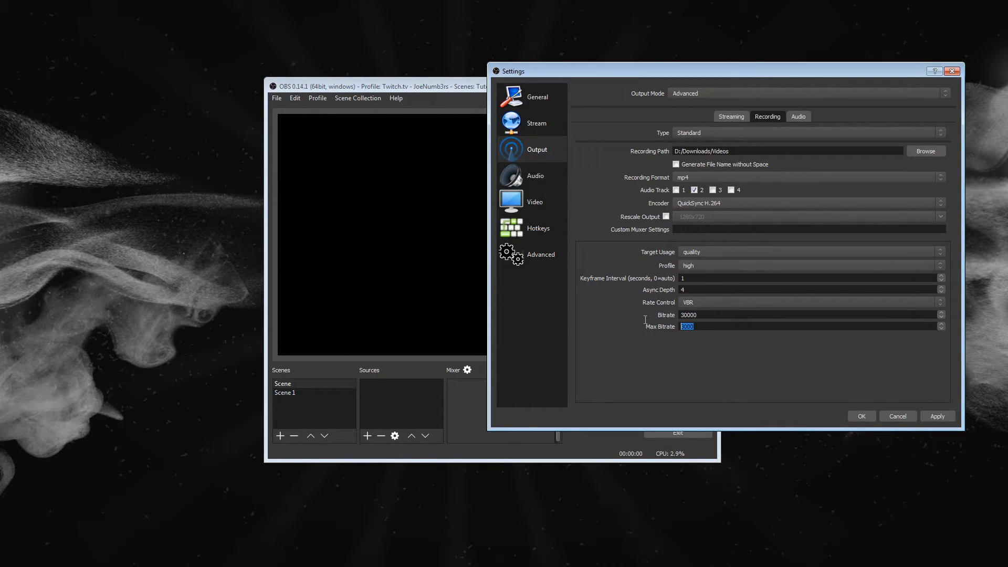
type("30000")
Set the recording's keyframe interval to 2 seconds and apply the recording settings.
left_click(698, 278)
left_click_drag(699, 278, 678, 274)
left_click(708, 276)
key("BackSpace")
type("2")
Compare the audio bitrates of tracks 1 and 2 with the audio tracks chosen for streaming and recording.
left_click(736, 119)
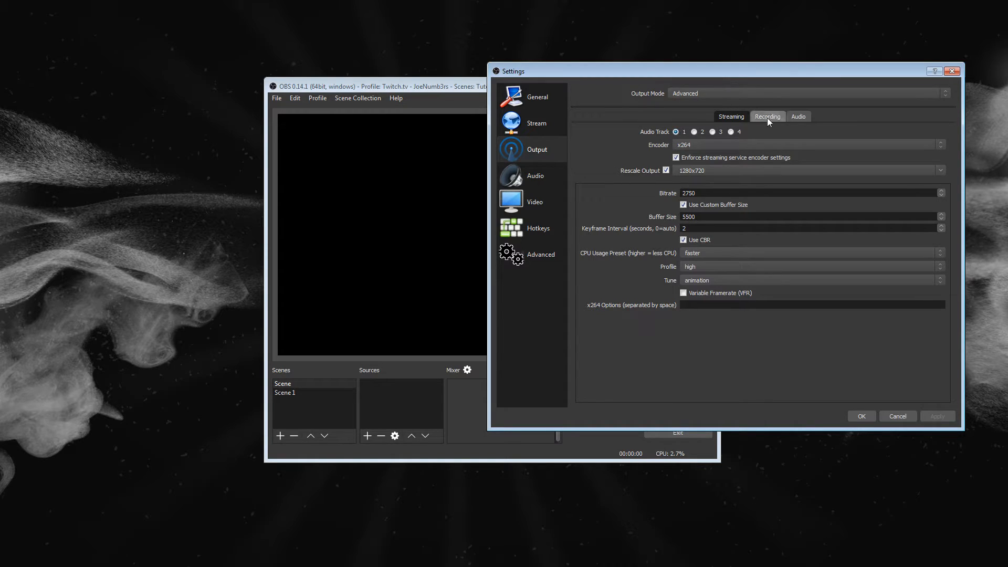
left_click(796, 117)
left_click(704, 147)
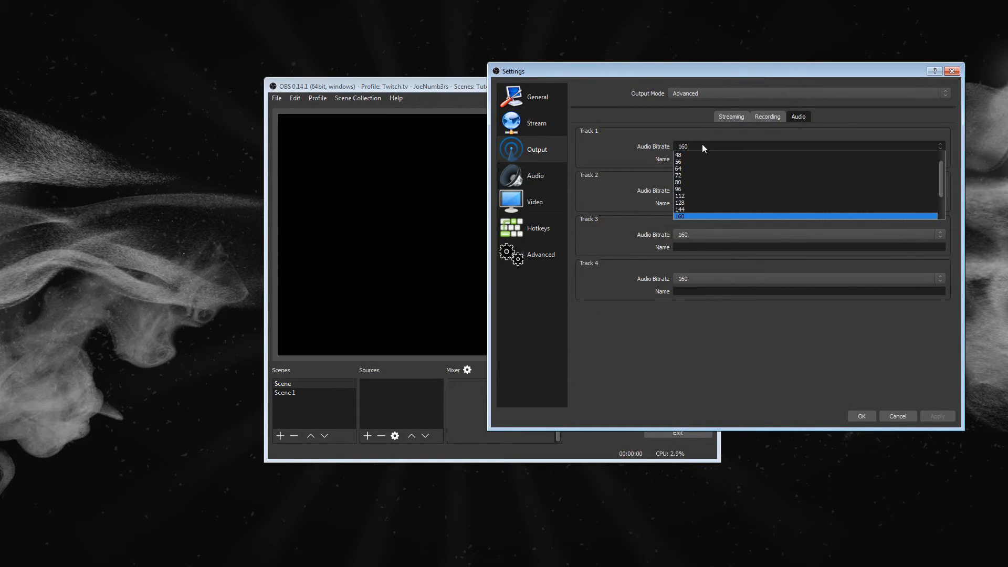
left_click(703, 147)
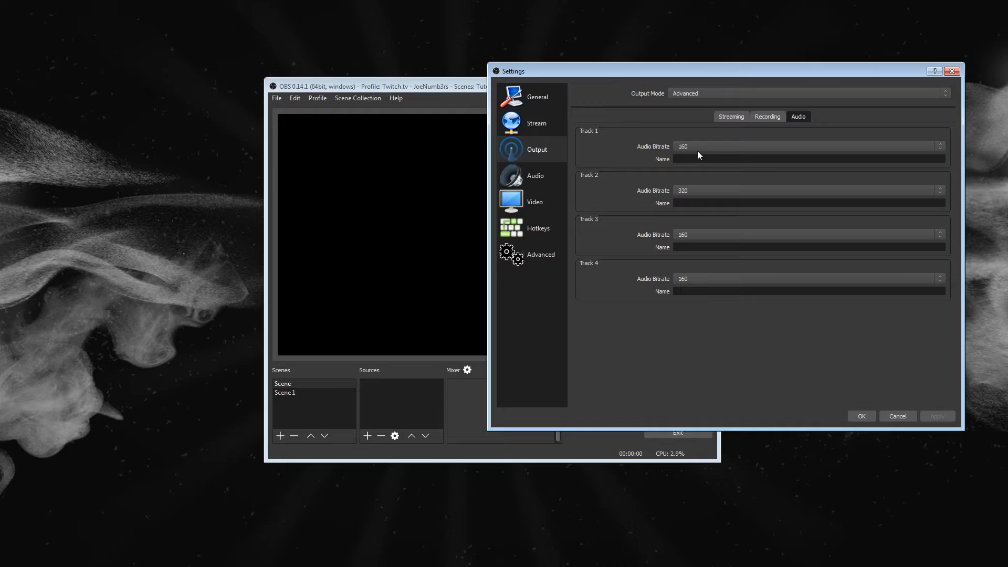
left_click(756, 116)
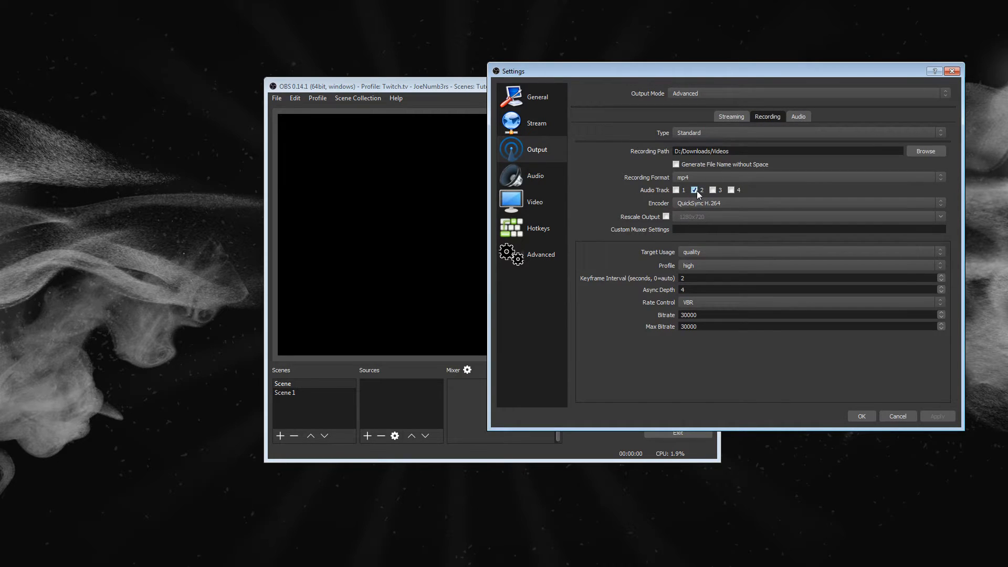
left_click(799, 117)
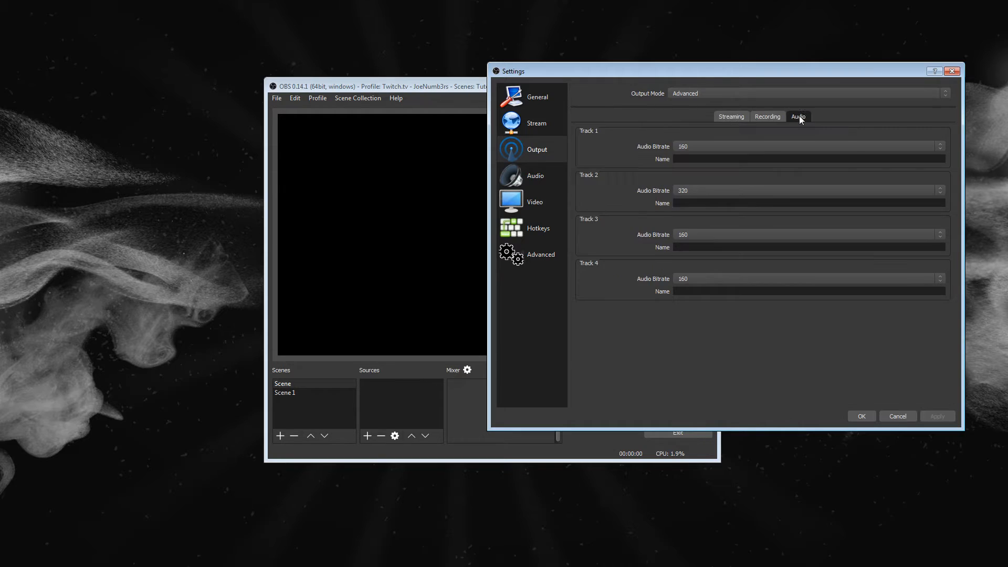
left_click(717, 191)
left_click(716, 190)
left_click(768, 118)
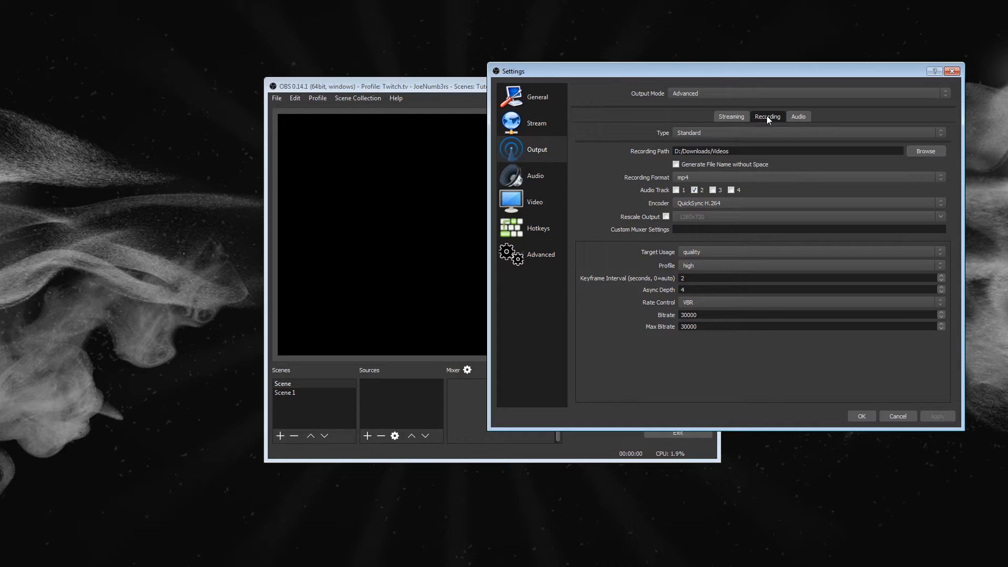
Confirm and close the settings, and make a short test recording.
left_click(862, 416)
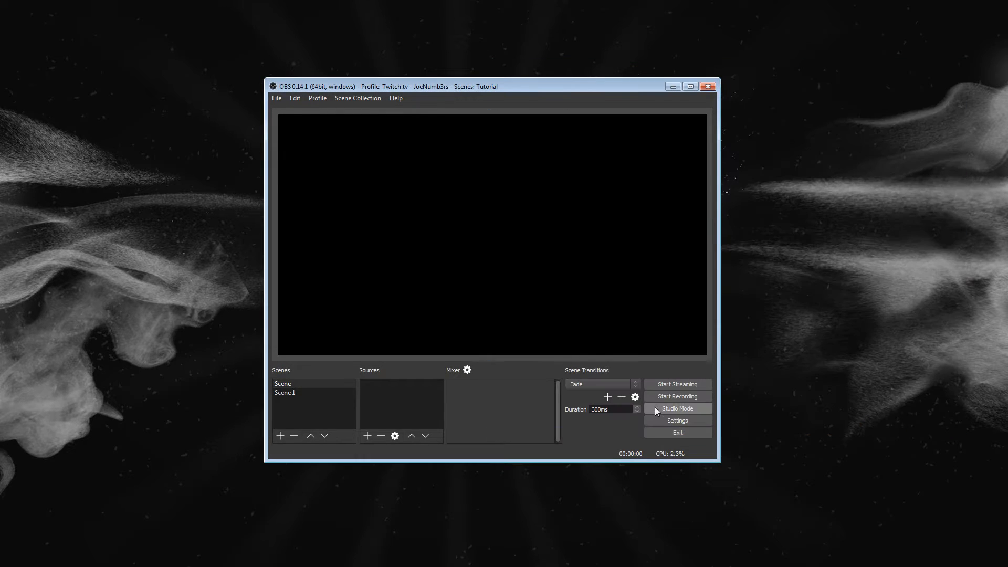
left_click(687, 397)
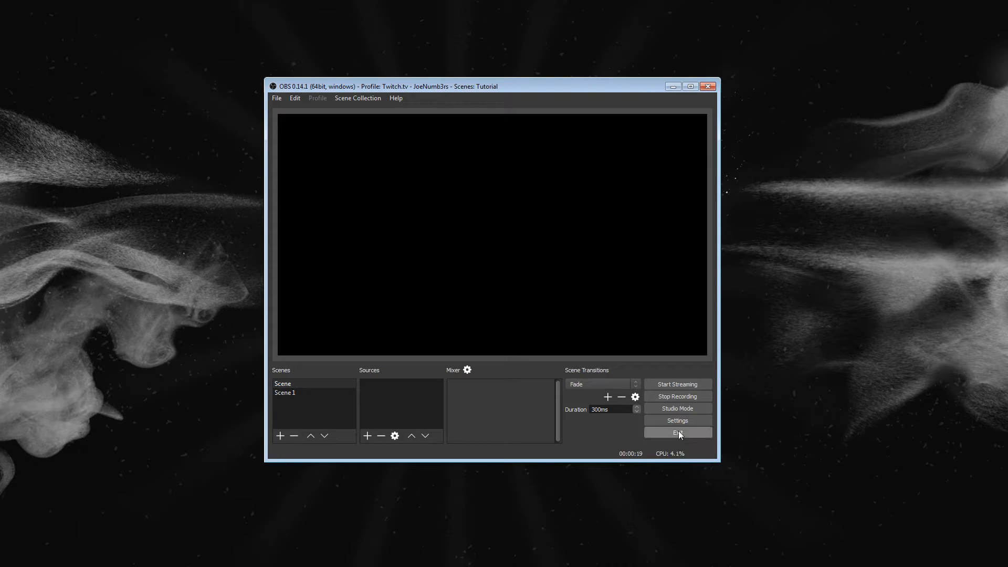
left_click(680, 396)
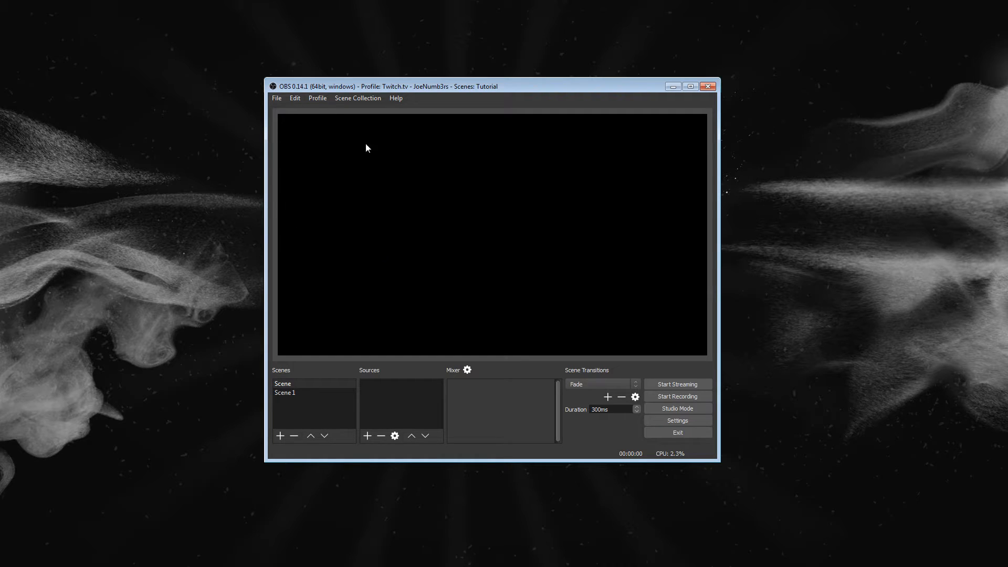
Set the output (scaled) resolution to 1280x720 and the common FPS value to 30 in the video settings, and apply.
left_click(666, 421)
left_click(304, 141)
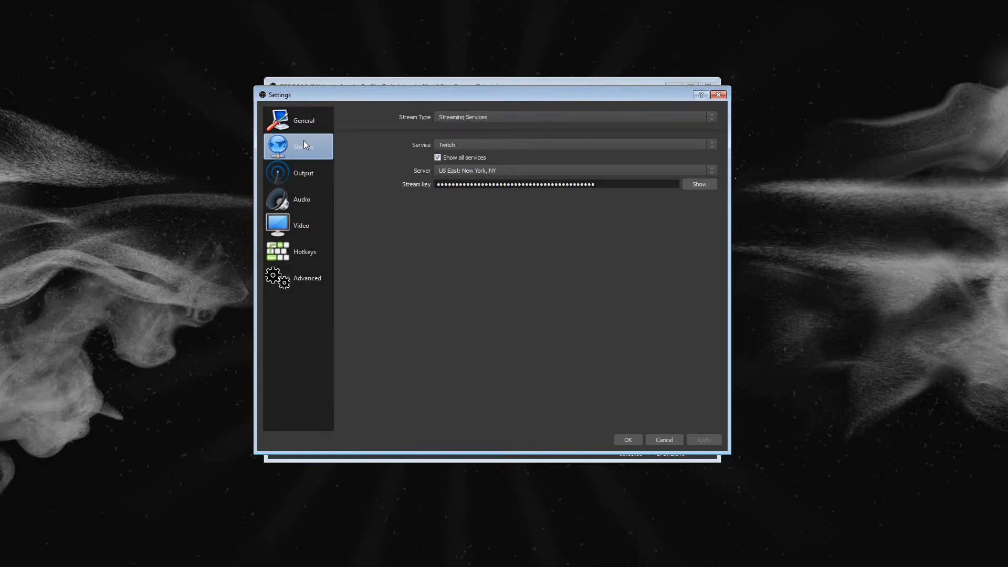
left_click(308, 172)
left_click(308, 174)
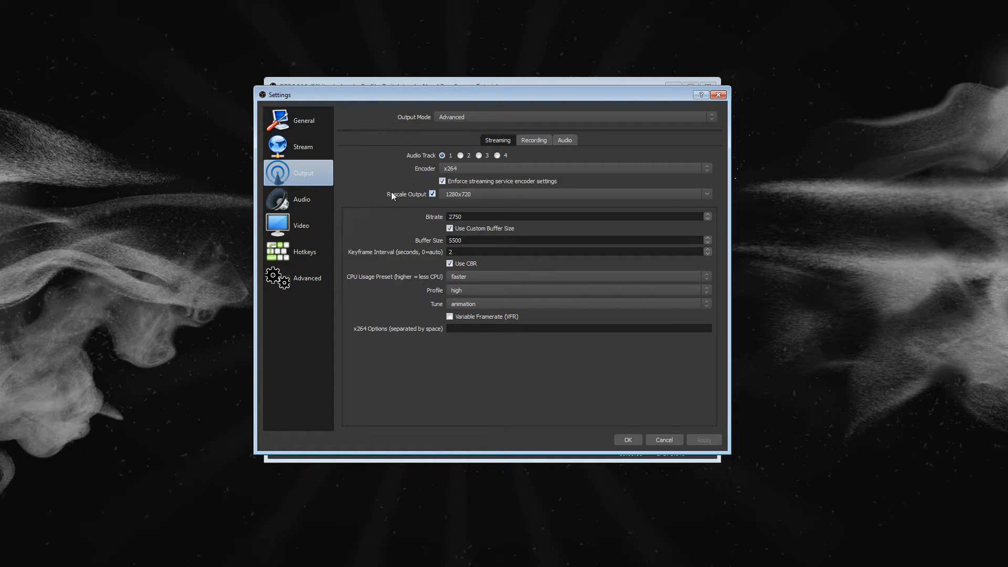
left_click(300, 225)
left_click(707, 130)
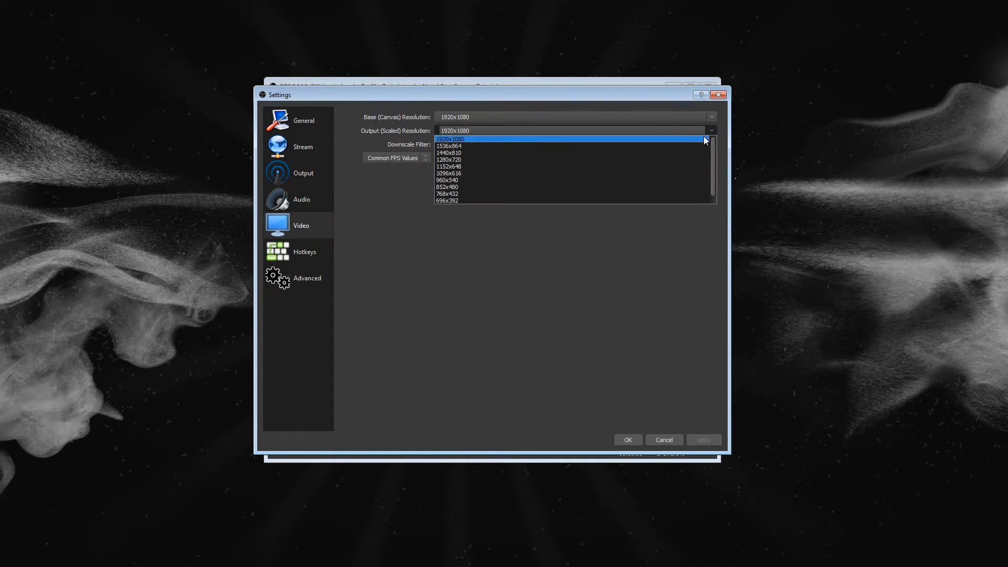
left_click(660, 160)
left_click(704, 158)
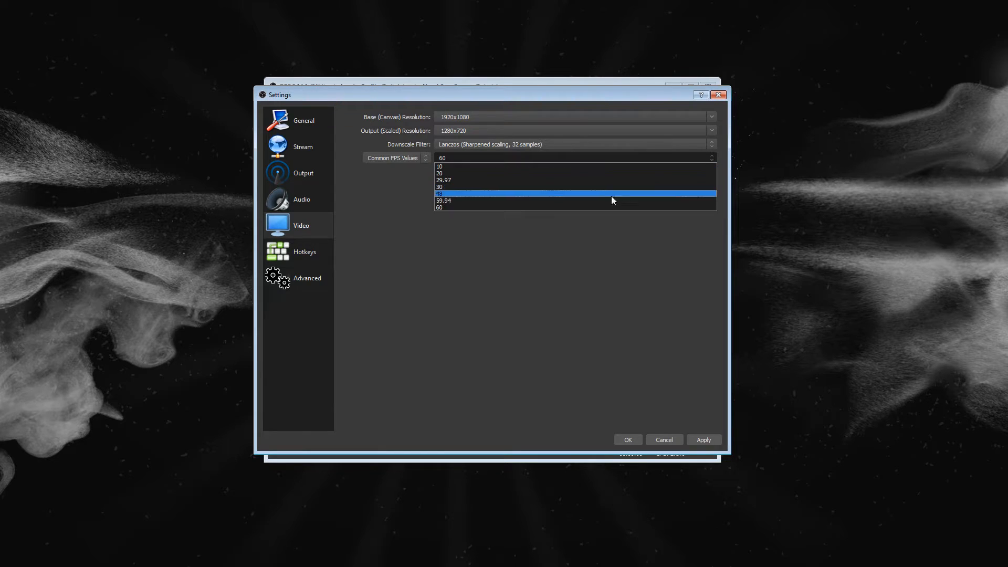
left_click(599, 187)
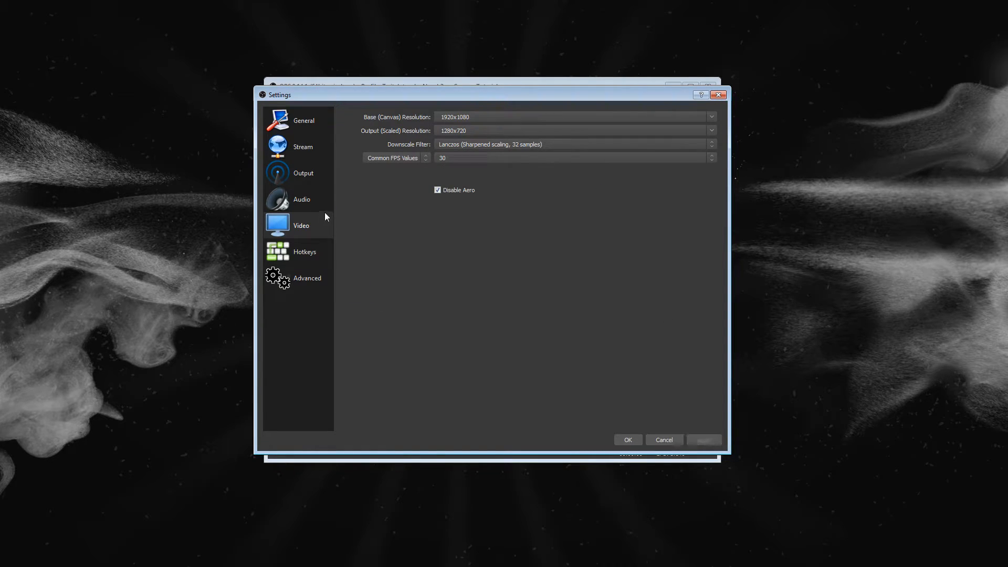
Turn off Rescale Output in the streaming output settings and apply the change.
left_click(315, 200)
left_click(313, 175)
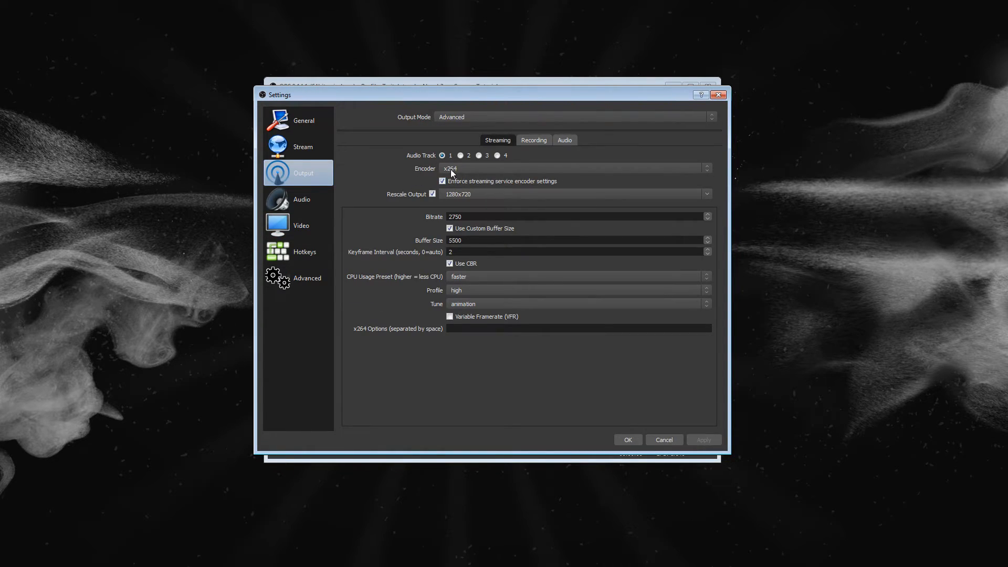
left_click(432, 195)
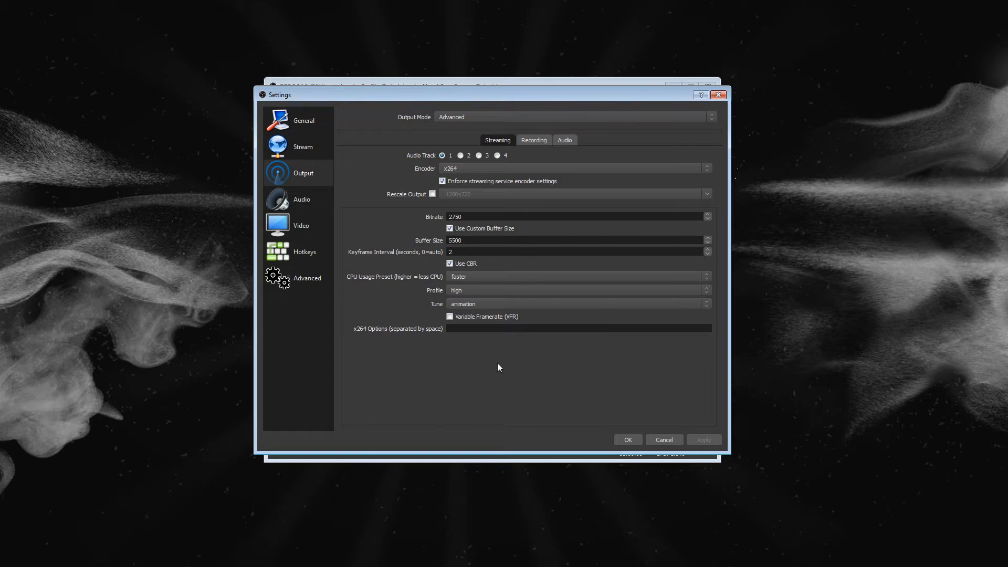
Check the available base and output resolutions in the video settings, and apply an output (scaled) resolution of 640x360.
left_click(299, 224)
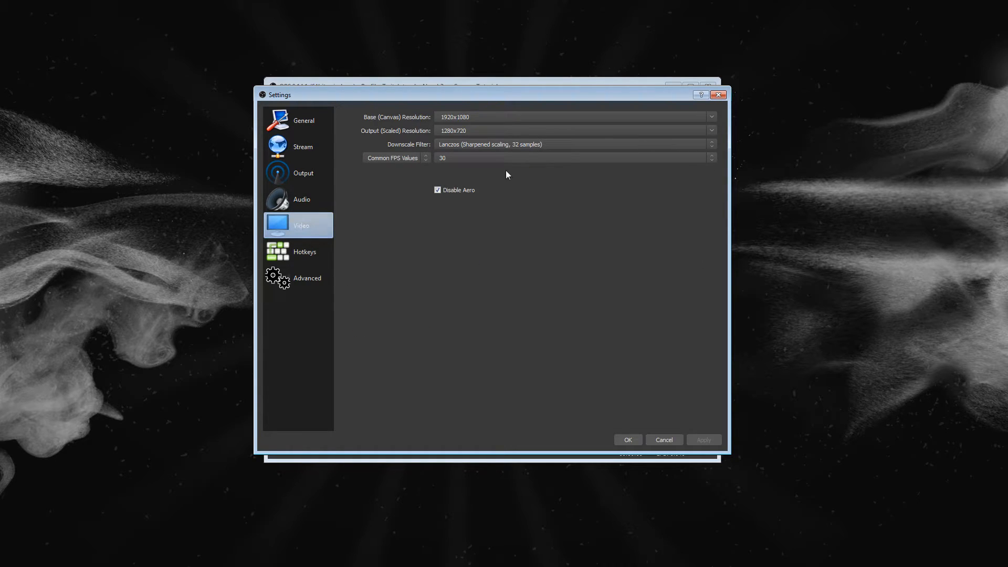
left_click(713, 130)
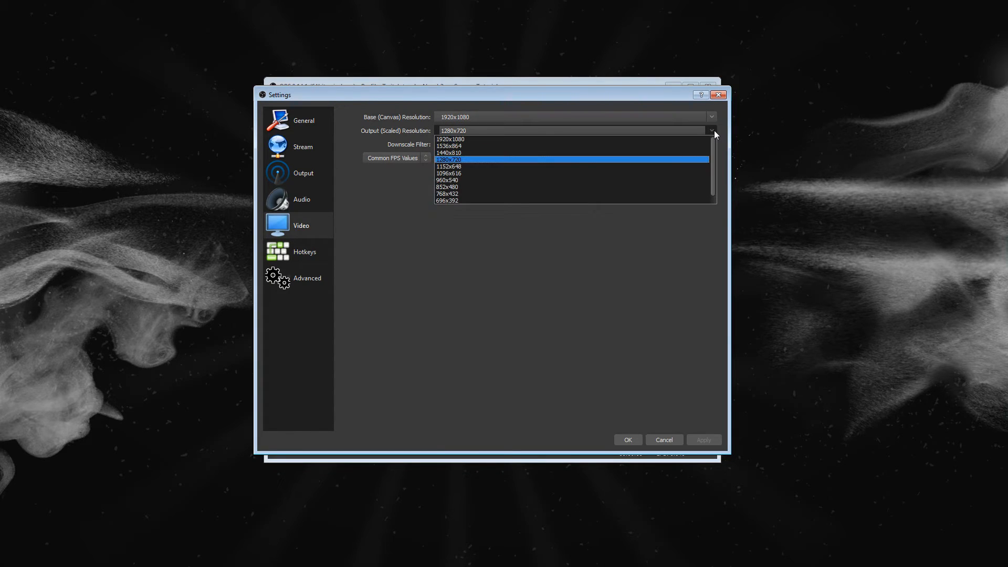
left_click(713, 128)
left_click(712, 117)
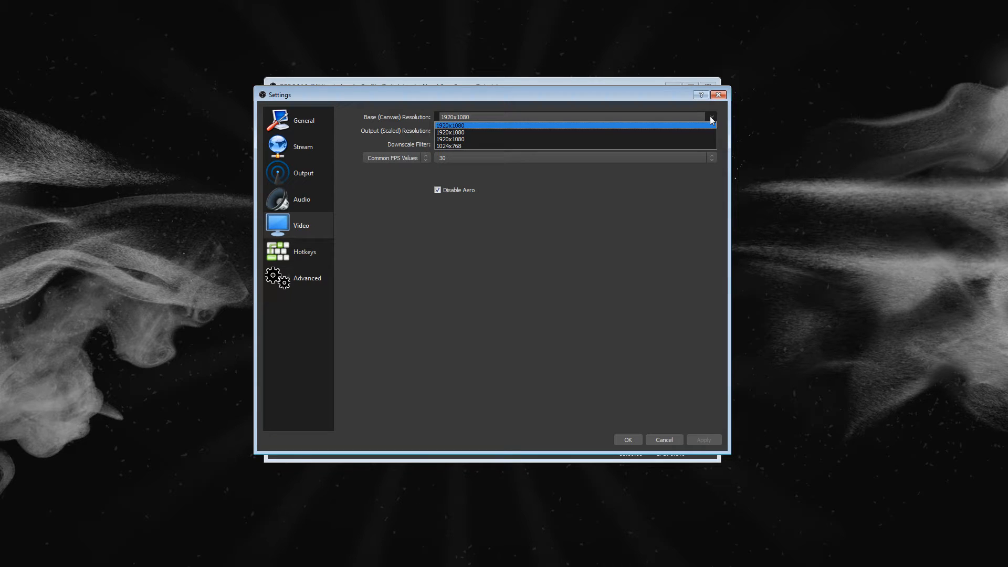
left_click(709, 126)
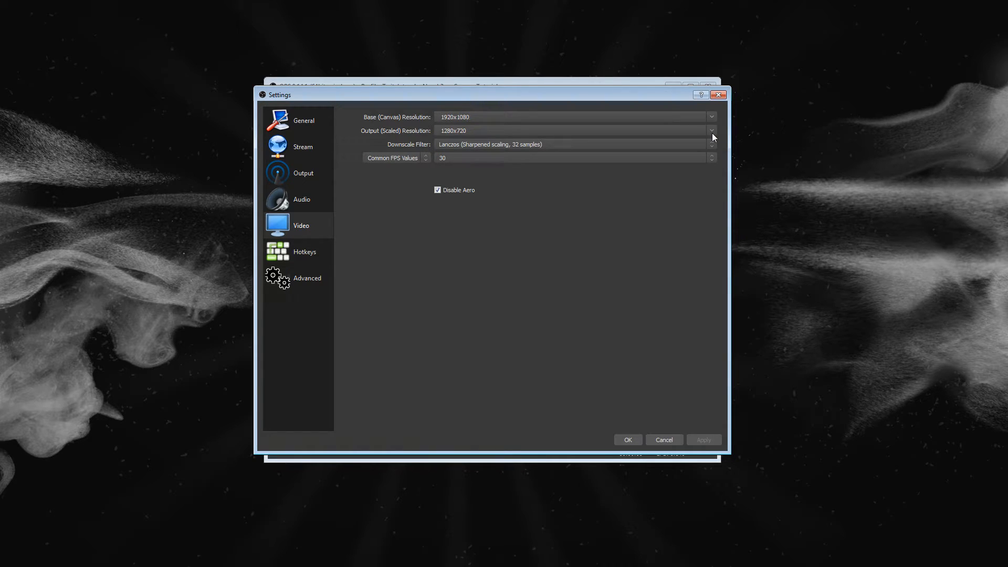
left_click(712, 133)
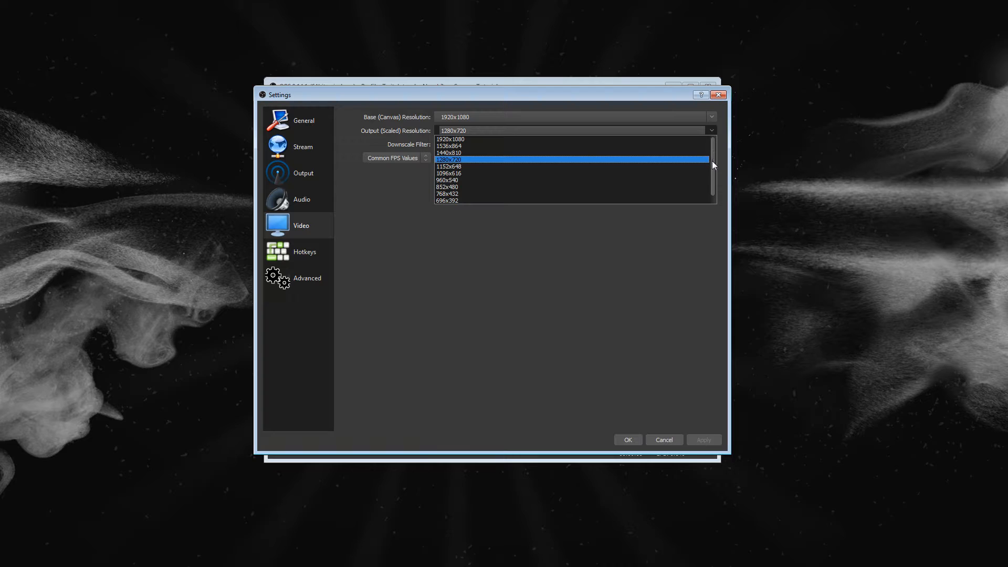
scroll(704, 170, "down", 1)
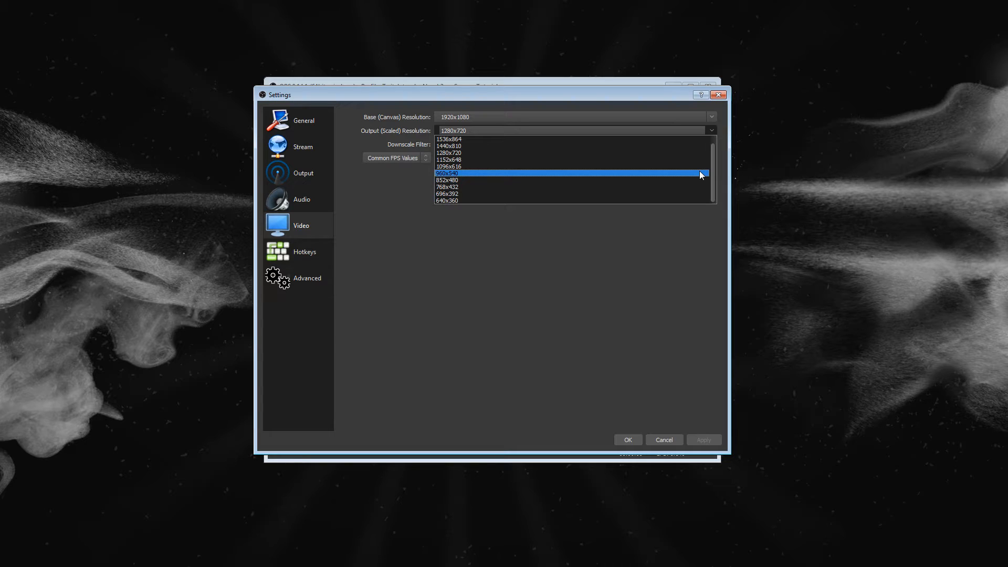
left_click(675, 200)
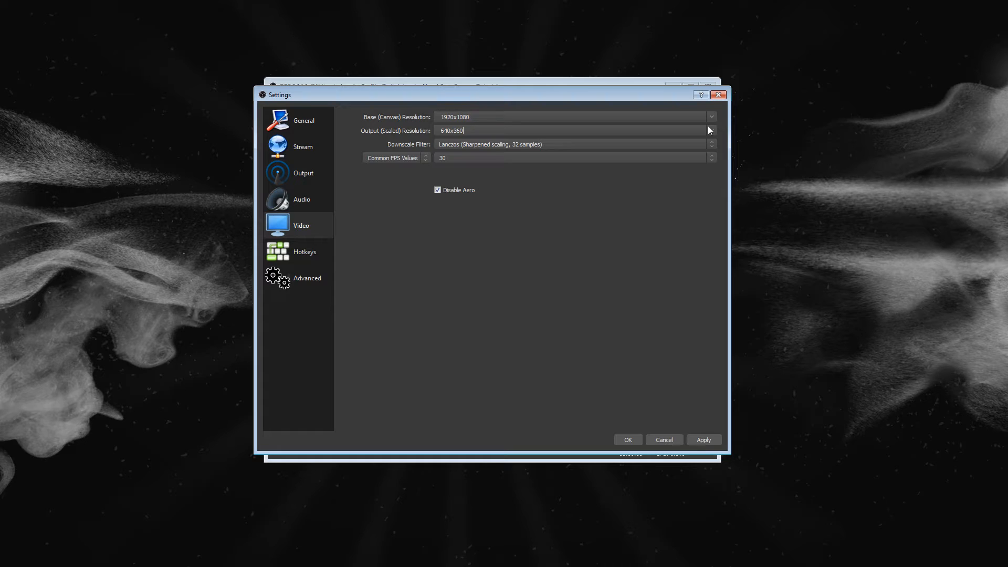
left_click(704, 440)
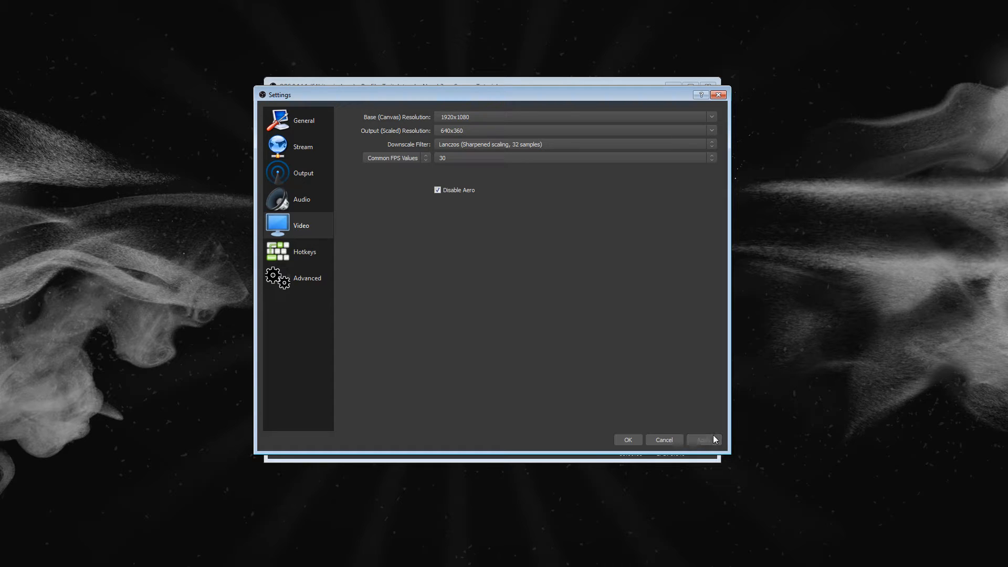
Set the output (scaled) resolution to 852x480 and apply.
left_click(711, 130)
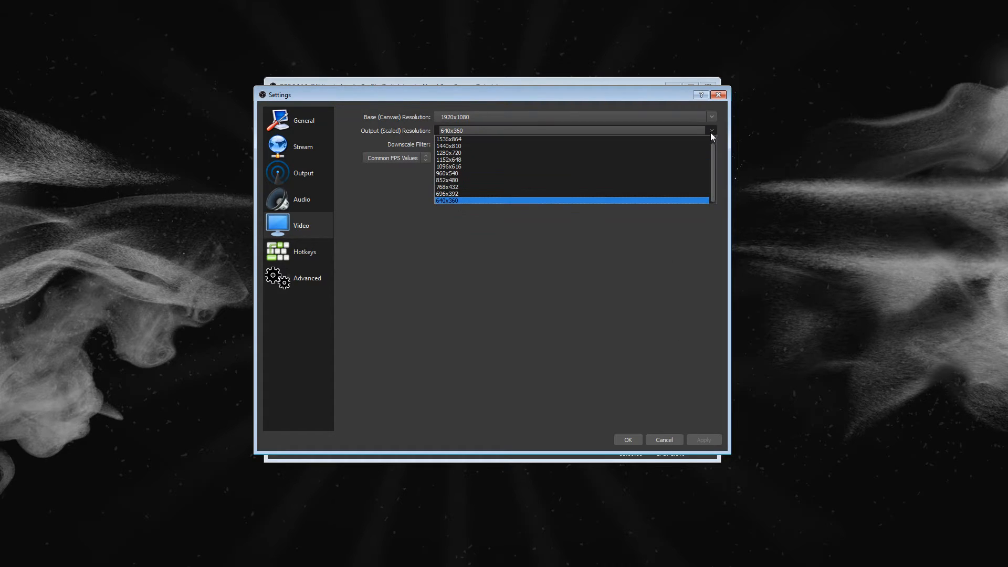
left_click(649, 201)
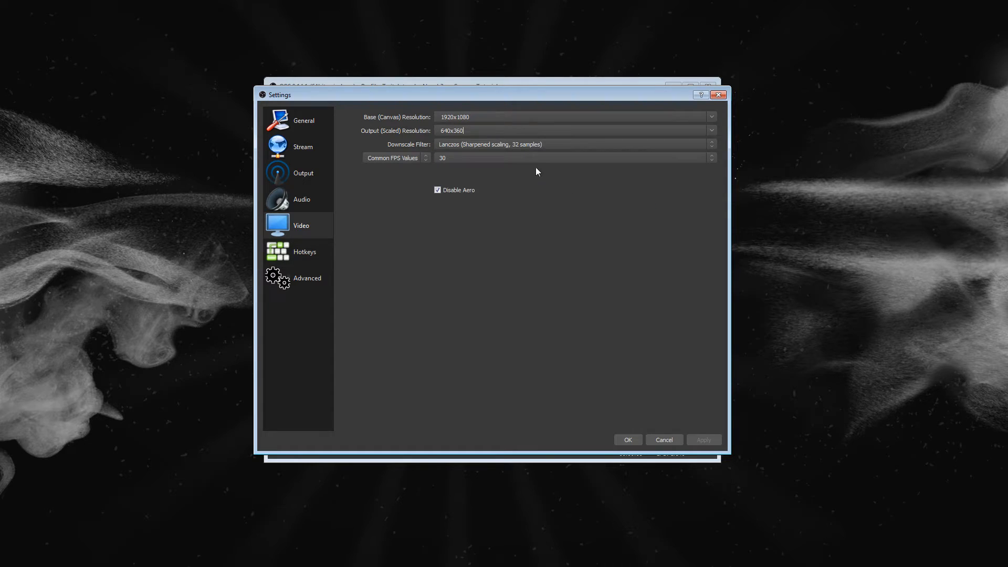
left_click(710, 131)
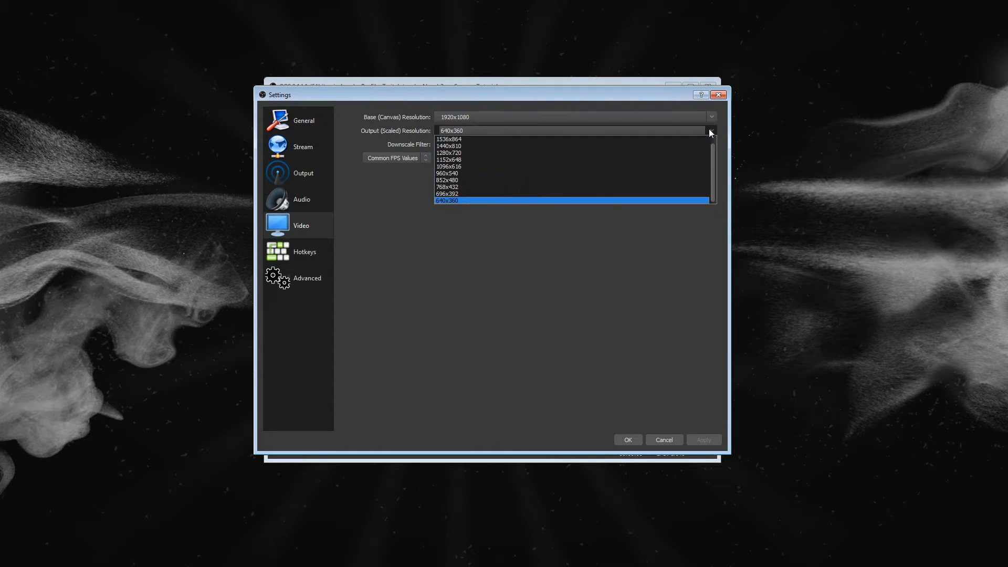
left_click(710, 130)
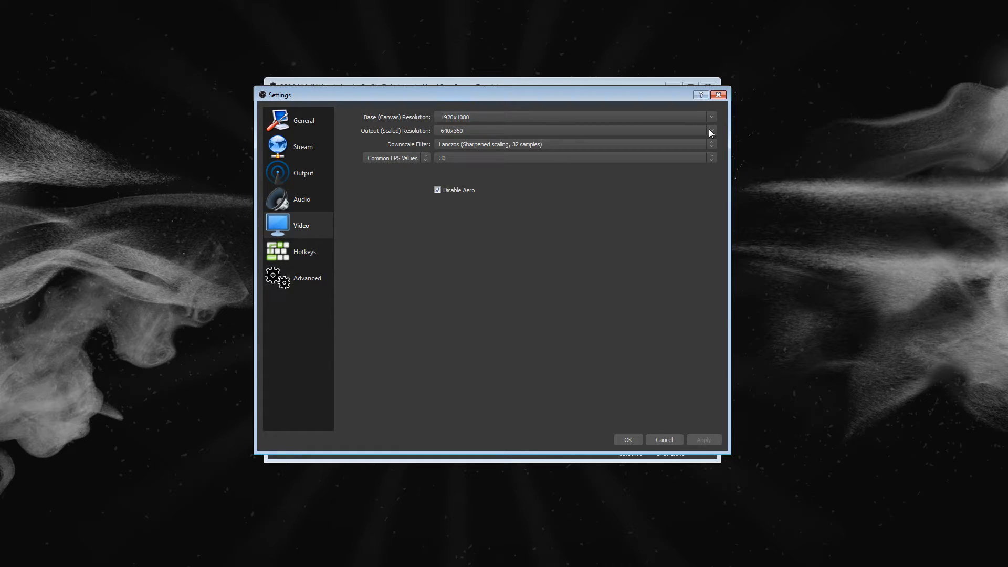
left_click(710, 129)
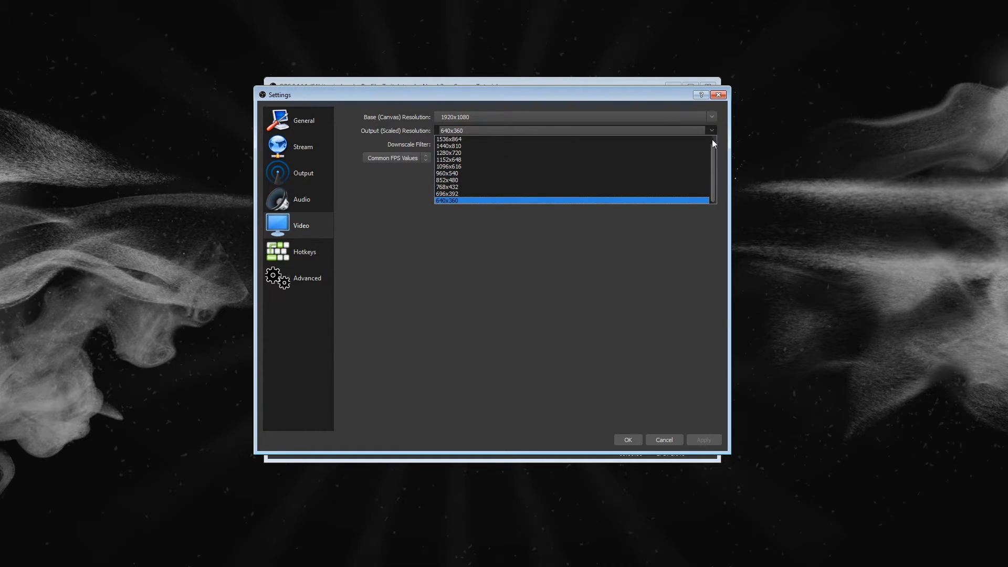
scroll(712, 161, "up", 1)
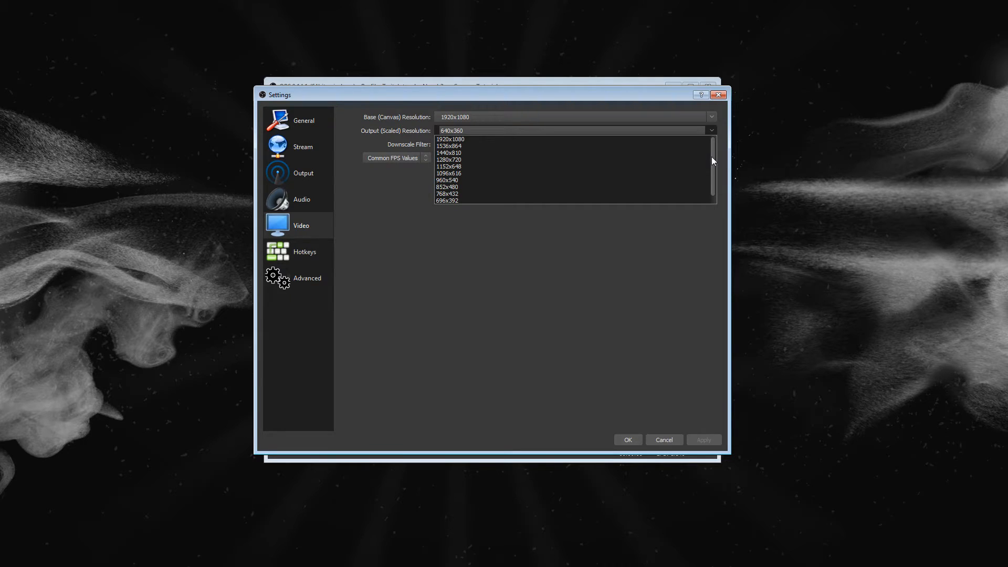
scroll(712, 198, "down", 1)
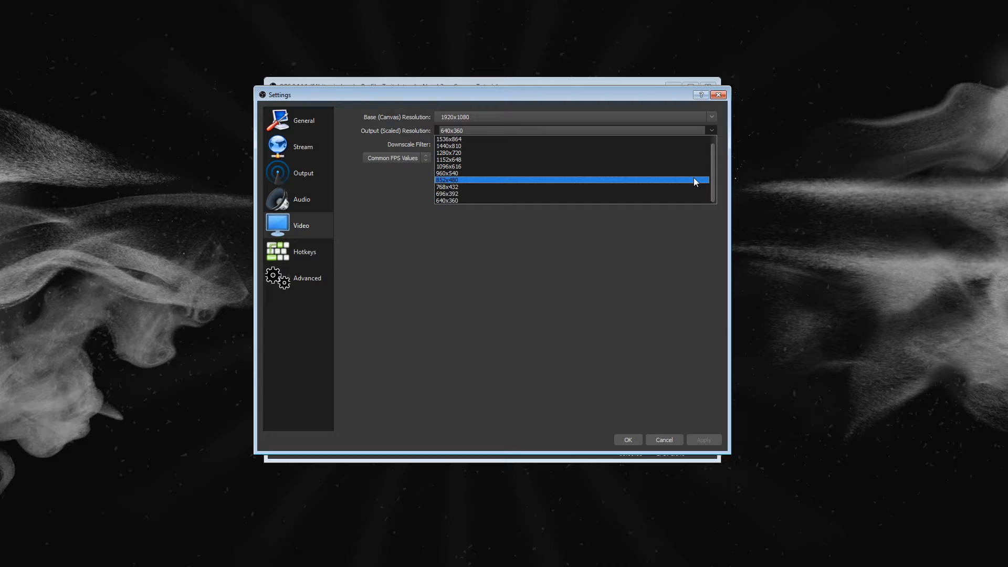
left_click(694, 181)
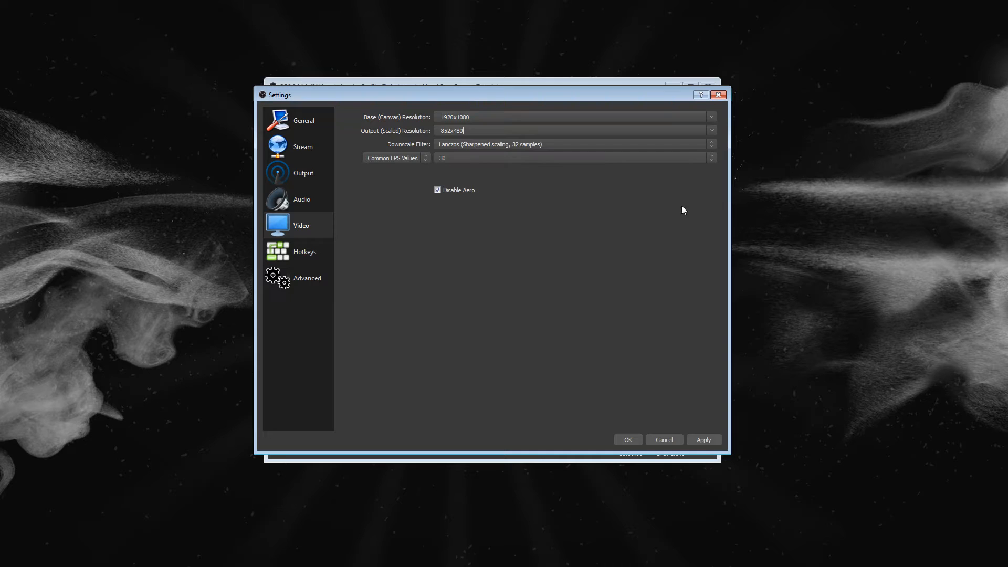
Try 960x540 as the output (scaled) resolution, and return it to 1280x720, applying the change.
left_click(712, 131)
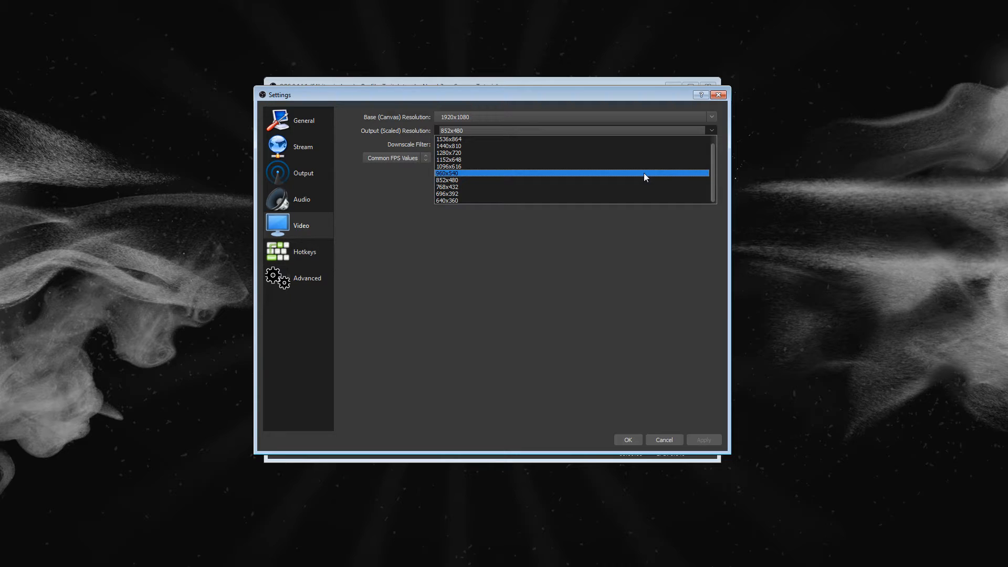
left_click(645, 174)
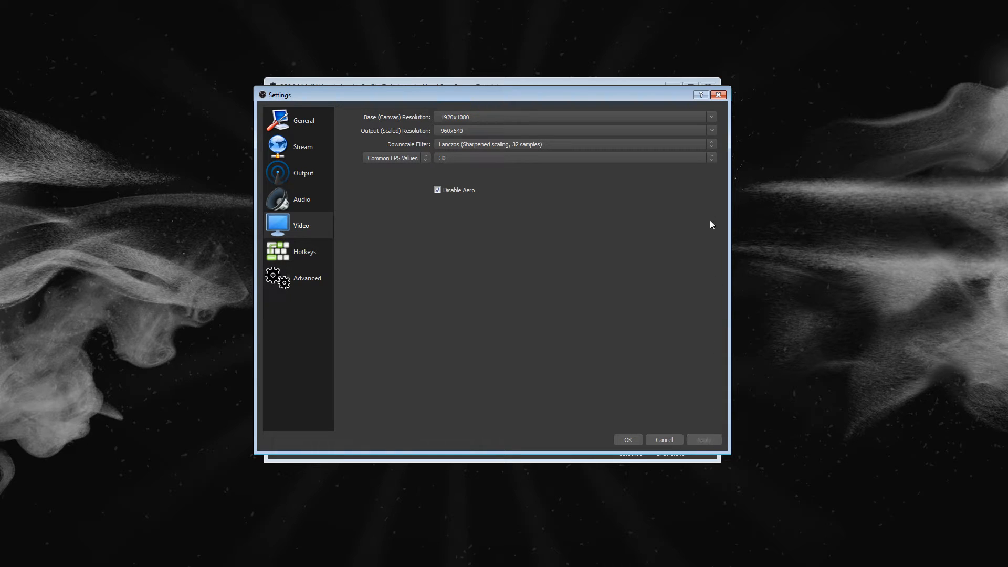
left_click(713, 131)
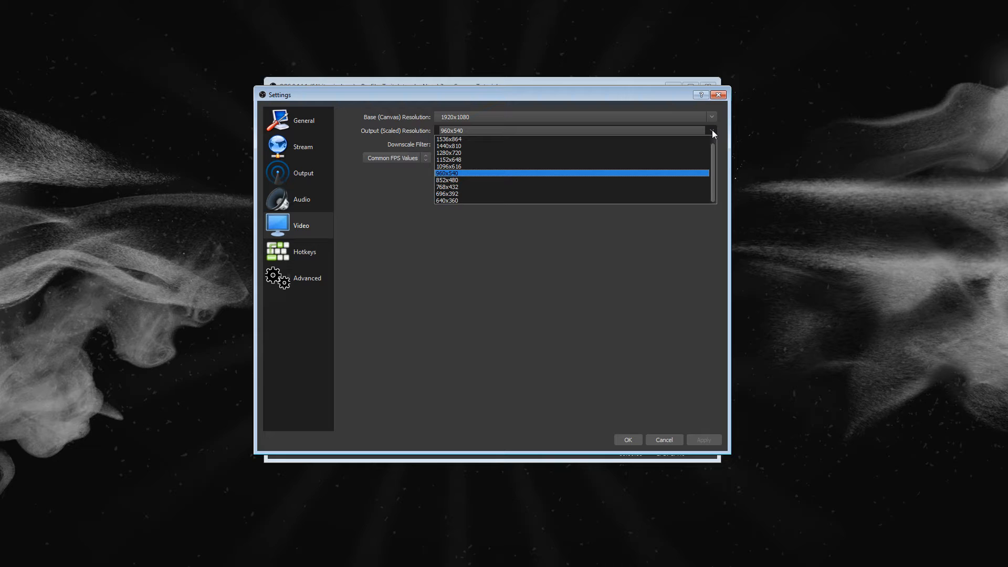
left_click(681, 153)
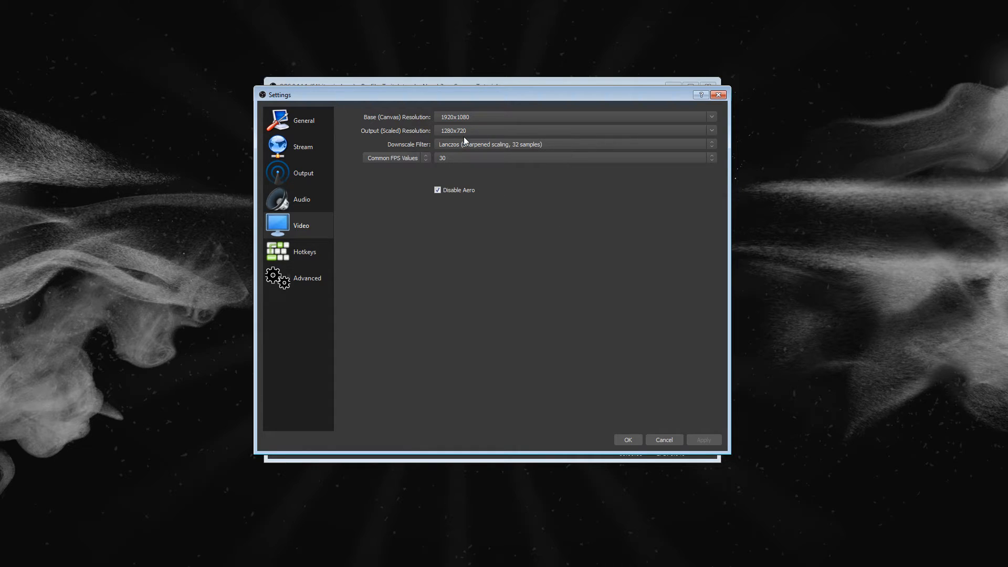
Examine the streaming bitrate and custom buffer size in the output settings, and glance at the recording settings.
left_click(301, 177)
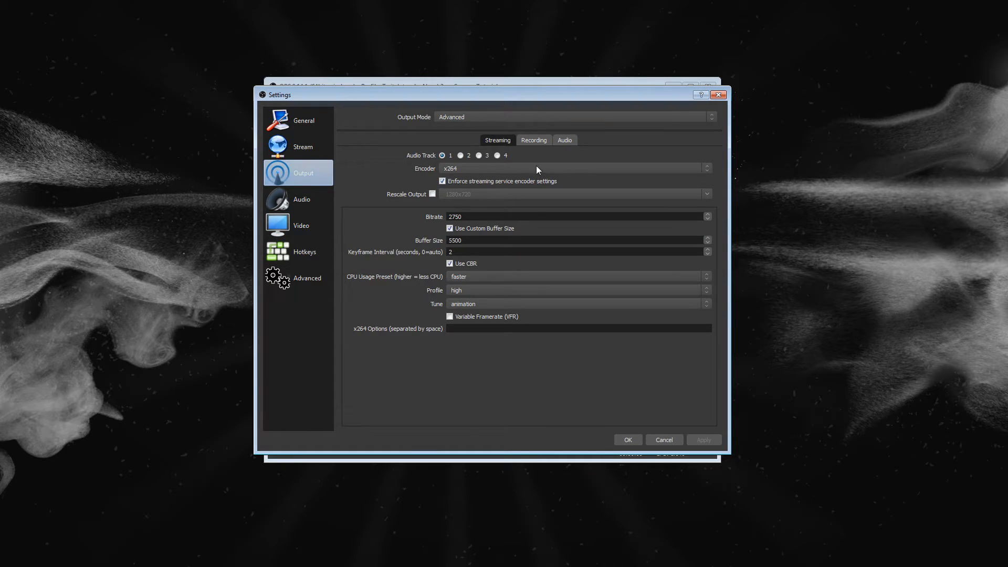
left_click_drag(467, 216, 436, 216)
left_click(472, 217)
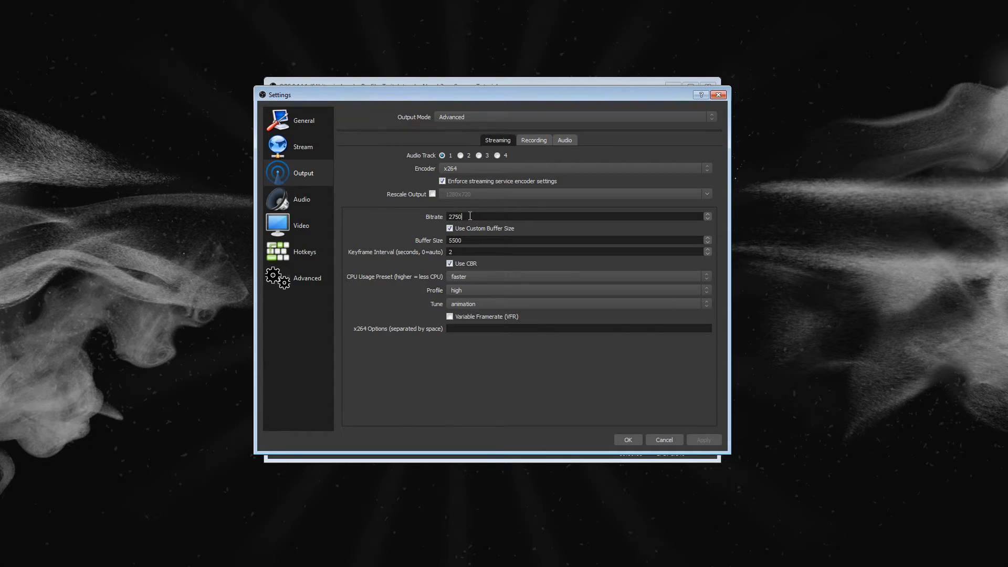
left_click_drag(469, 216, 417, 210)
left_click(471, 214)
left_click(472, 219)
double_click(469, 217)
left_click(472, 217)
double_click(461, 216)
left_click(472, 219)
double_click(481, 240)
left_click(469, 242)
double_click(479, 240)
left_click(477, 240)
double_click(472, 241)
left_click(468, 240)
double_click(474, 218)
left_click_drag(478, 214, 409, 216)
left_click(536, 141)
left_click(497, 141)
Look through the audio, video, hotkeys, advanced and output settings, and confirm and close the settings.
left_click(307, 190)
left_click(310, 228)
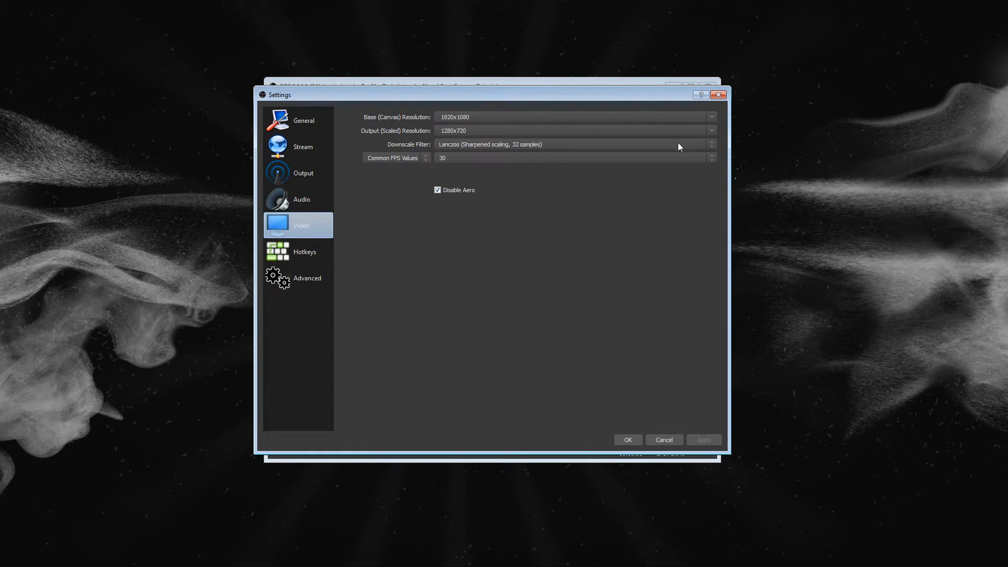
left_click(305, 259)
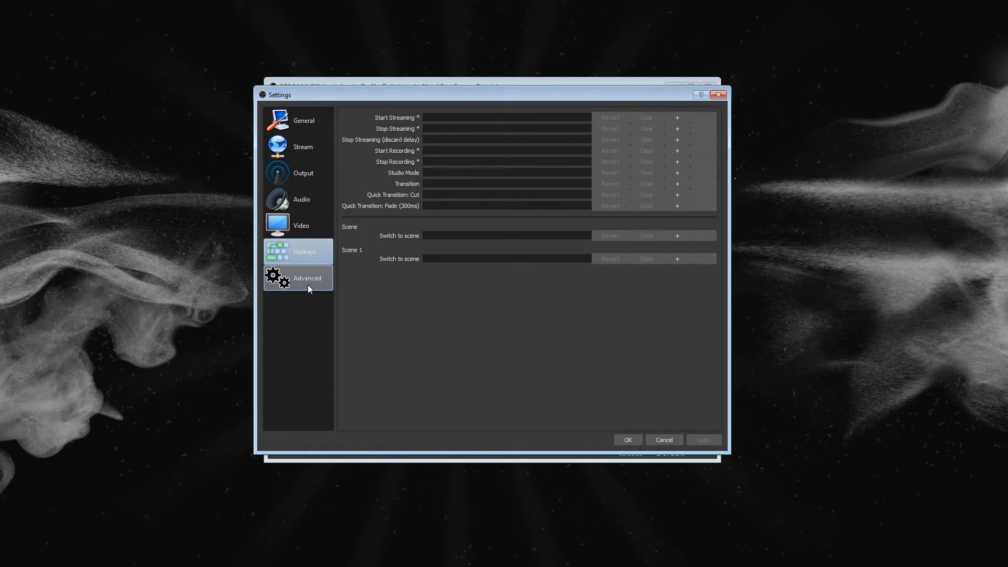
left_click(309, 285)
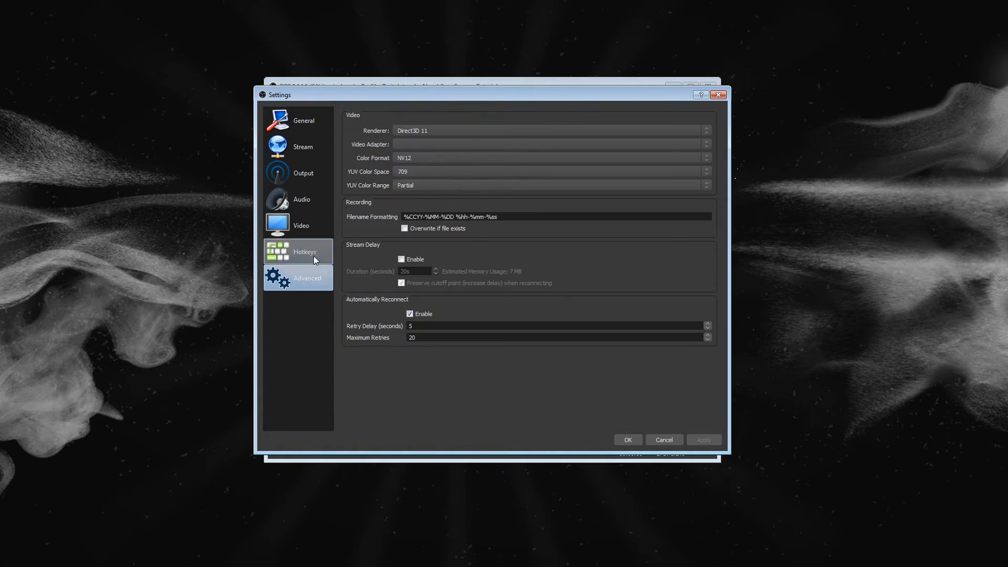
left_click(323, 202)
left_click(312, 173)
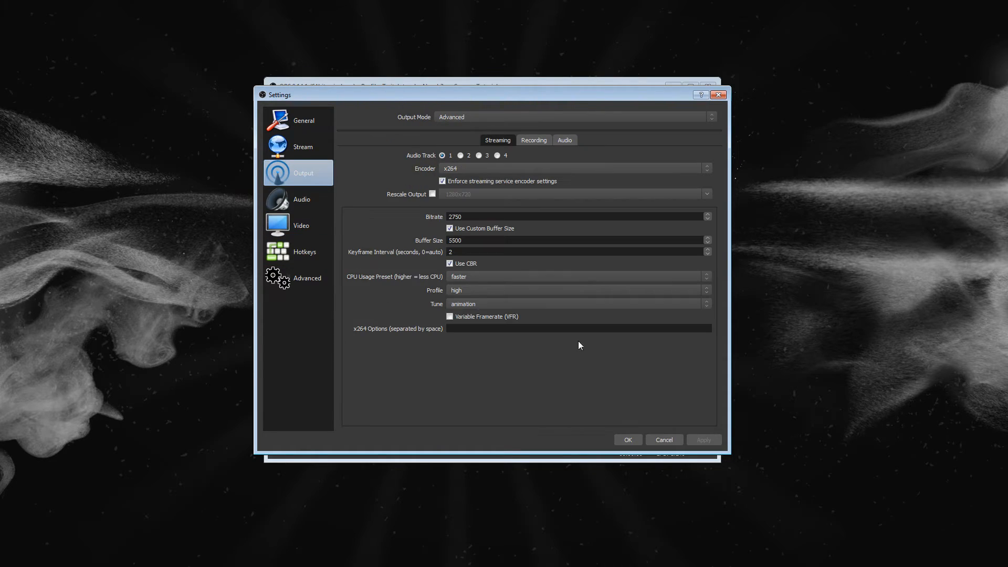
left_click(629, 440)
Add an Image source showing the Mario level screenshot to the scene, and enlarge it to fill the whole canvas.
left_click(367, 436)
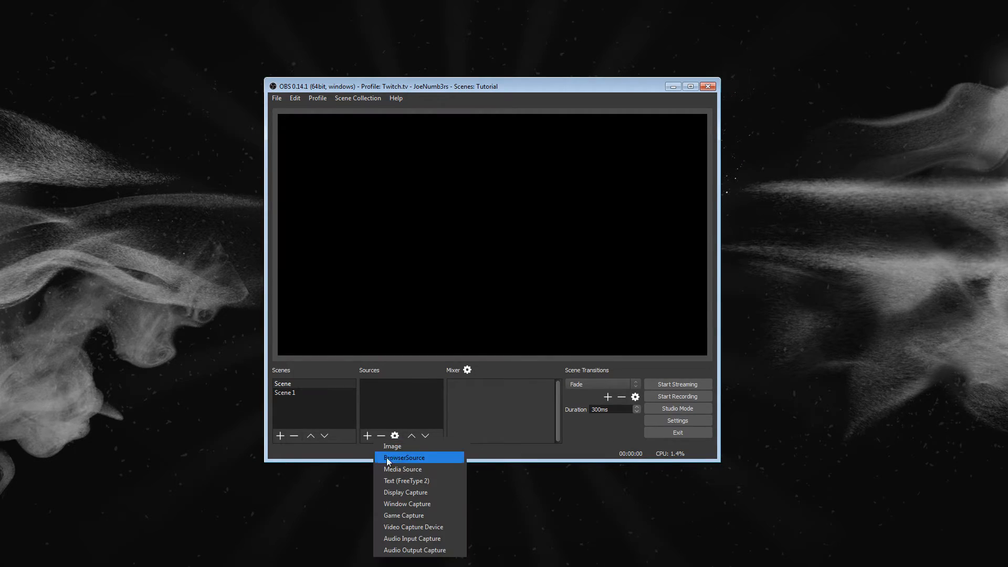
left_click(408, 448)
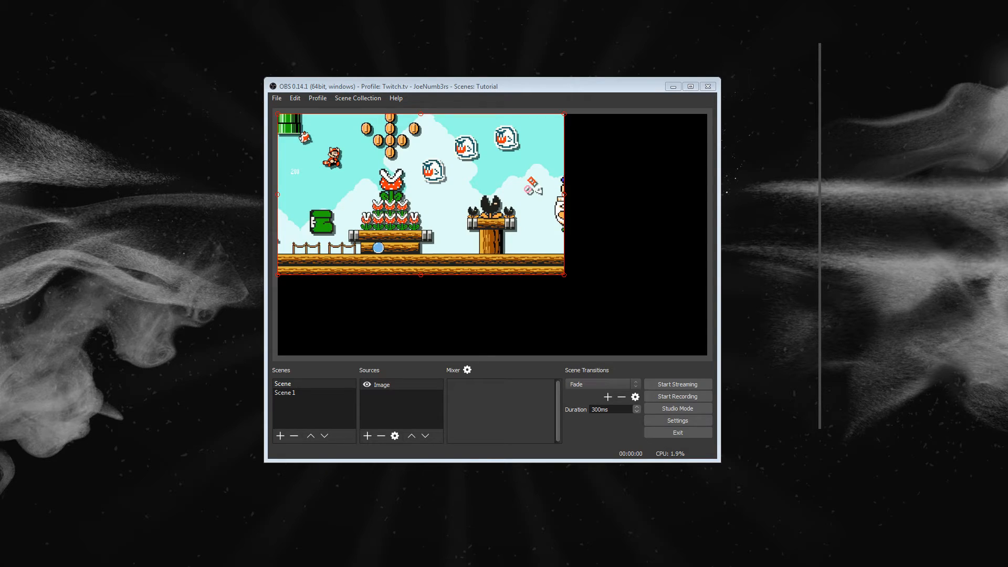
left_click(564, 279)
left_click(541, 256)
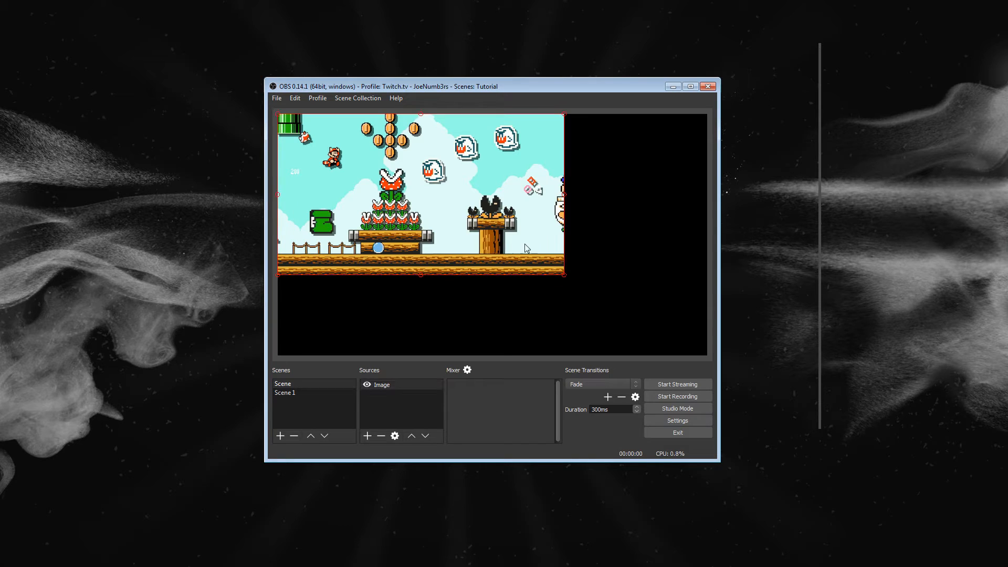
left_click_drag(564, 278, 695, 355)
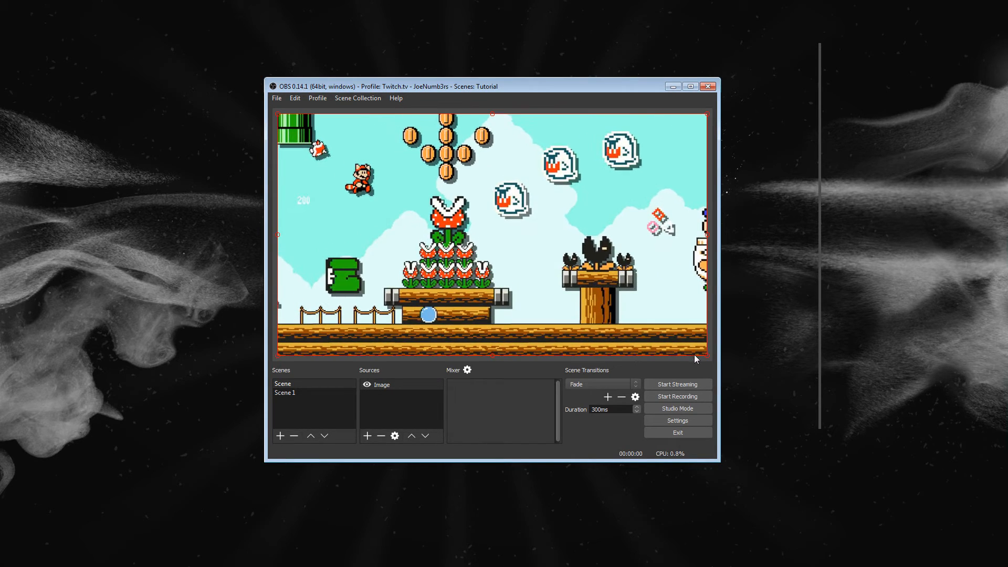
mouse_move(492, 359)
left_mouse_down()
mouse_move(493, 119)
mouse_move(492, 362)
left_mouse_up()
Open the filters of the Image source and add a Crop effect filter with its default name.
right_click(391, 387)
left_click(400, 490)
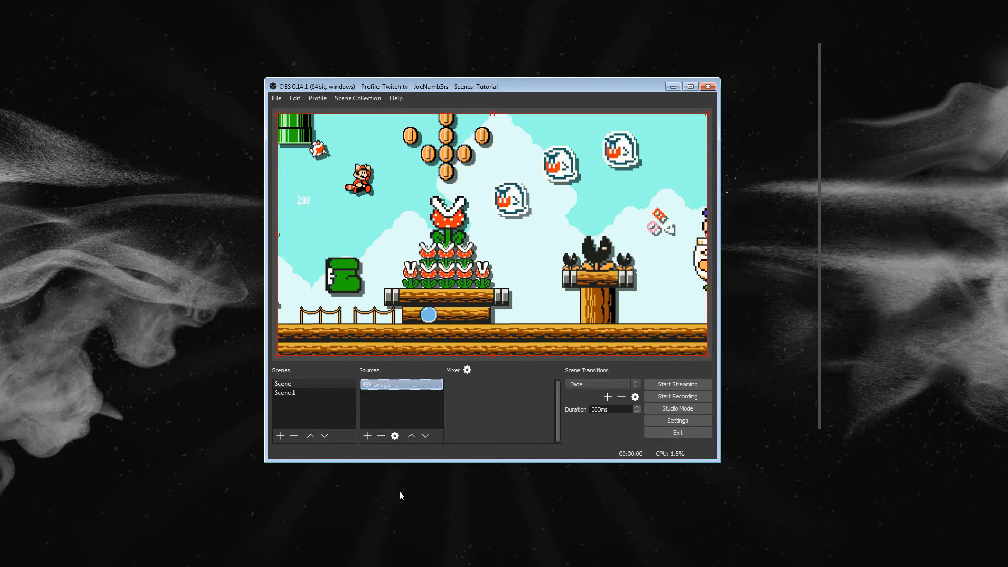
left_click(279, 456)
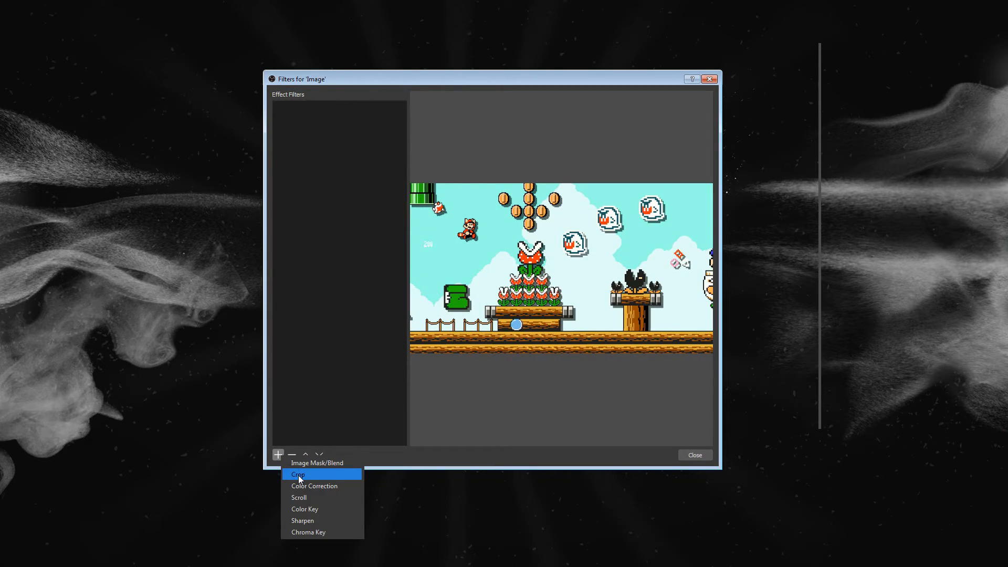
left_click(298, 474)
left_click(471, 292)
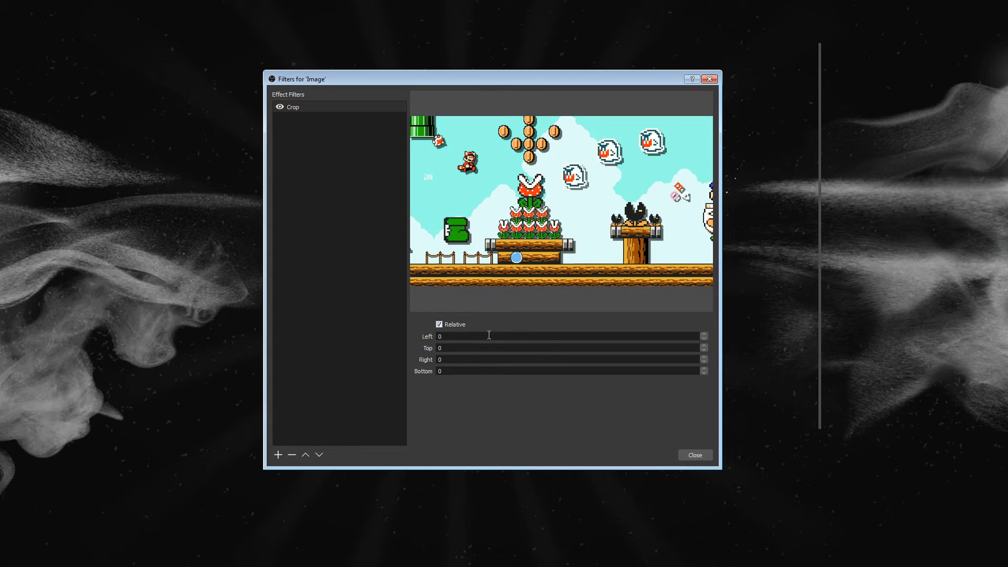
Close the Image source's filters and try resizing the image on the canvas by its bottom and right edges.
left_click(692, 458)
right_click(402, 300)
left_click(519, 210)
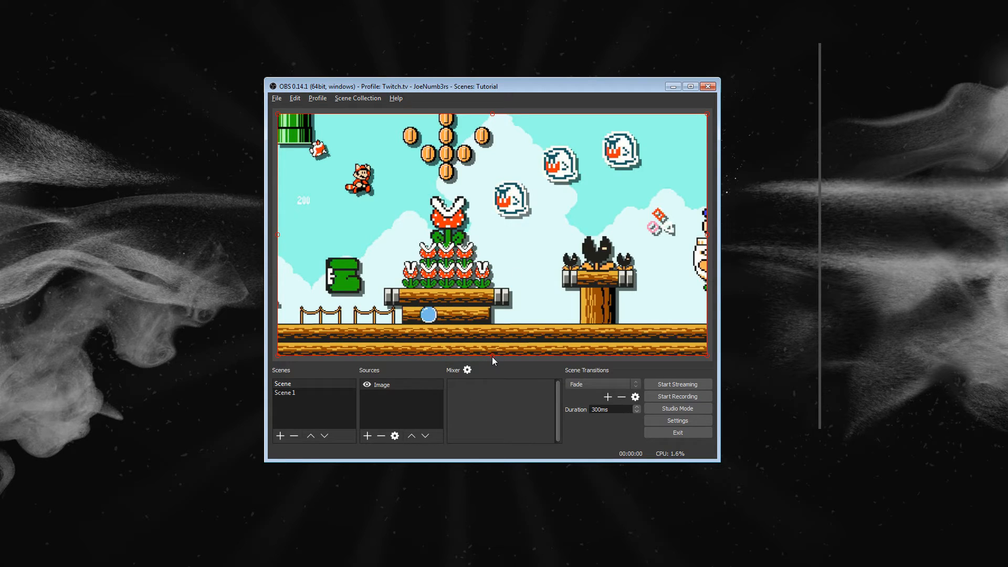
mouse_move(493, 357)
left_mouse_down()
mouse_move(491, 345)
mouse_move(493, 357)
left_mouse_up()
left_click_drag(708, 240, 812, 236)
mouse_move(585, 84)
left_mouse_down()
mouse_move(740, 37)
mouse_move(609, 119)
mouse_move(605, 66)
mouse_move(594, 77)
left_mouse_up()
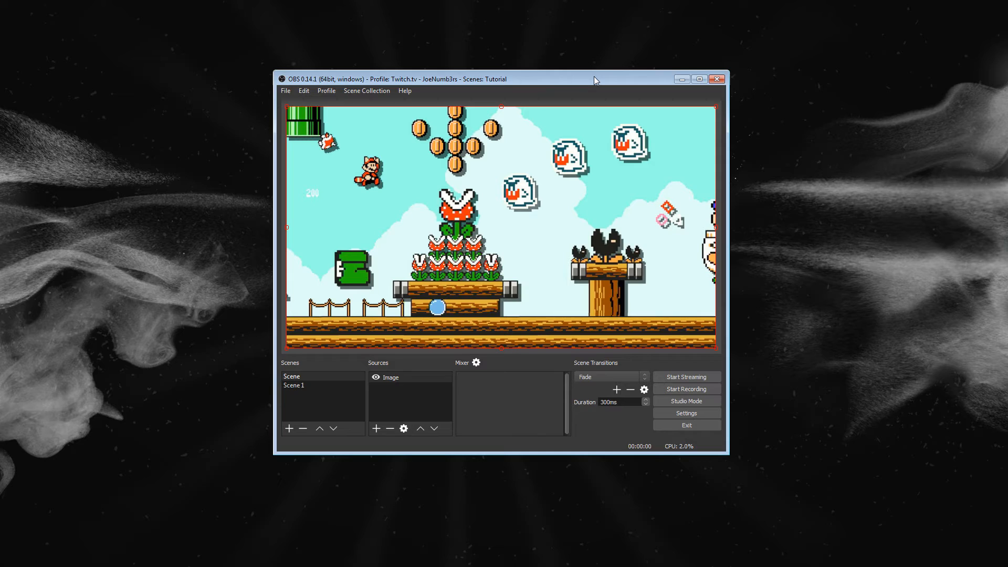
left_click(534, 104)
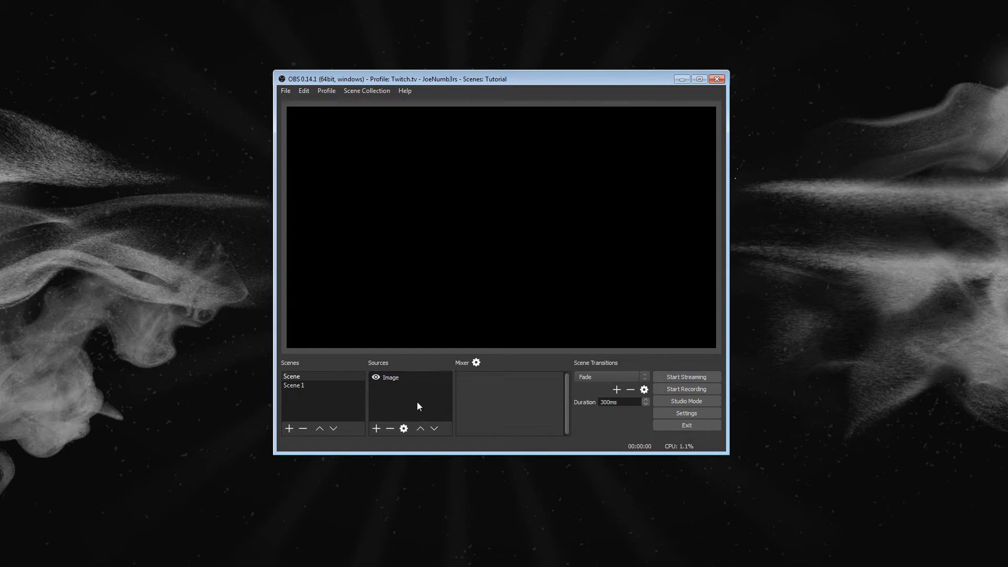
Assign the microphone as the first Mic/Auxiliary Audio Device in the audio settings, and apply and confirm the settings.
left_click(687, 414)
left_click(336, 191)
left_click(471, 163)
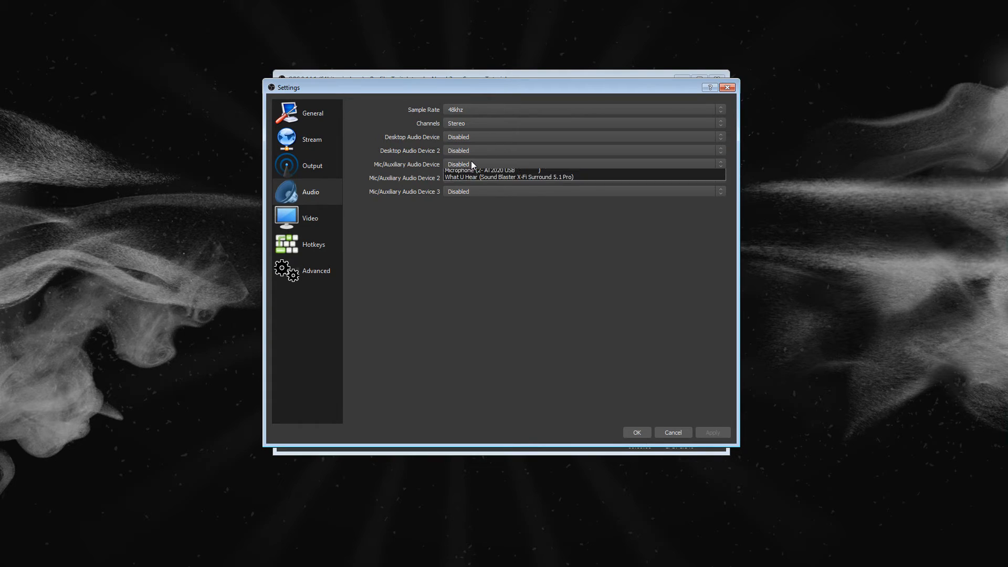
left_click(476, 187)
left_click(719, 433)
left_click(636, 433)
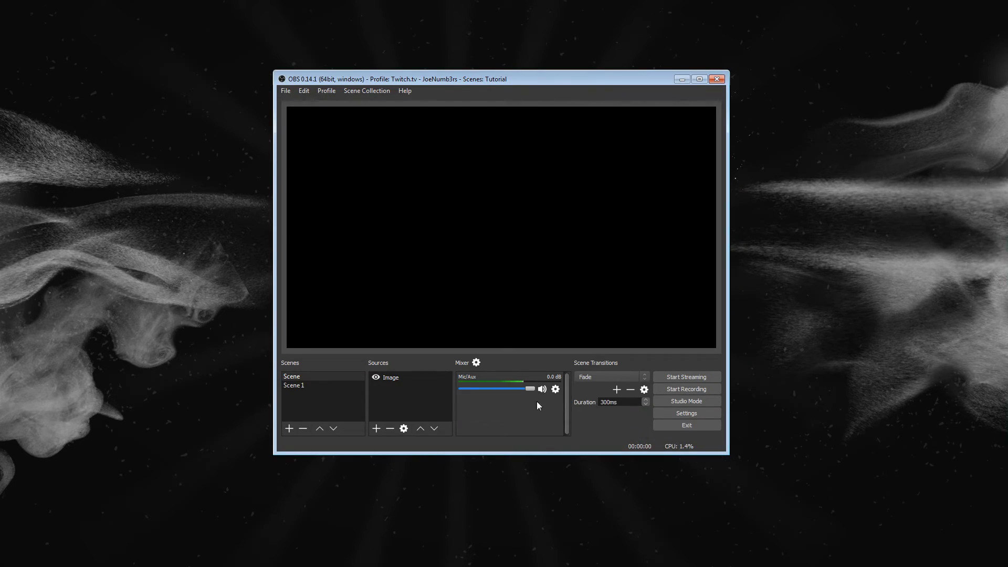
left_click(556, 391)
left_click(578, 396)
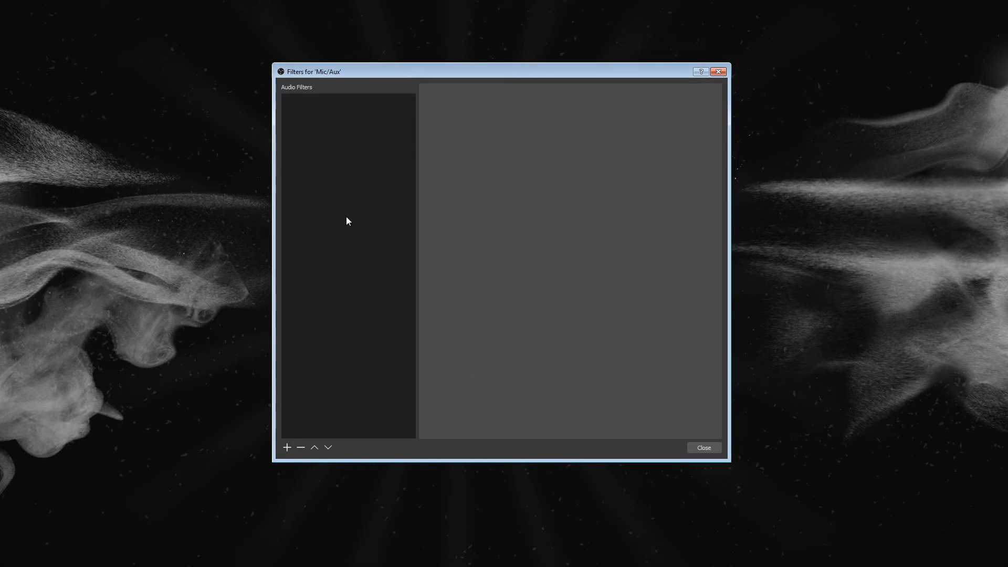
left_click(703, 447)
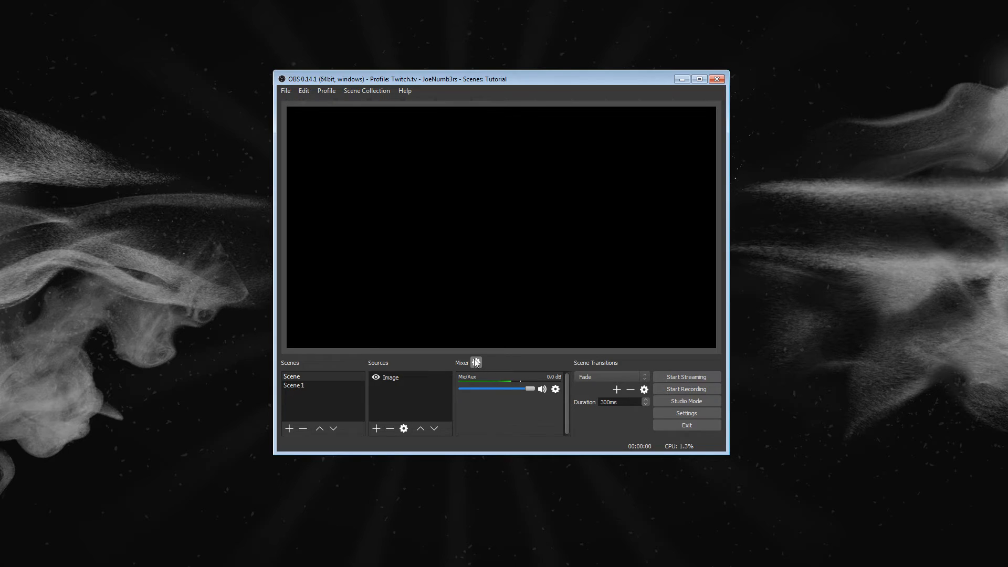
Open the filters of the Mic/Aux audio source and add a Noise Gate filter with its default name.
left_click(553, 390)
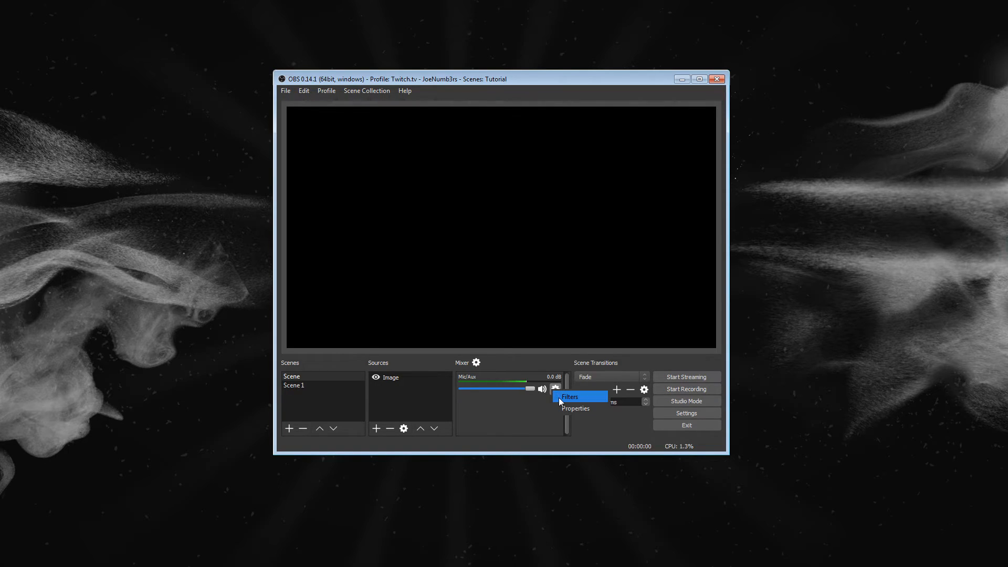
left_click(559, 398)
left_click(287, 448)
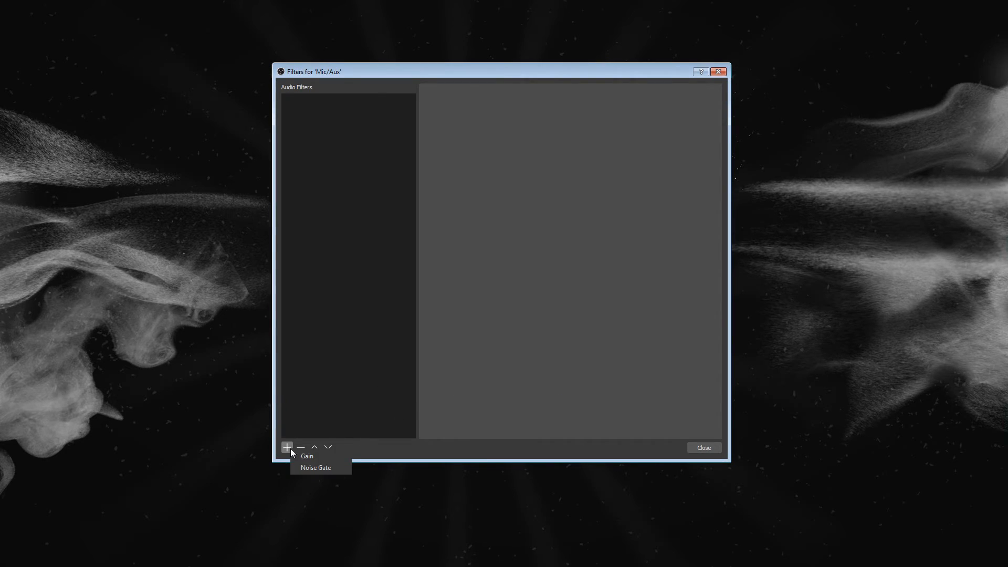
left_click(299, 468)
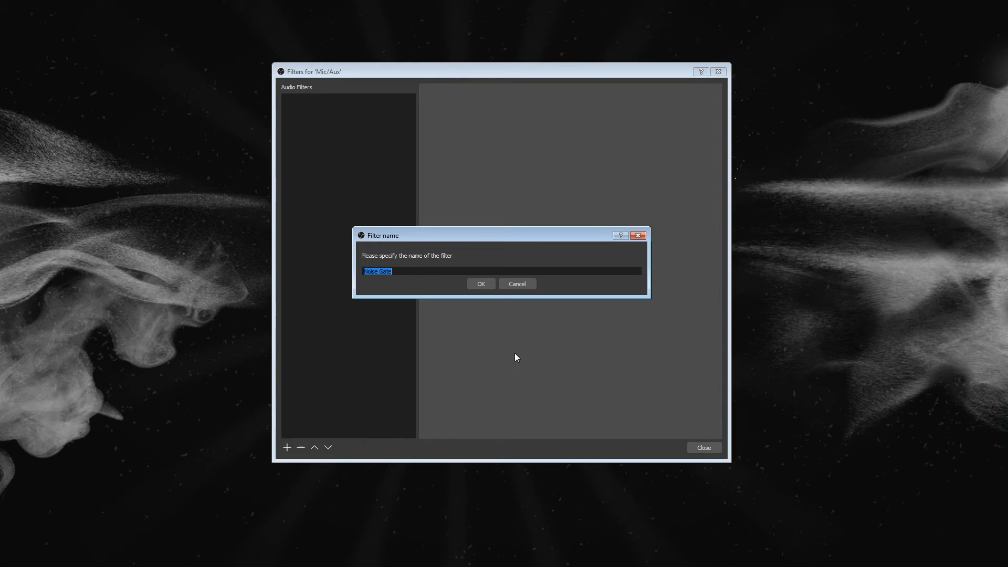
left_click(488, 285)
Set the noise gate's close threshold to -37 dB, open threshold to -33 dB, hold and release times to 25 ms, and close the filters.
left_click_drag(521, 72, 861, 87)
left_click_drag(532, 80, 370, 72)
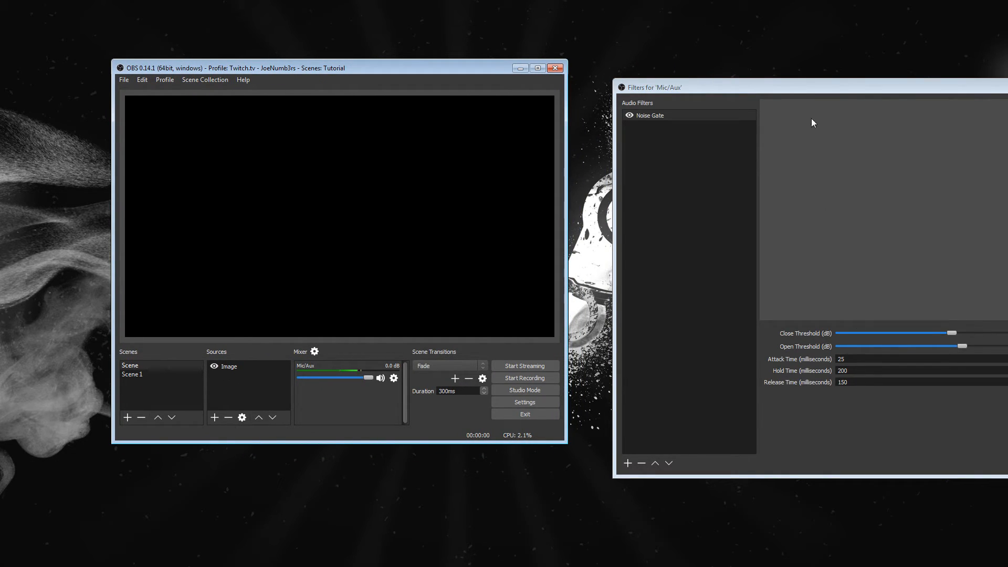
left_click_drag(806, 89, 707, 65)
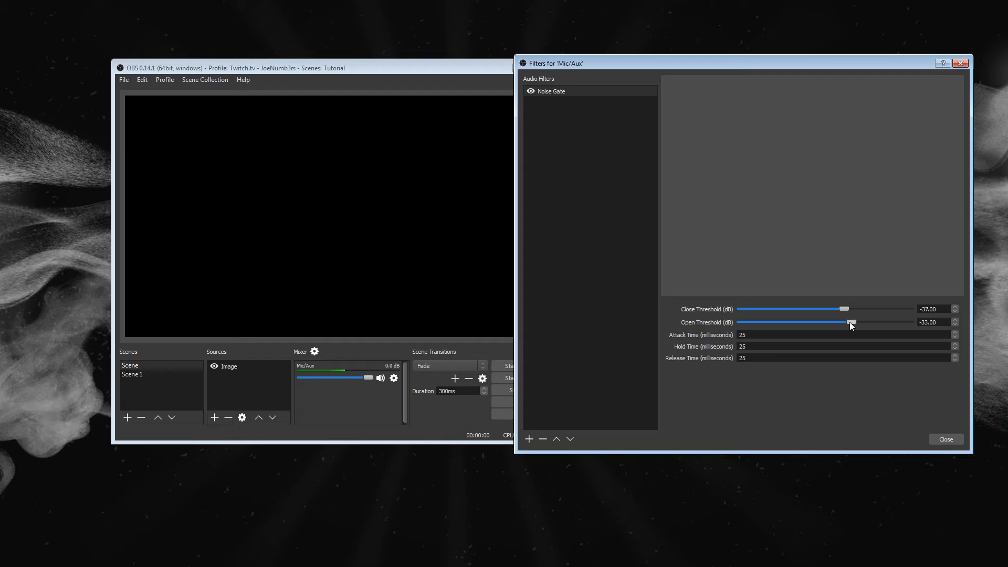
left_click(944, 439)
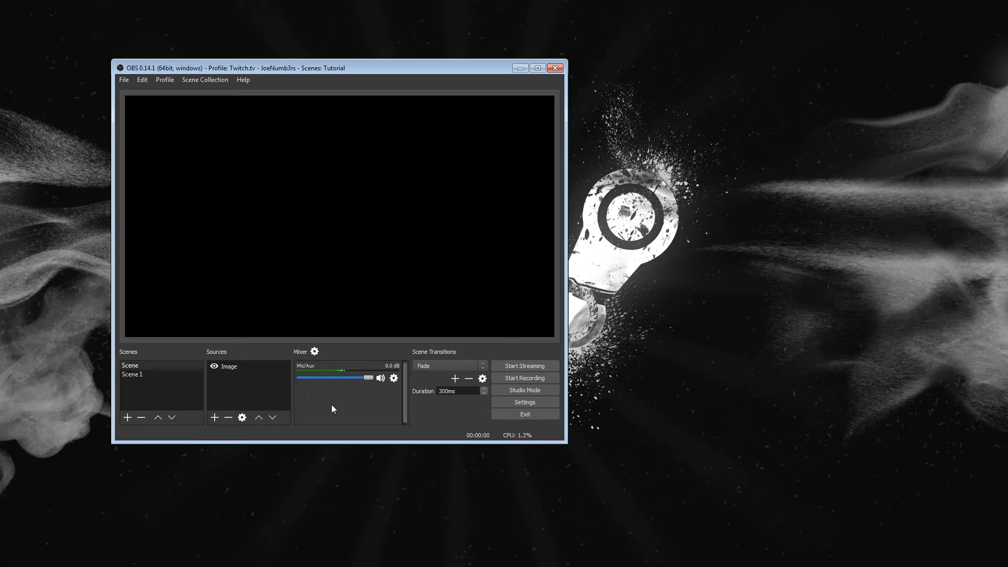
Add a new Video Capture Device source with its default name to the scene.
left_click(215, 417)
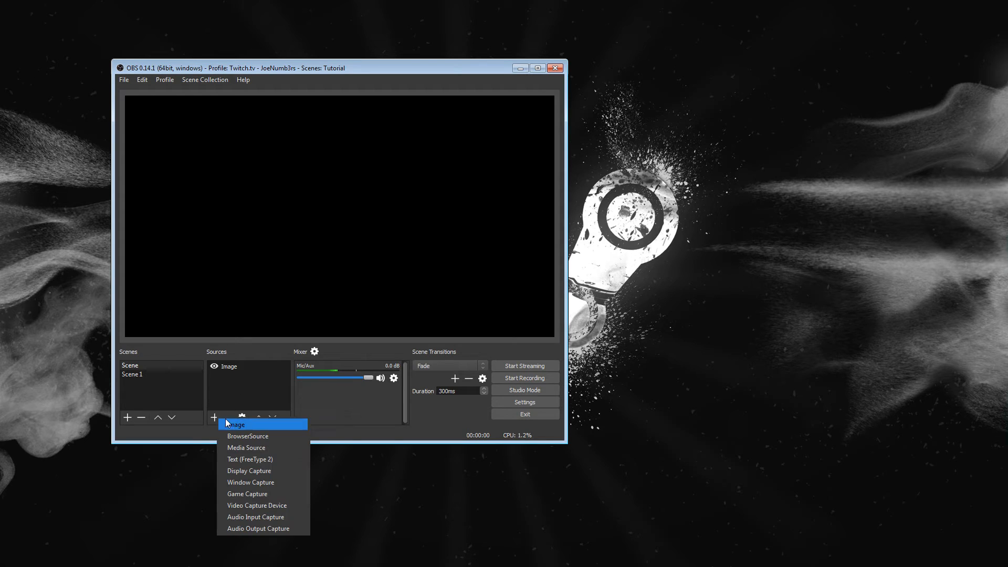
left_click(245, 506)
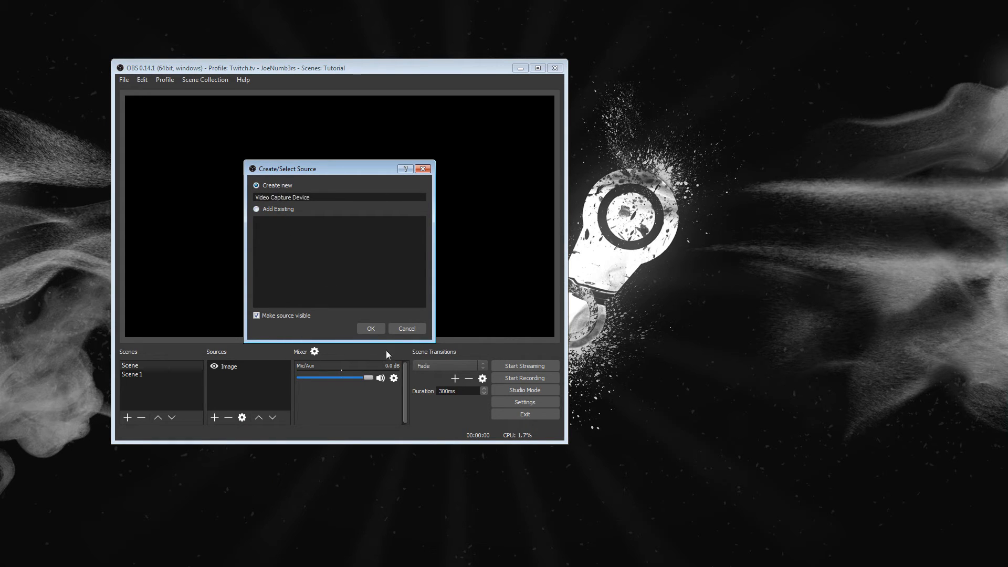
left_click(368, 329)
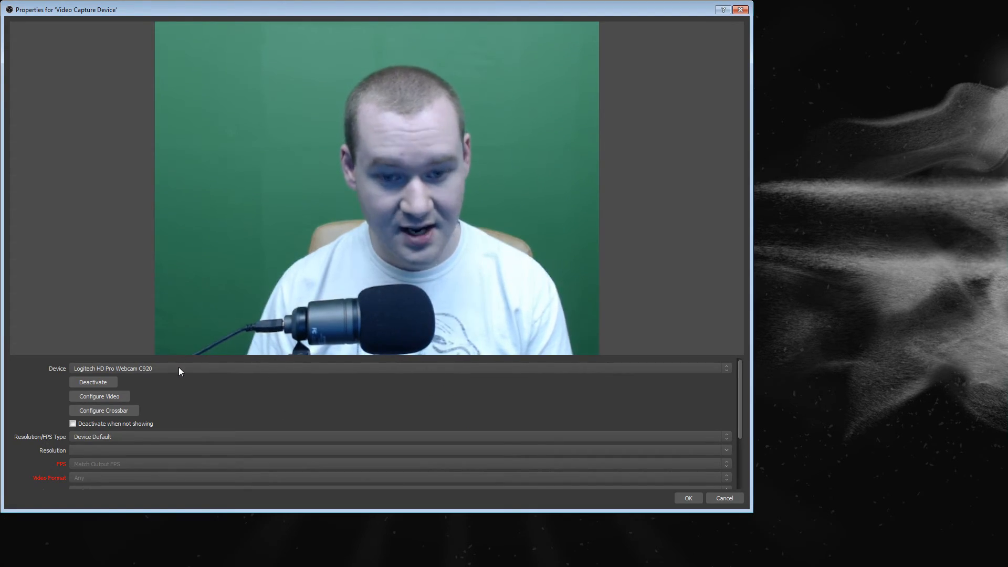
left_click(110, 381)
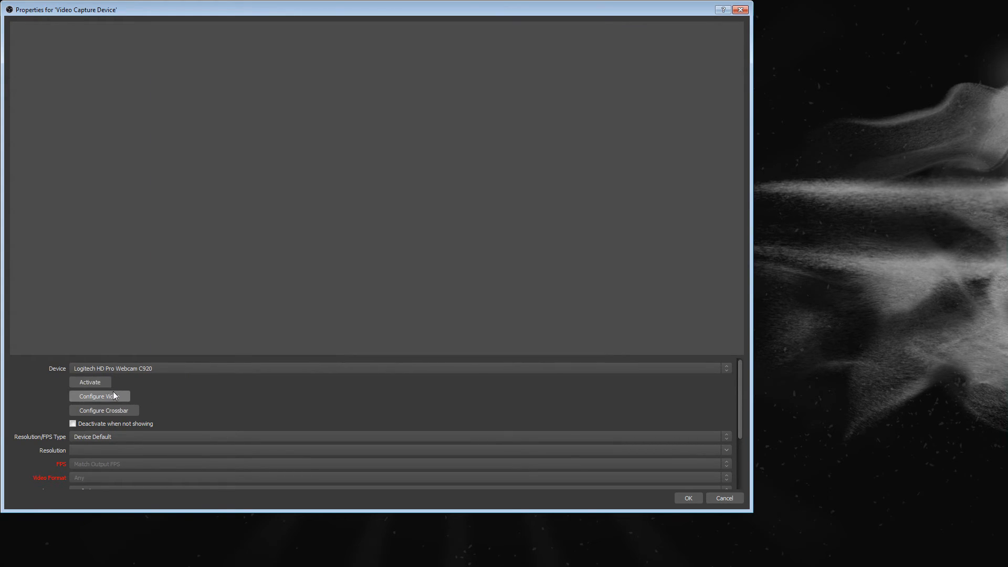
left_click(114, 398)
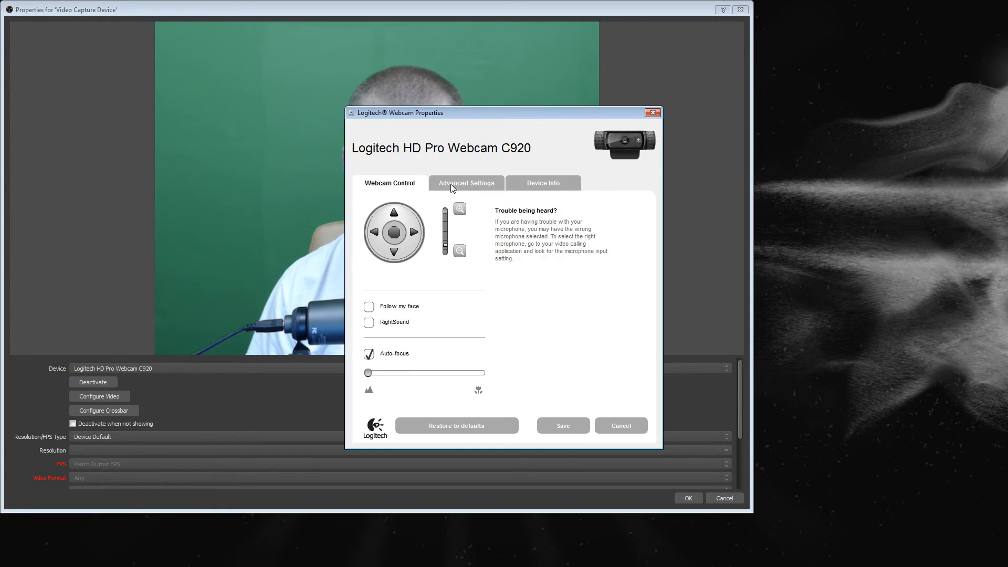
left_click(622, 425)
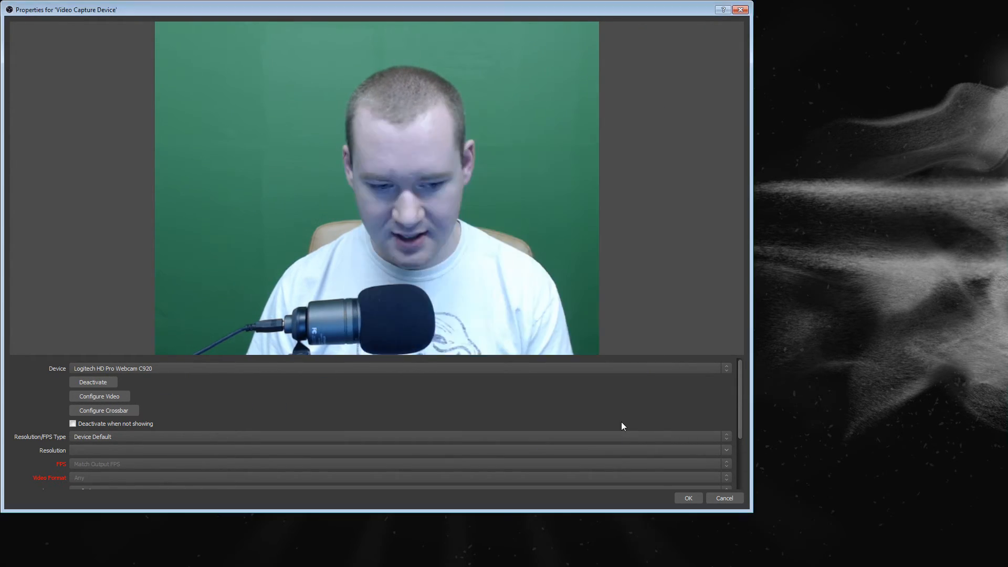
Set the webcam source's Resolution/FPS Type to Custom and its resolution to 1280x720.
left_click(727, 437)
left_click(287, 452)
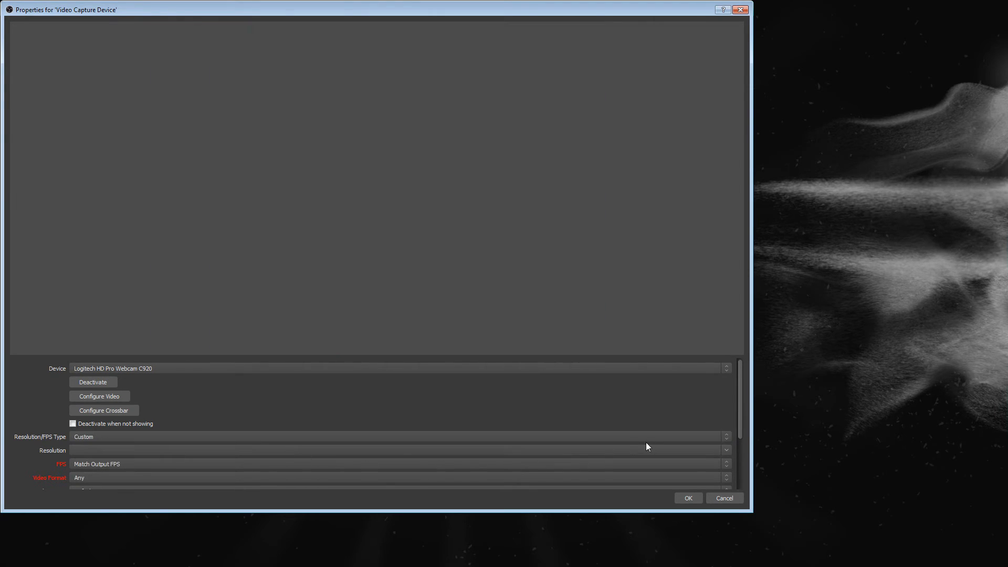
left_click(726, 450)
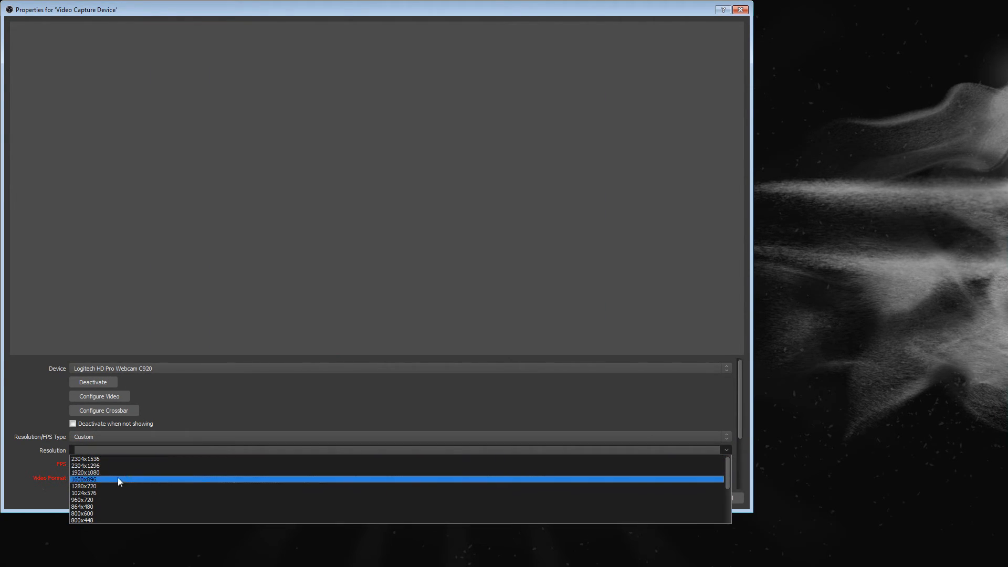
left_click(103, 487)
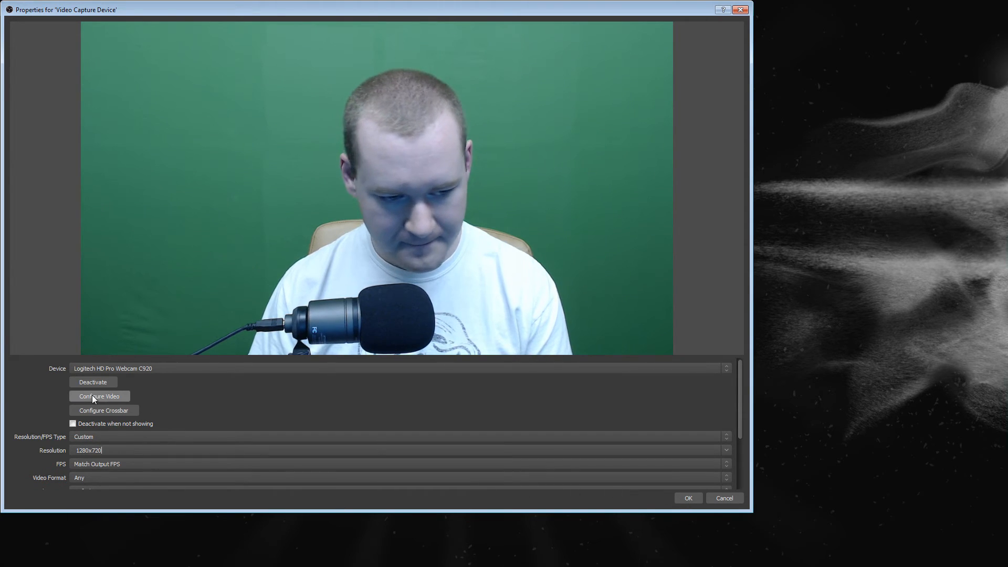
Raise the webcam's white balance to about 60% of its range in the advanced video configuration, save it, and confirm the source properties.
left_click(466, 183)
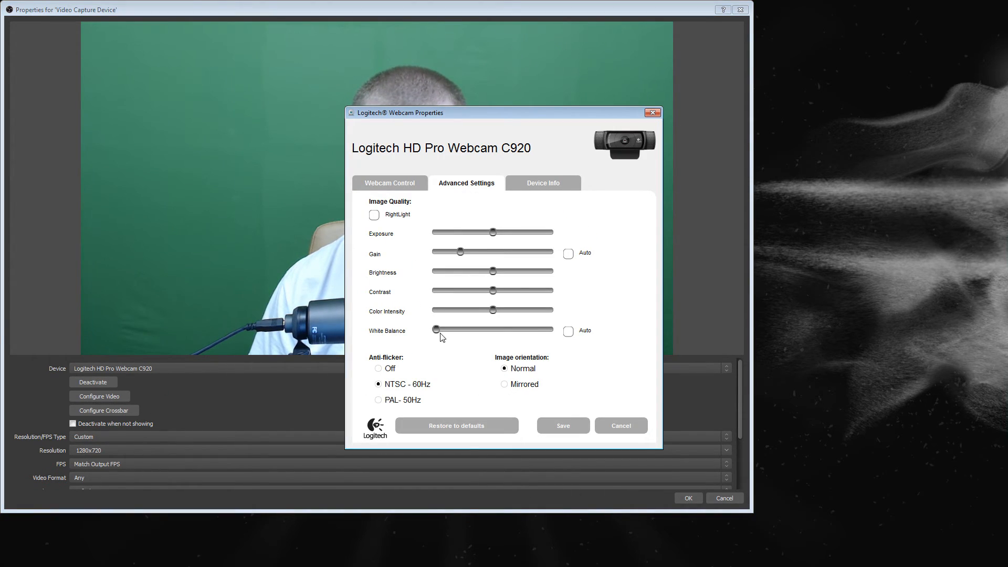
left_click_drag(439, 334, 509, 332)
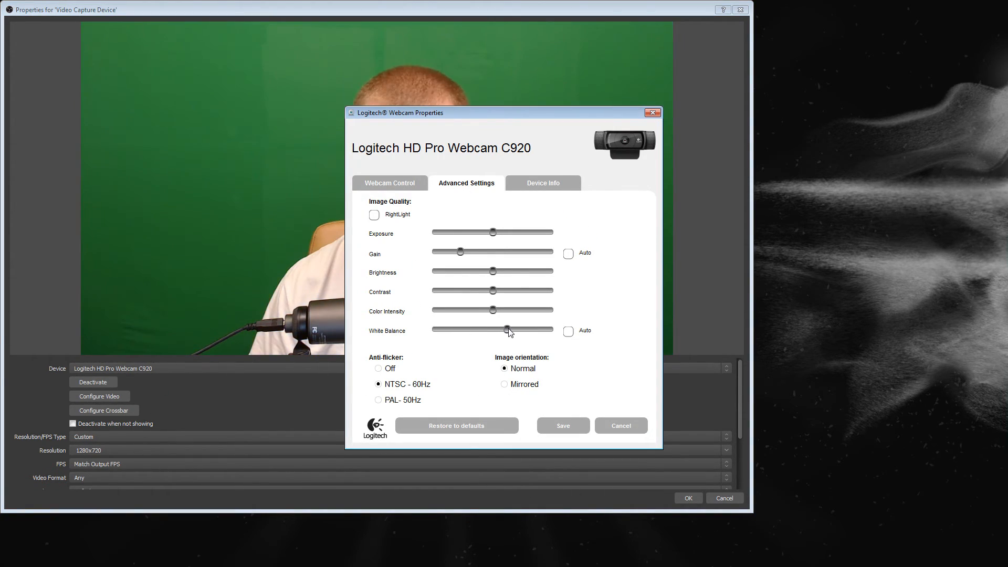
left_click(573, 430)
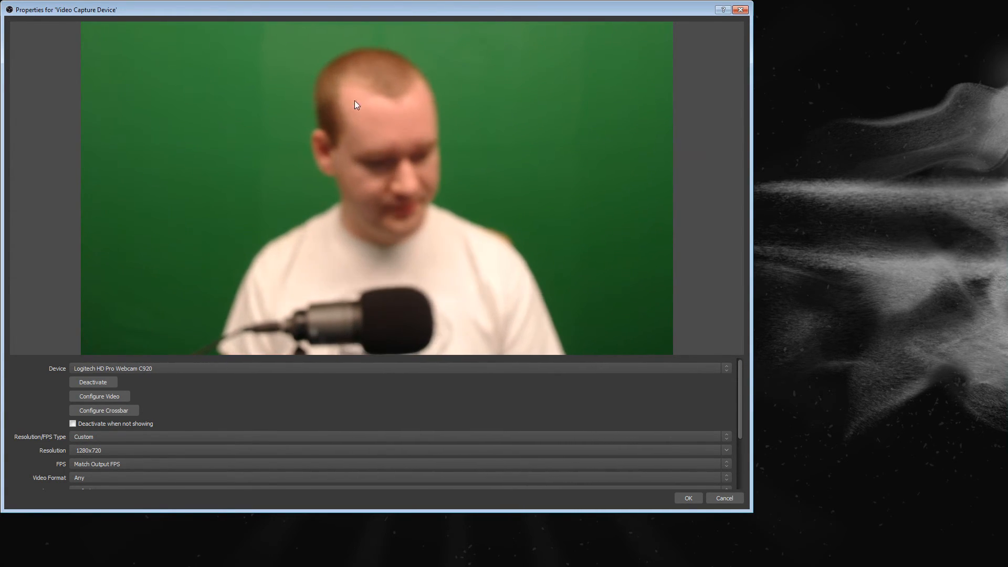
left_click(688, 498)
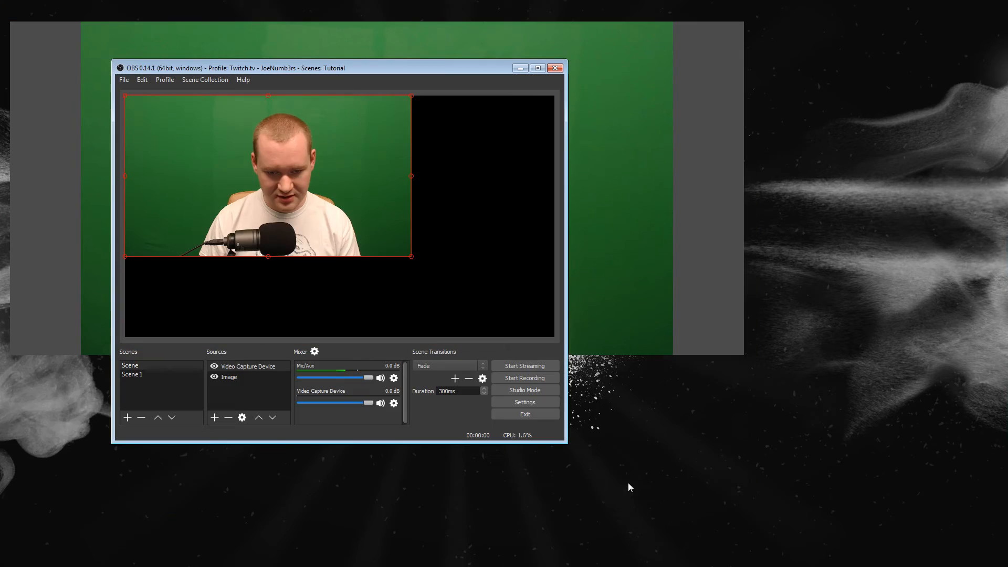
Open the filters of the Video Capture Device source and add a Chroma Key effect filter with its default name.
right_click(237, 367)
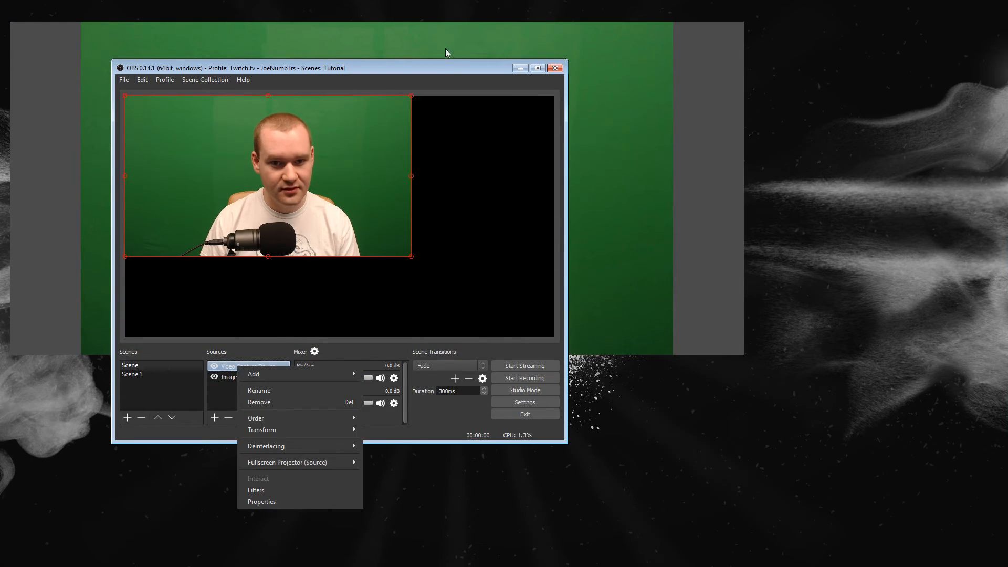
left_click(452, 68)
left_click_drag(436, 66, 567, 38)
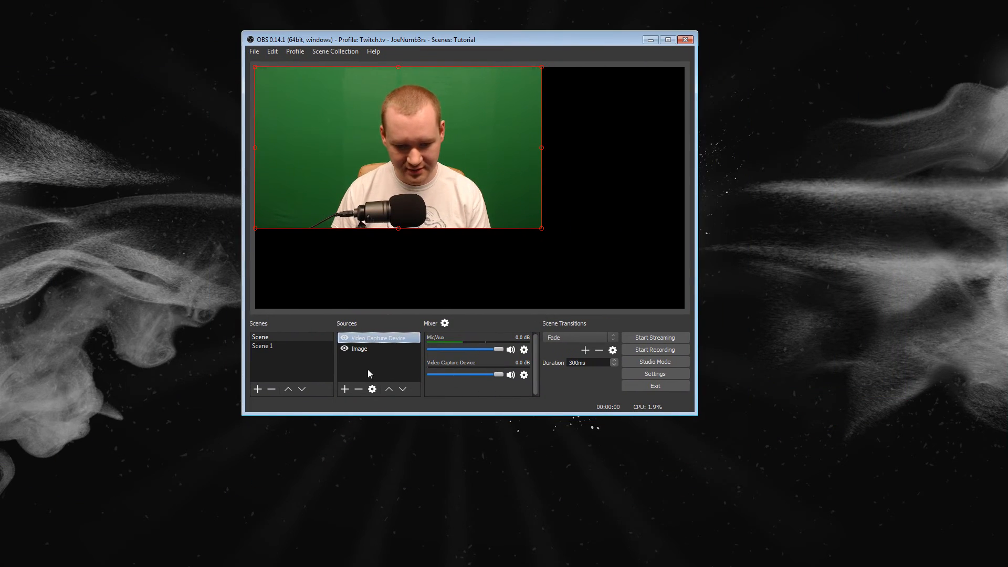
right_click(376, 341)
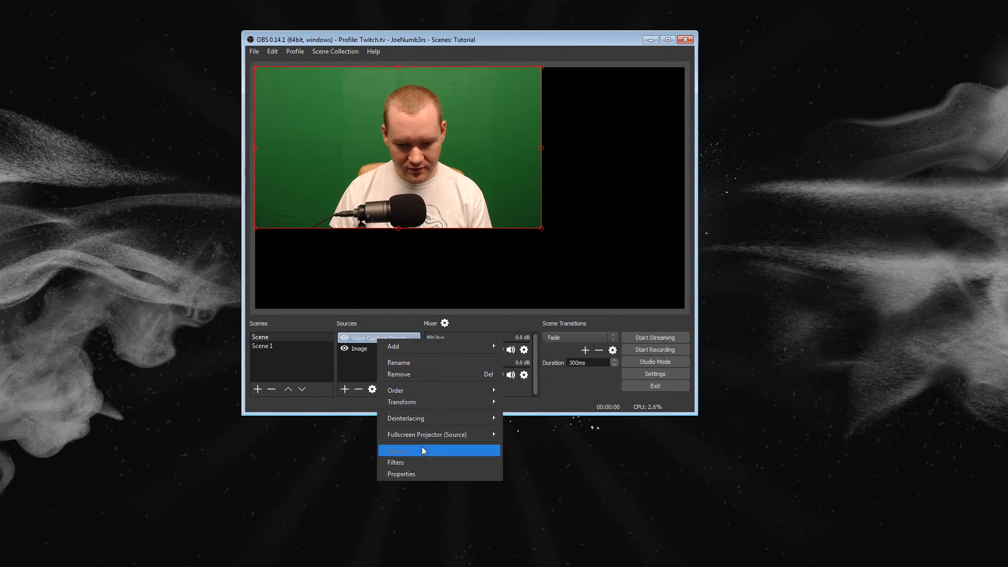
left_click(418, 462)
left_click_drag(460, 35, 421, 54)
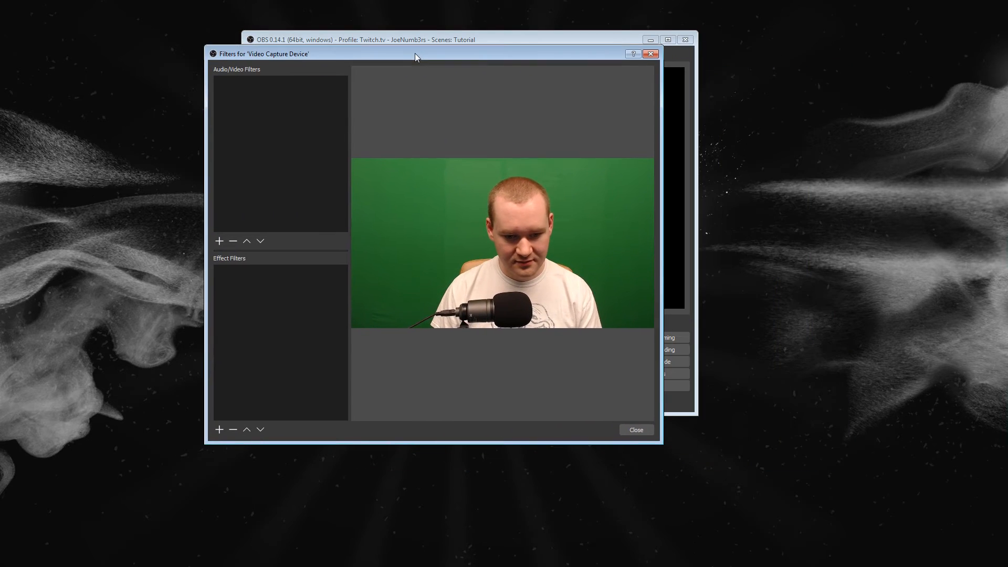
left_click(219, 429)
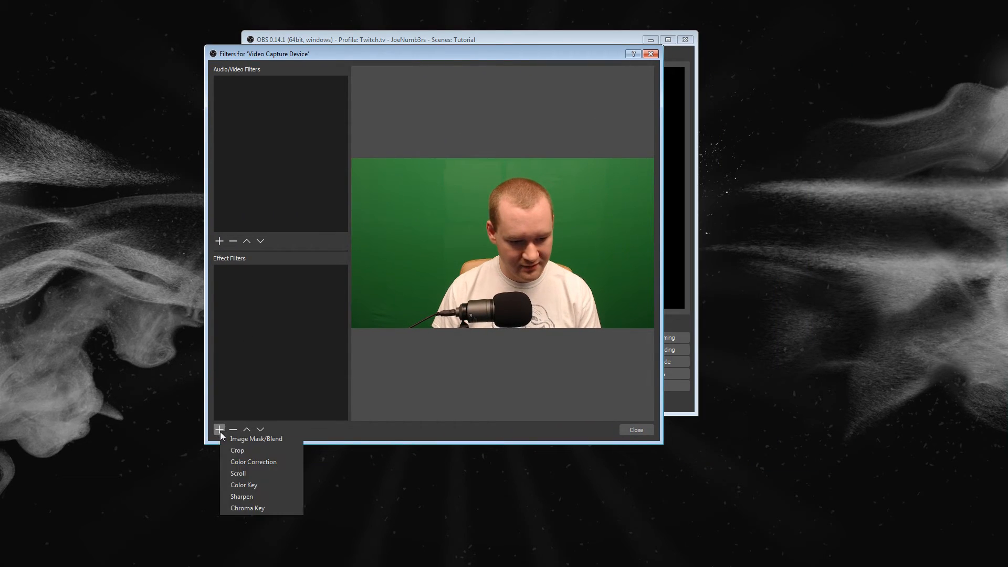
left_click(246, 507)
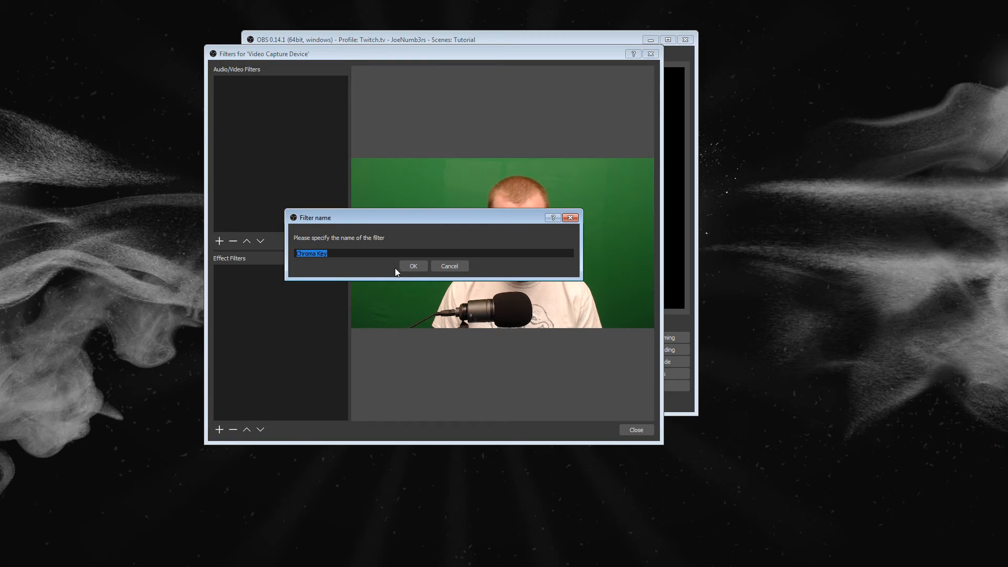
left_click(413, 267)
Enlarge the filters window and set the Chroma Key filter's key color type to Custom.
left_click_drag(505, 58, 497, 43)
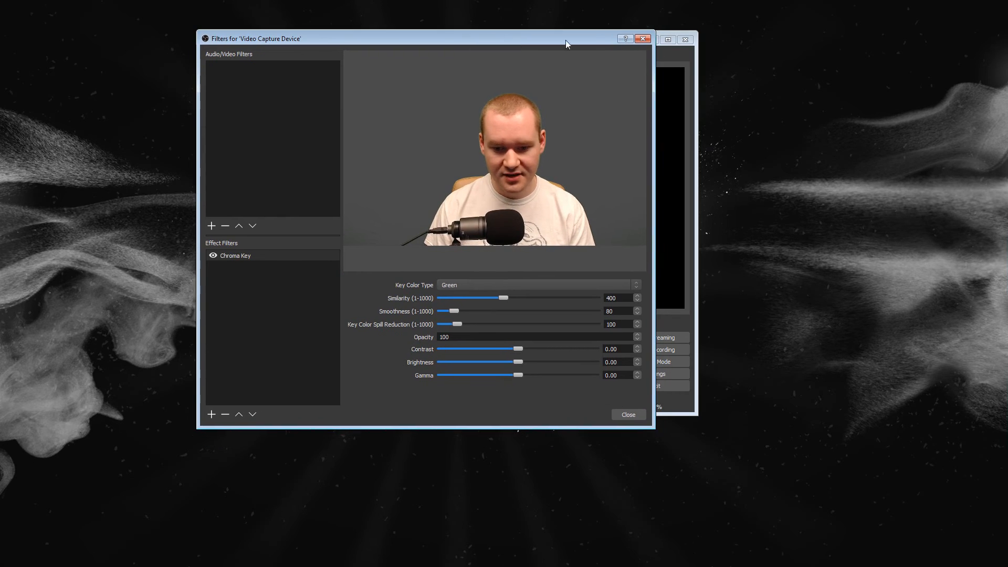
left_click_drag(654, 427, 975, 560)
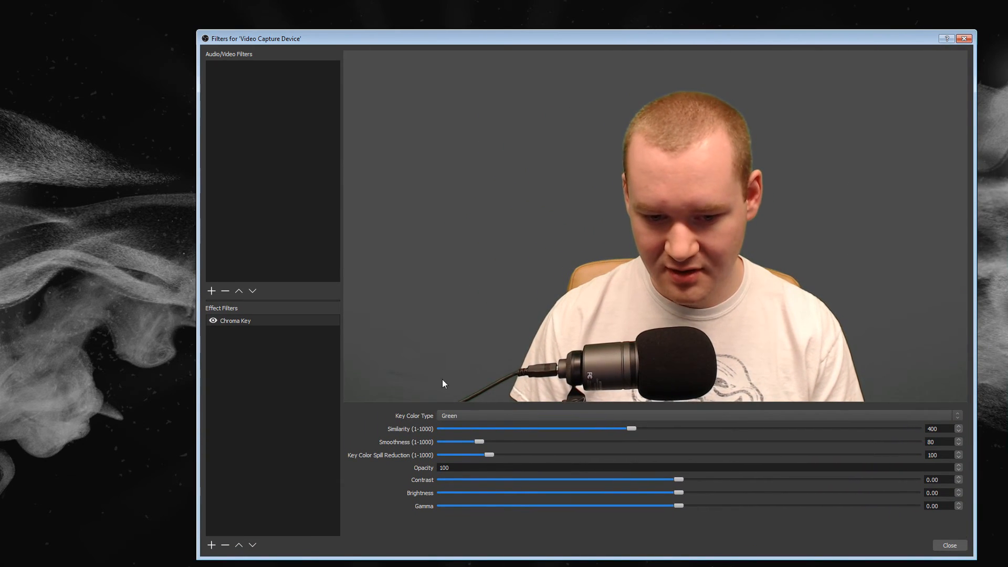
left_click(468, 417)
left_click(460, 444)
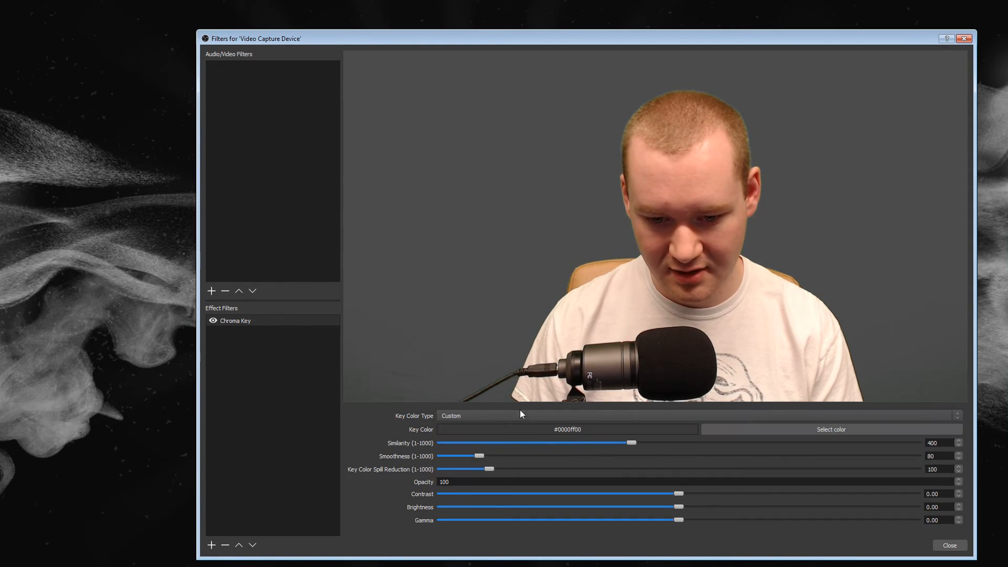
left_click(828, 430)
left_click_drag(648, 194, 276, 158)
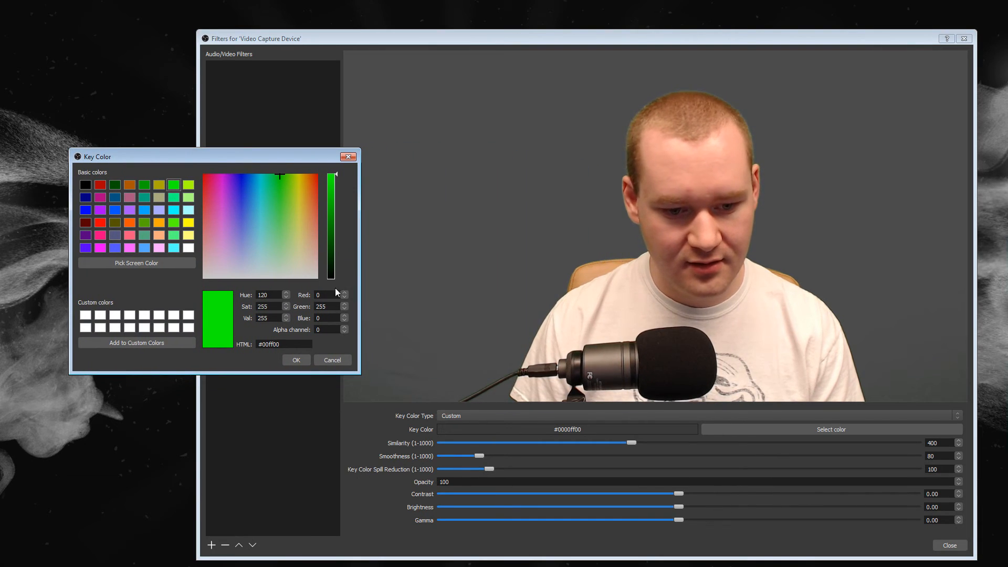
left_click(323, 360)
Disable the Chroma Key filter, sample the green backdrop in the webcam preview as key color #246323, and re-enable the filter.
left_click(212, 320)
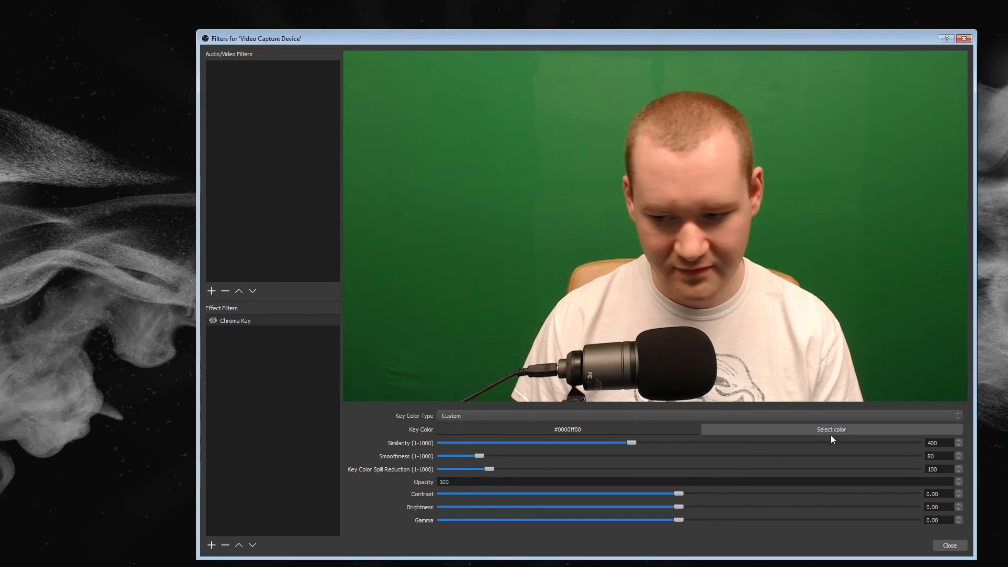
left_click(878, 430)
left_click_drag(636, 188, 268, 158)
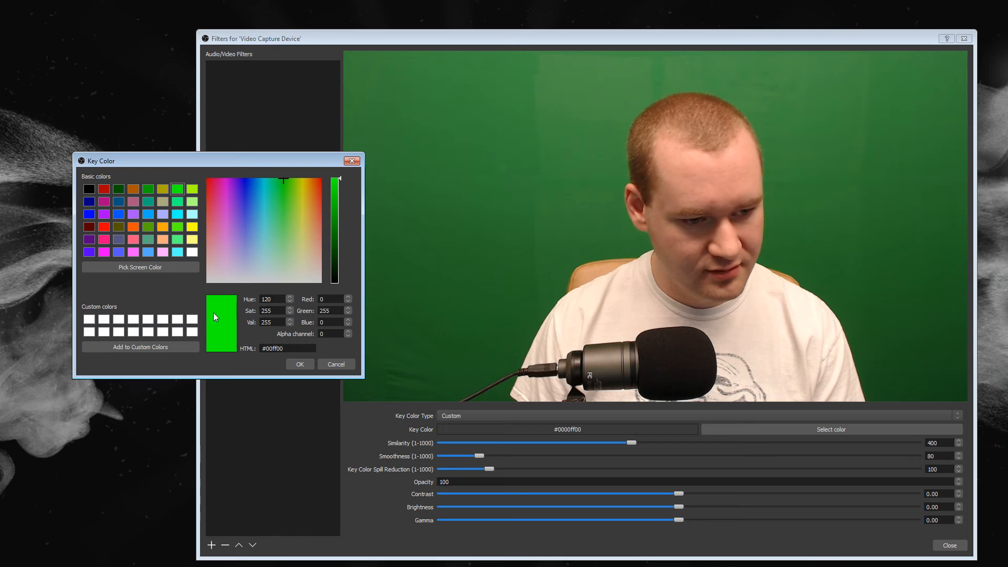
left_click(134, 266)
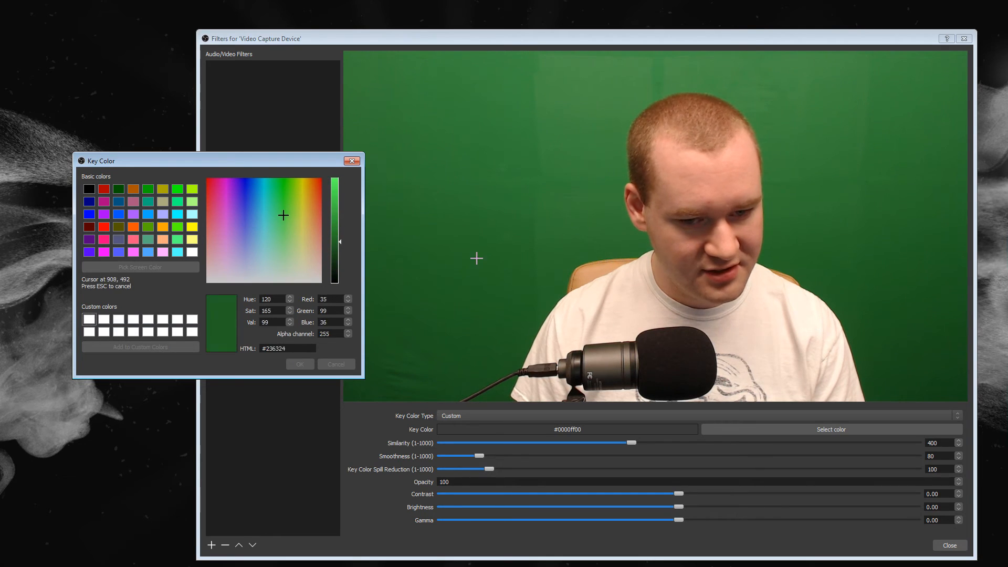
left_click(580, 247)
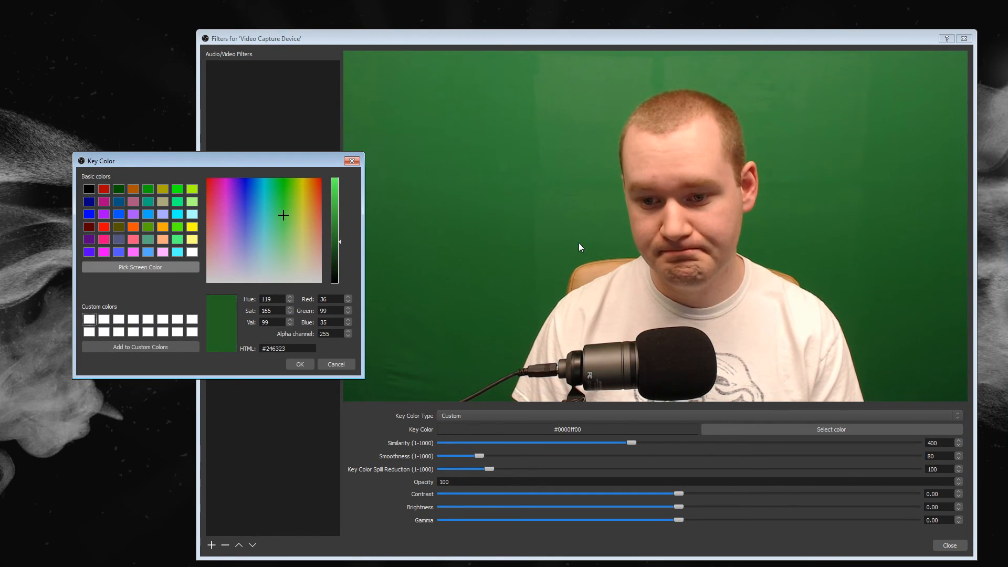
left_click(300, 364)
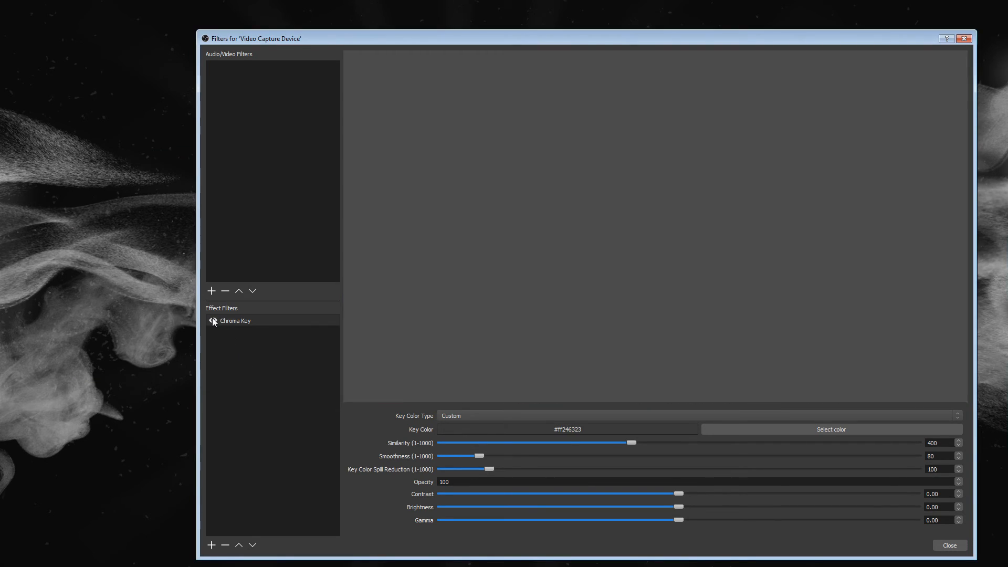
Set the Chroma Key filter's Similarity to 50, Smoothness to 30 and Key Color Spill Reduction to 25.
left_click_drag(610, 443, 428, 436)
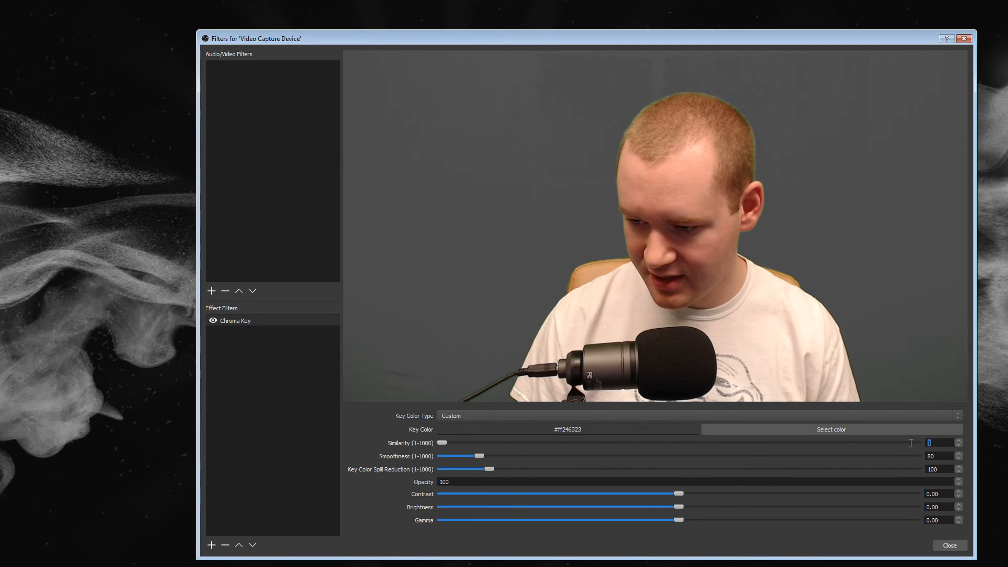
left_click_drag(934, 443, 879, 442)
type("50")
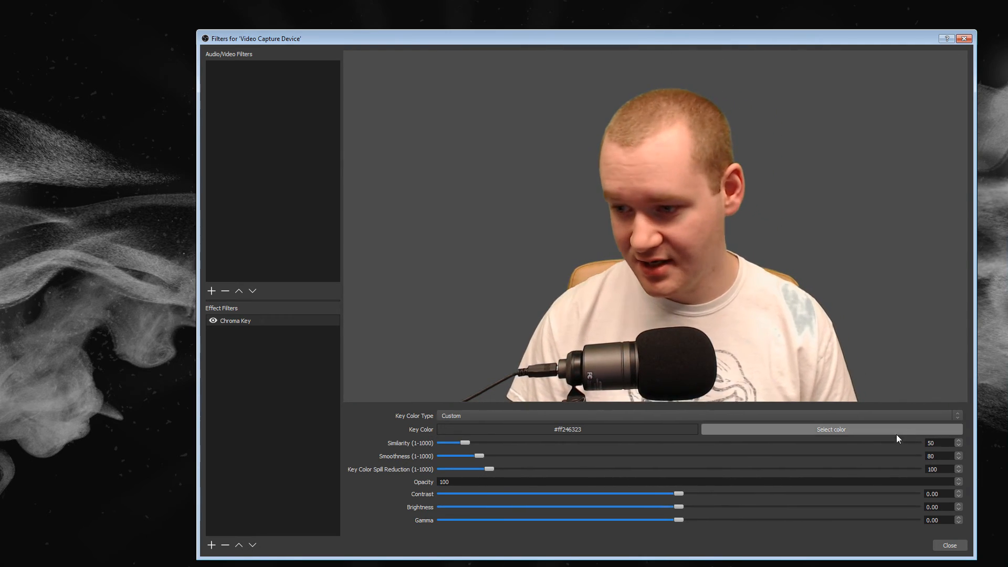
left_click_drag(941, 455, 927, 456)
type("30")
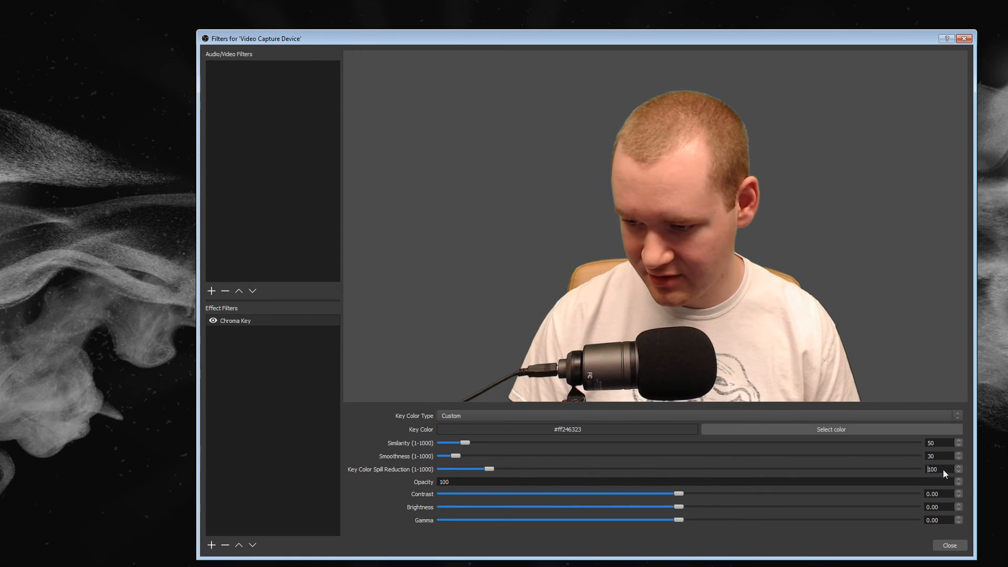
left_click_drag(943, 469, 919, 467)
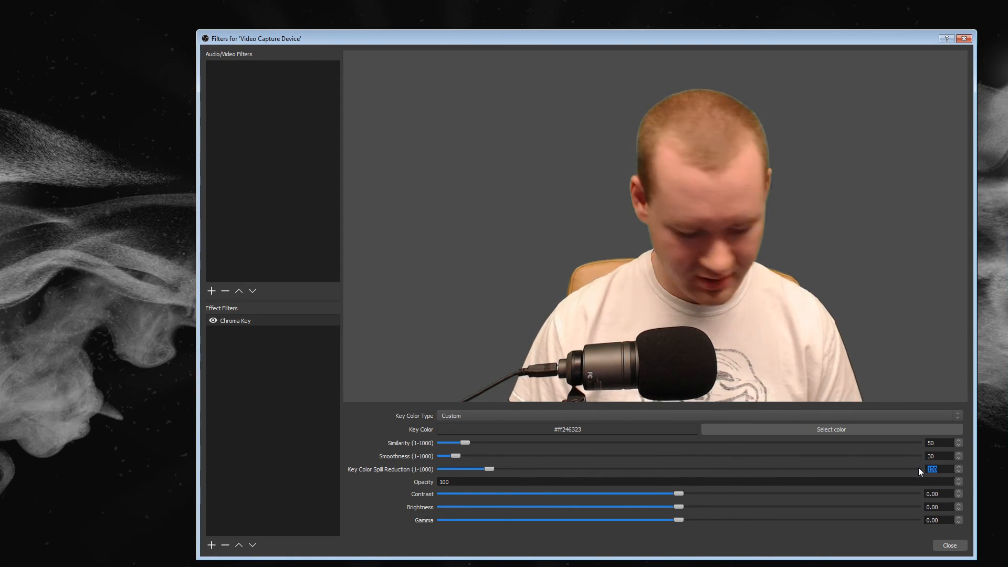
type("25")
left_click(940, 457)
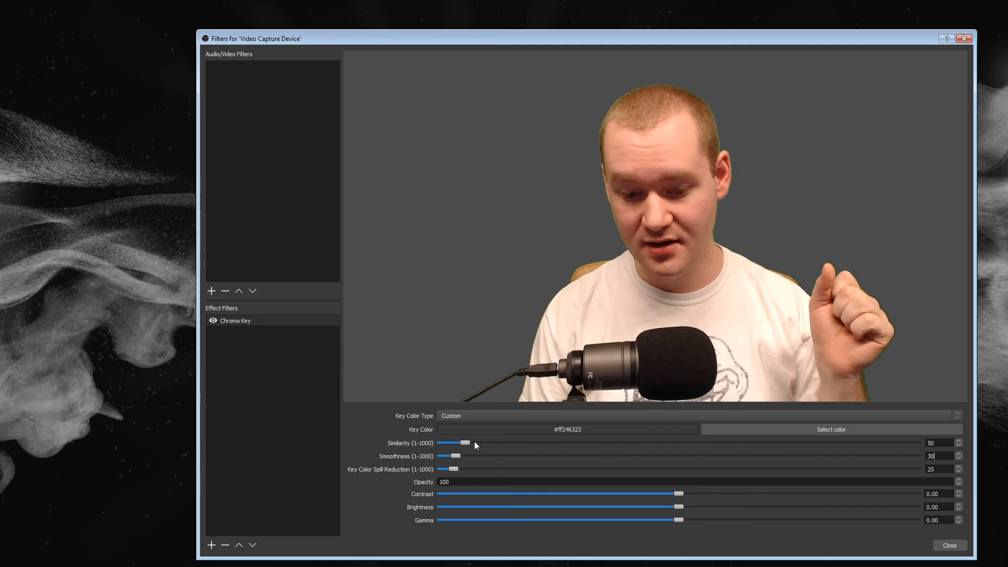
mouse_move(466, 443)
left_mouse_down()
mouse_move(505, 443)
mouse_move(467, 445)
mouse_move(461, 456)
mouse_move(502, 455)
mouse_move(458, 458)
left_mouse_up()
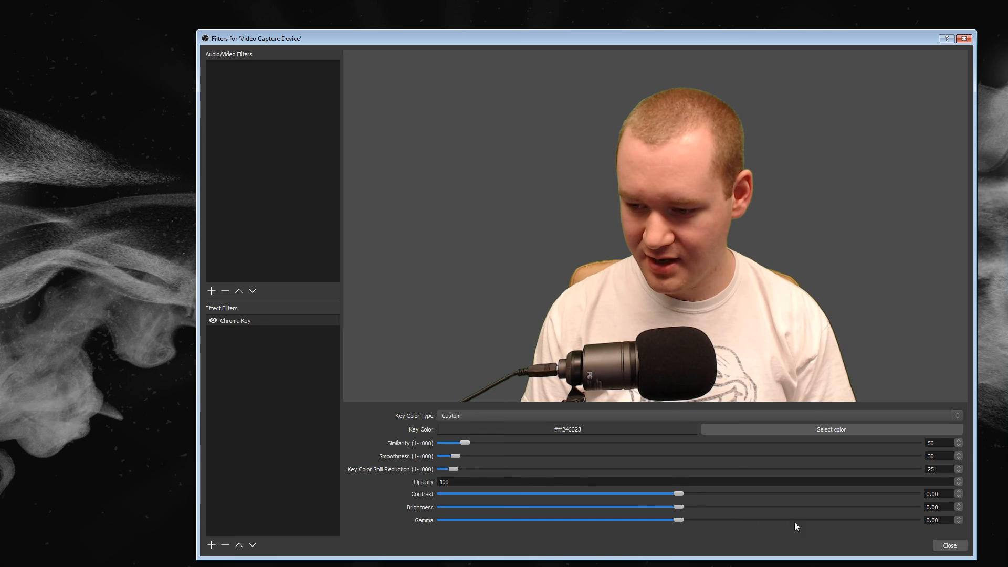
Close the webcam's filters and shrink the webcam source into the lower-left corner of the scene canvas.
left_click(950, 546)
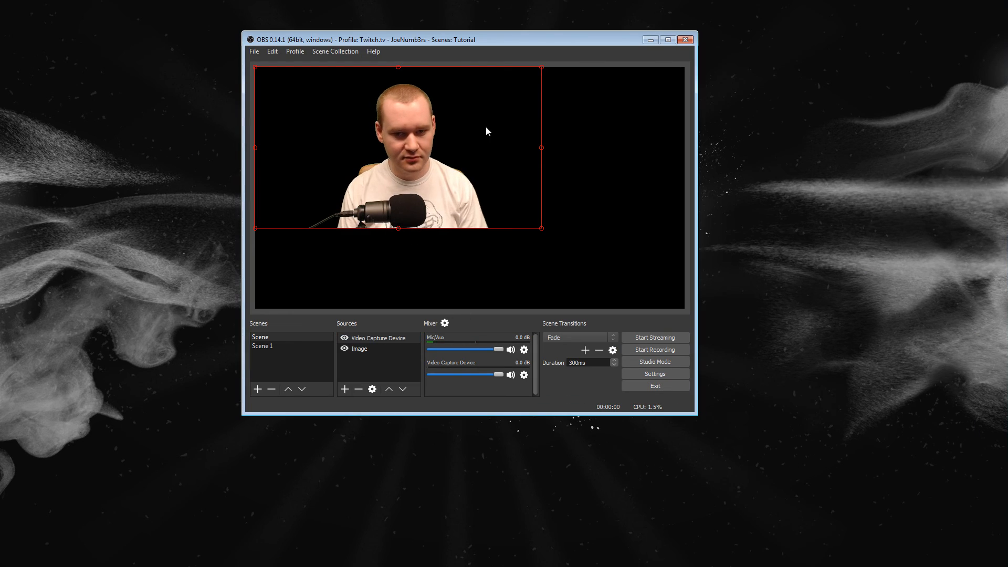
left_click_drag(543, 65, 340, 277)
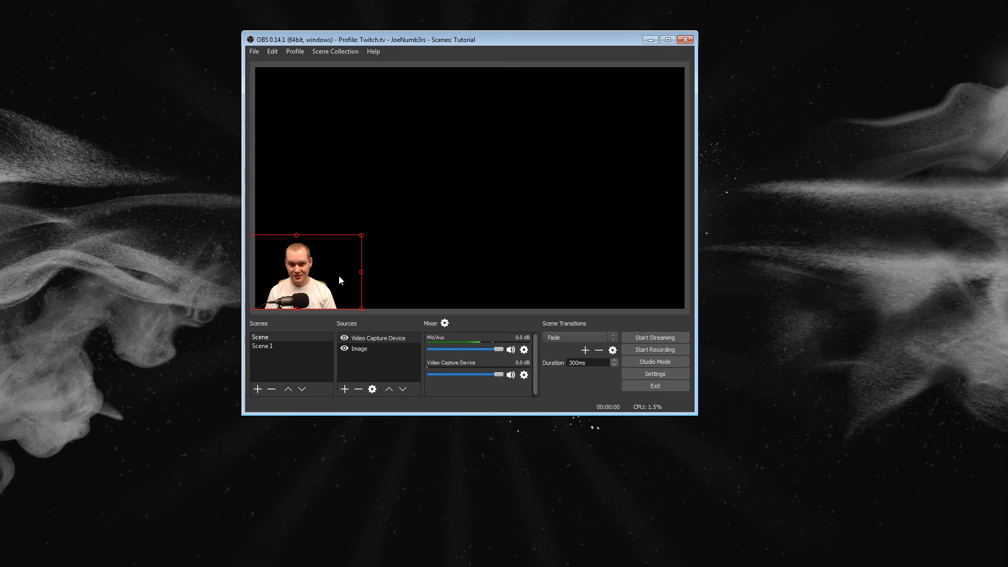
Reopen the Video Capture Device source's filters in an enlarged window and show the Chroma Key settings.
left_click(390, 349)
right_click(392, 341)
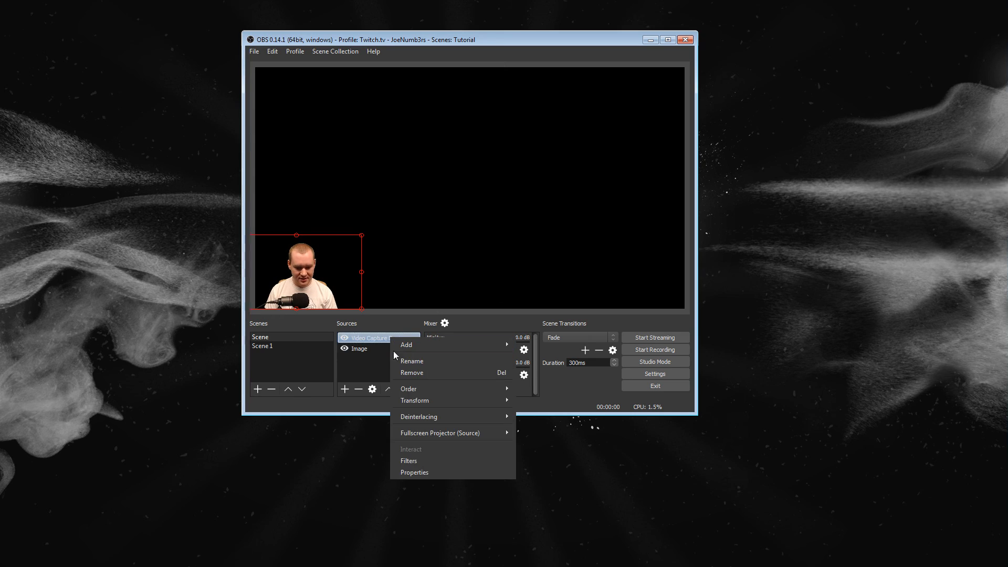
left_click(421, 462)
left_click_drag(476, 34, 520, 61)
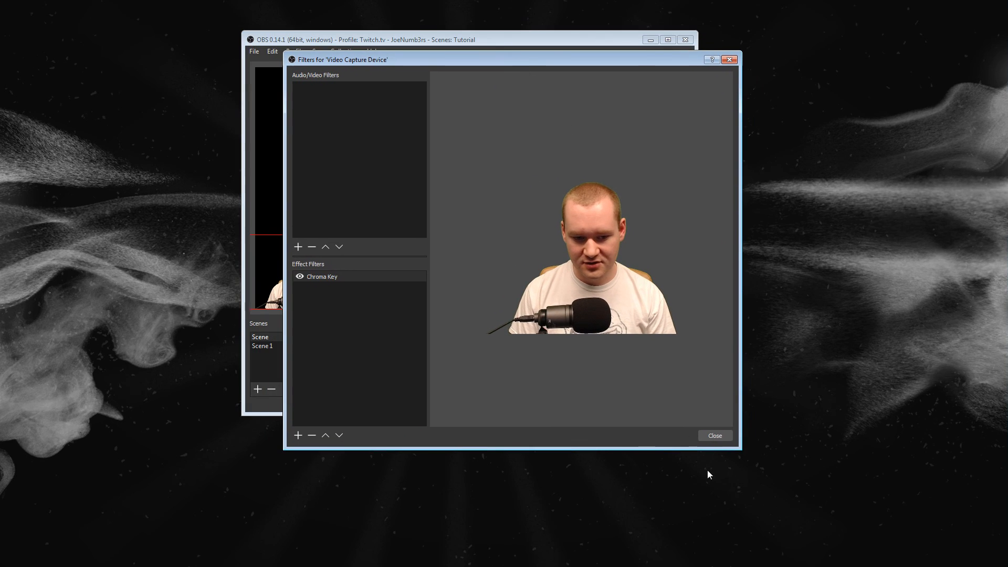
left_click_drag(741, 452, 992, 424)
left_click(322, 264)
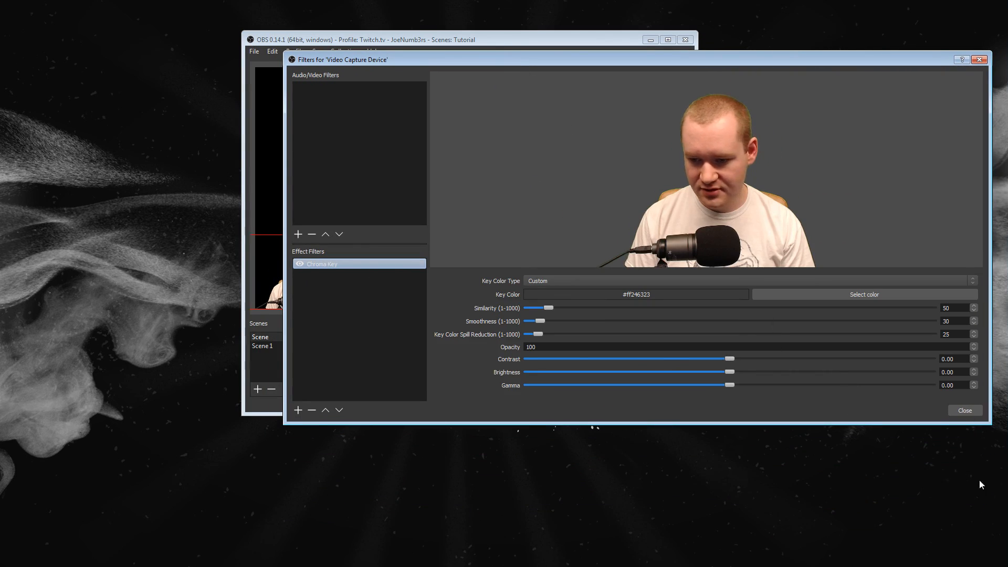
left_click_drag(922, 424, 922, 531)
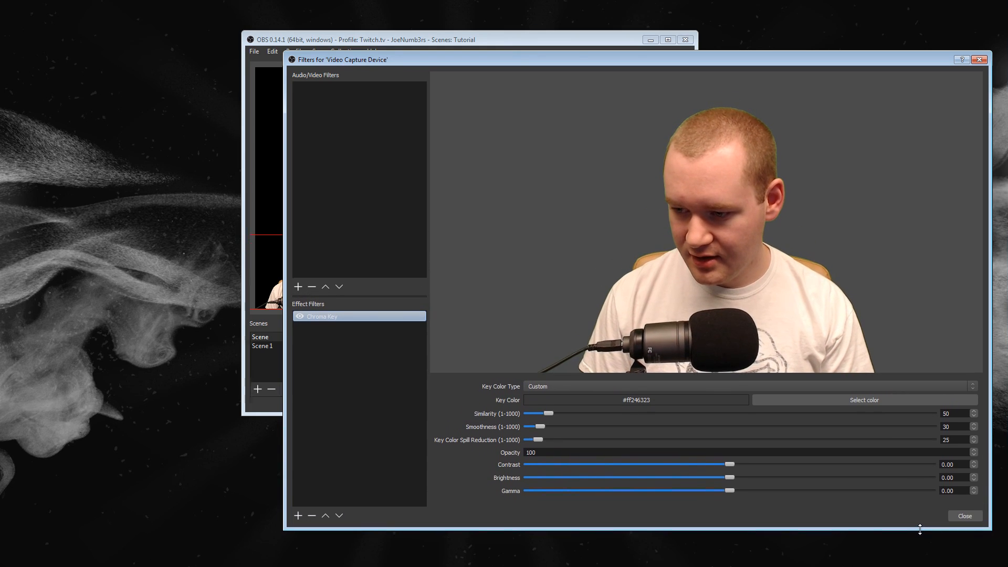
Brighten the Chroma Key filter's key color to #5cfc59 by raising only its brightness value.
left_click(867, 400)
left_click_drag(667, 184, 352, 177)
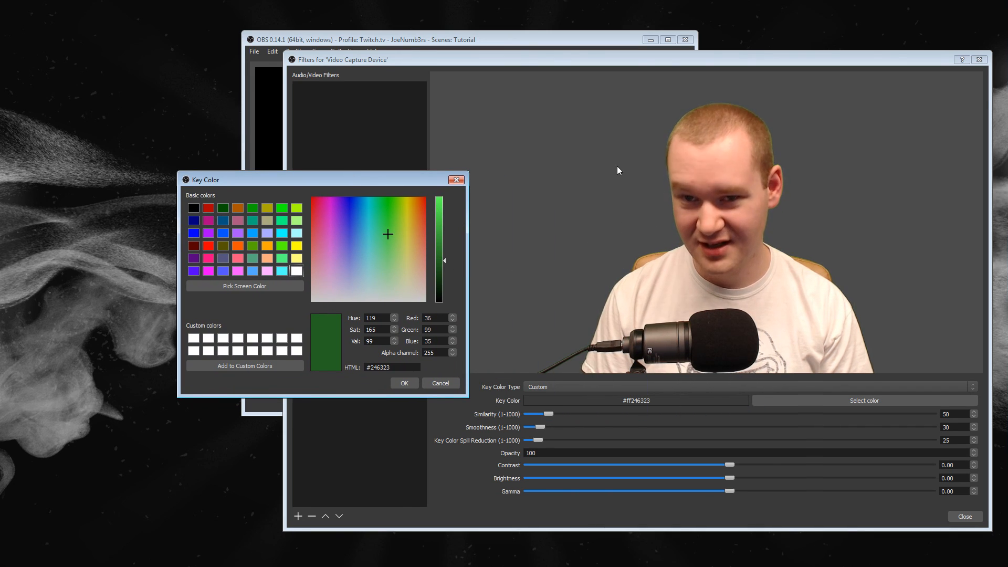
left_click_drag(445, 260, 440, 200)
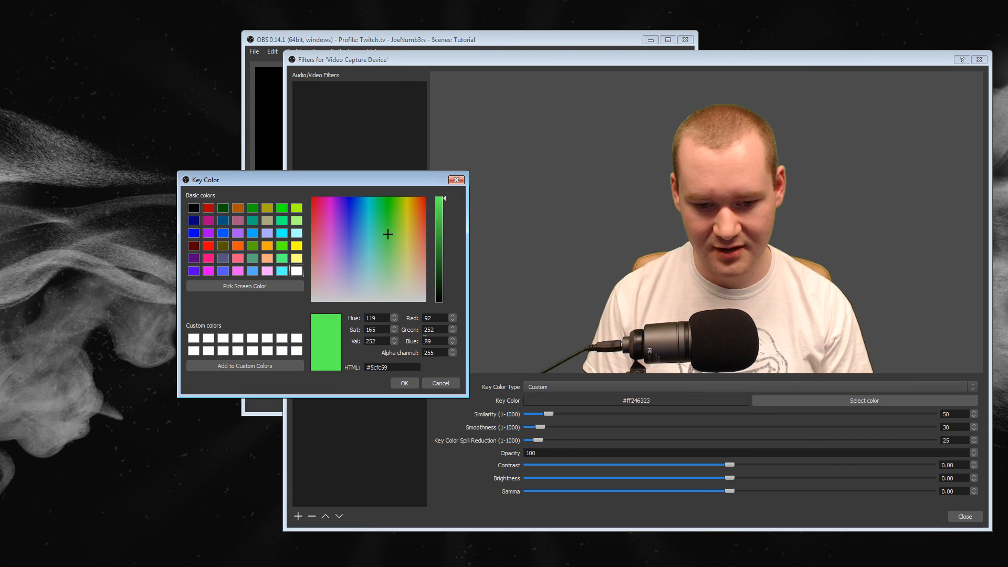
left_click(407, 385)
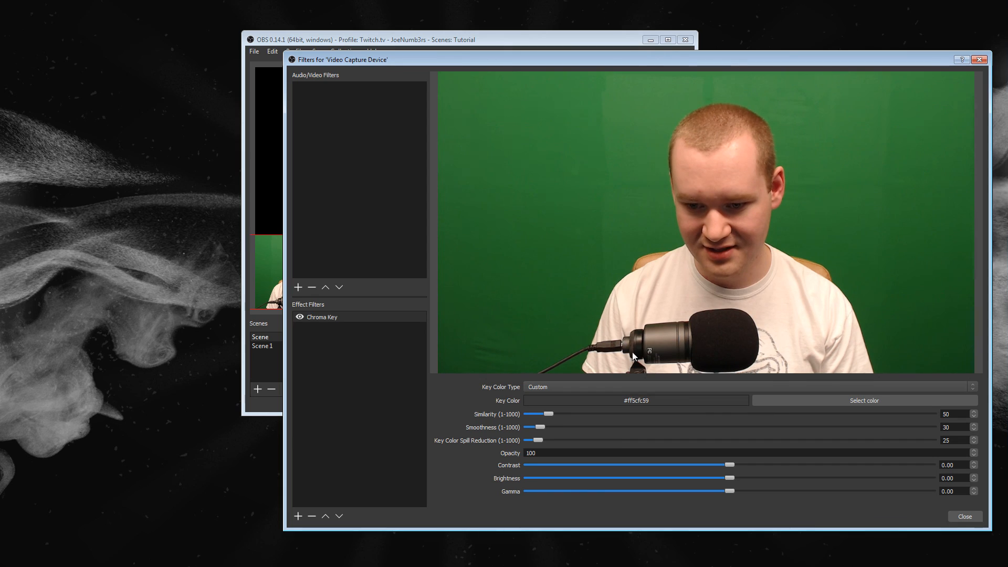
Darken the Chroma Key filter's key color to #369033, and then further to #286c26, applying each change.
left_click(813, 401)
left_click_drag(676, 188, 439, 183)
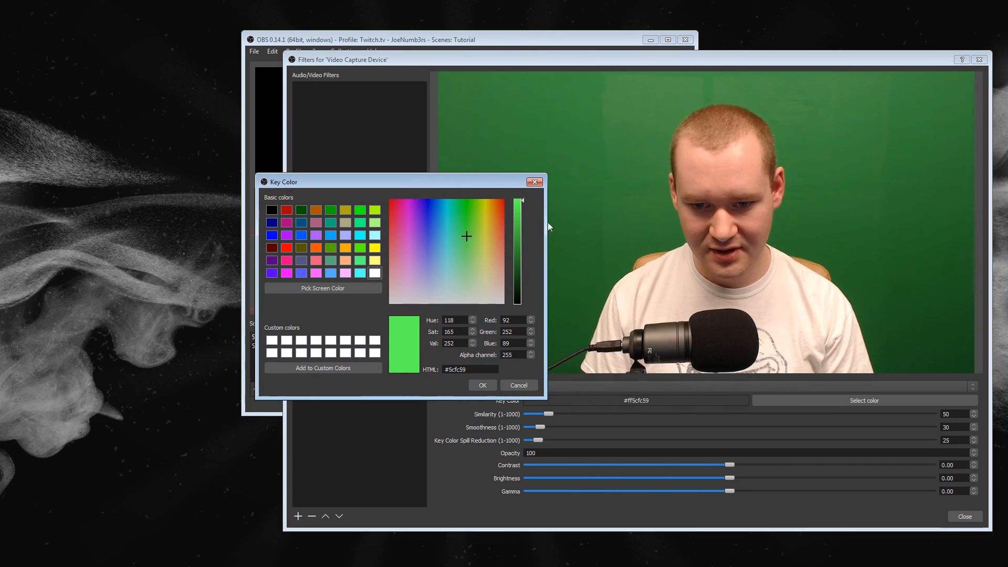
left_click_drag(524, 201, 525, 237)
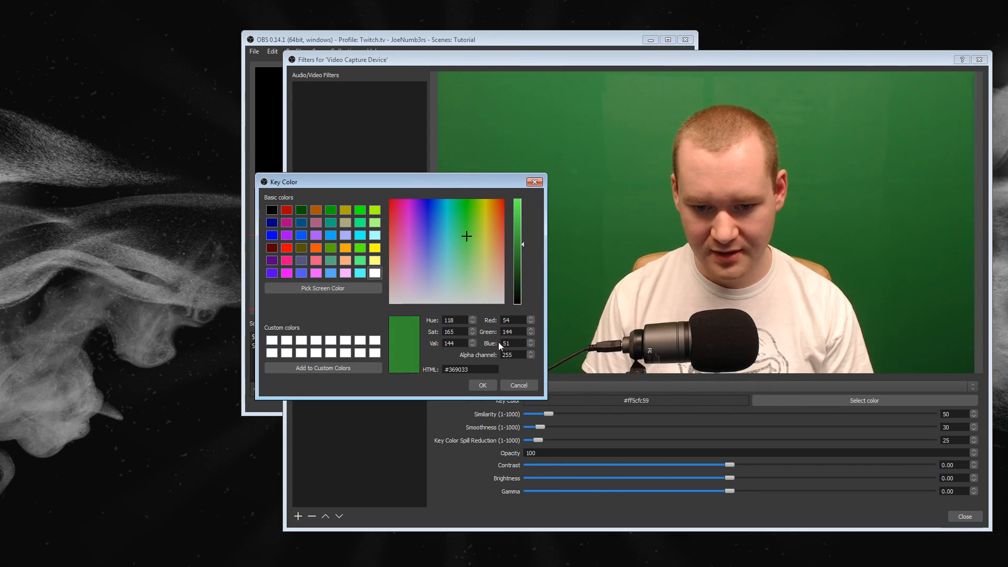
left_click(483, 386)
left_click(813, 400)
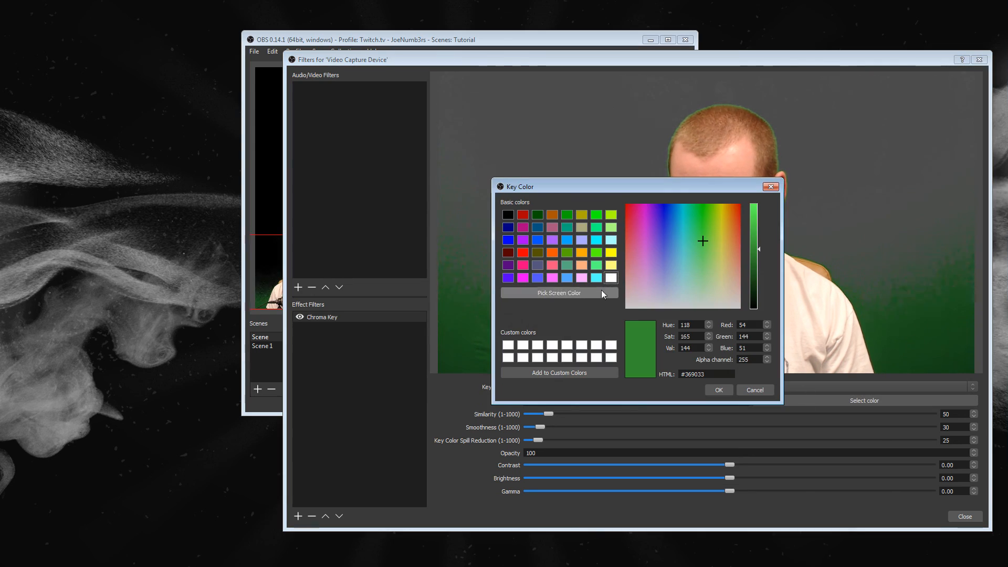
left_click_drag(758, 253, 761, 266)
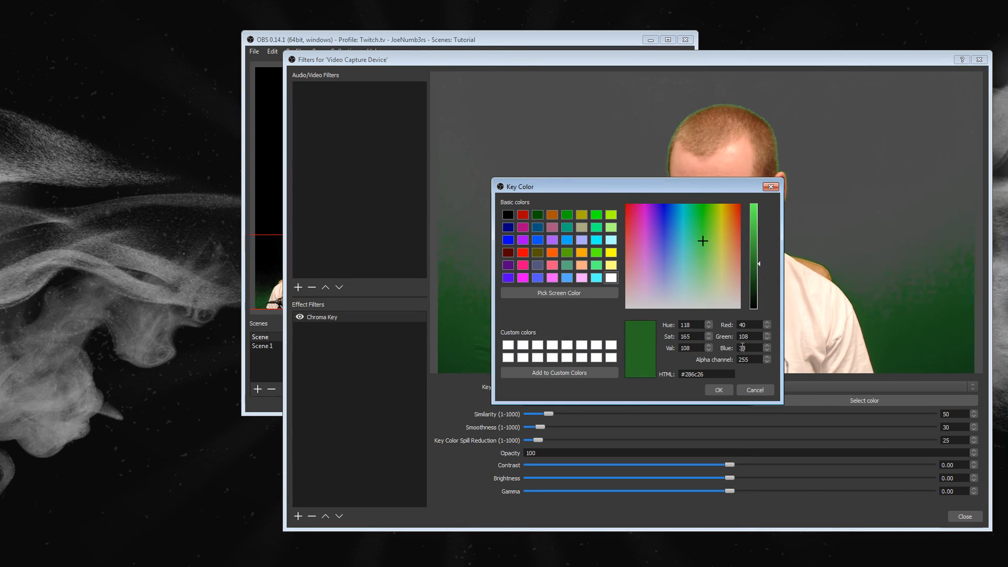
left_click(719, 390)
Darken the Chroma Key filter's key color to #246222 and raise its Contrast to 0.03.
left_click(883, 401)
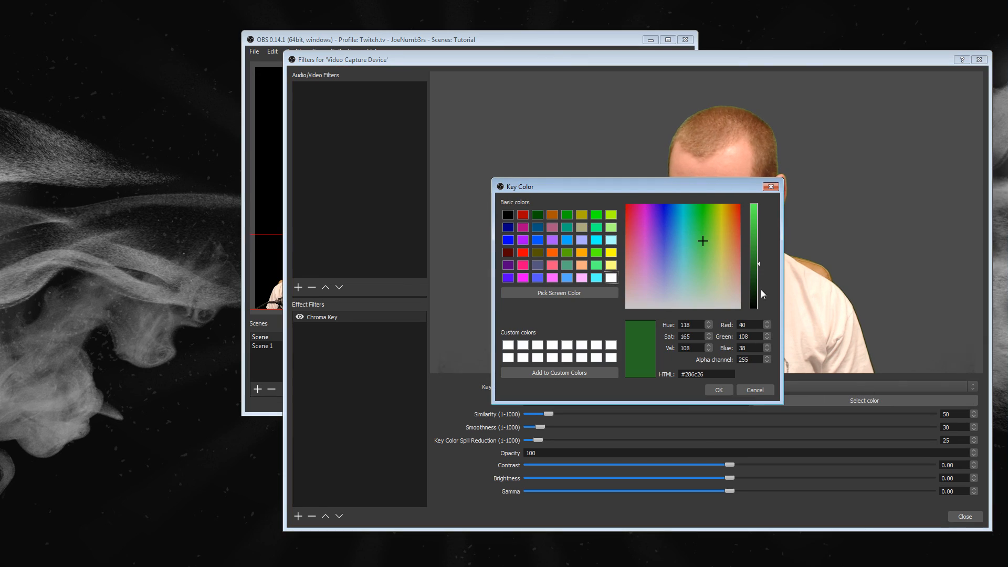
left_click_drag(759, 263, 760, 269)
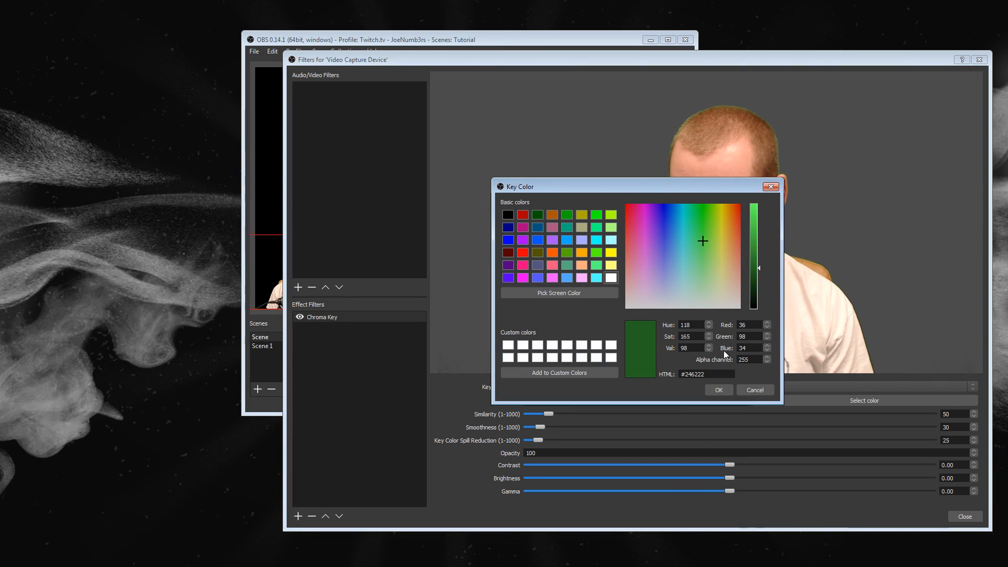
left_click(724, 389)
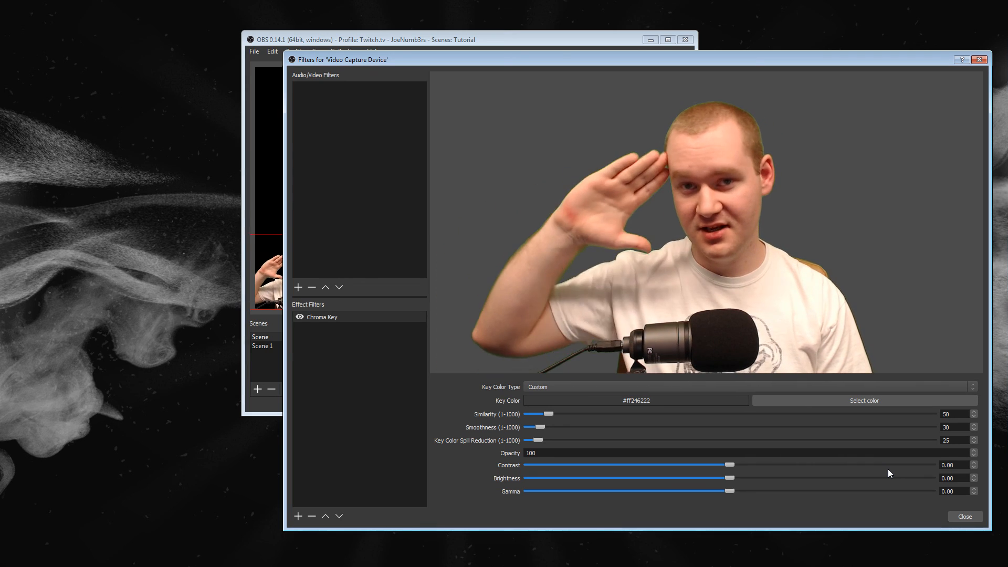
scroll(890, 469, "up", 1)
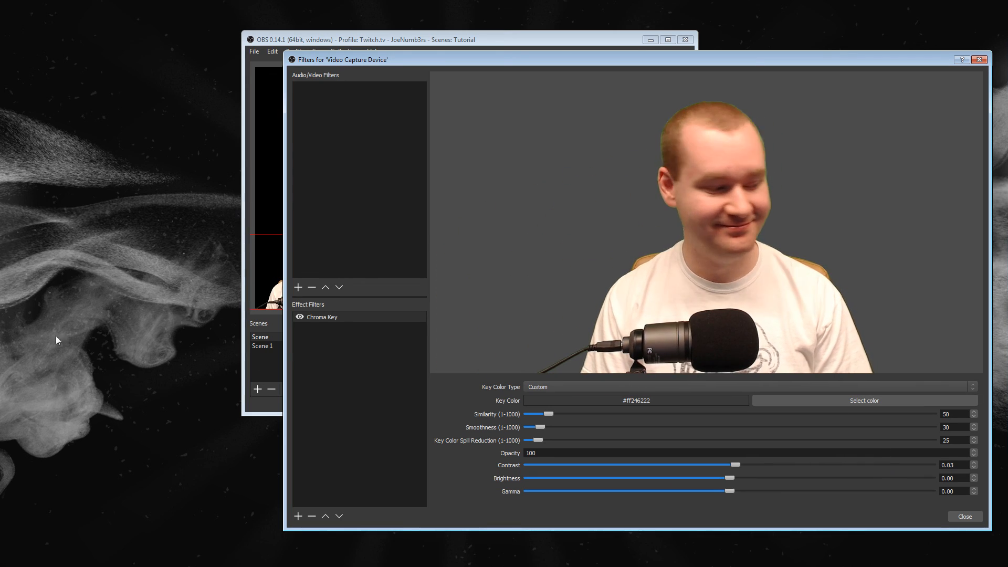